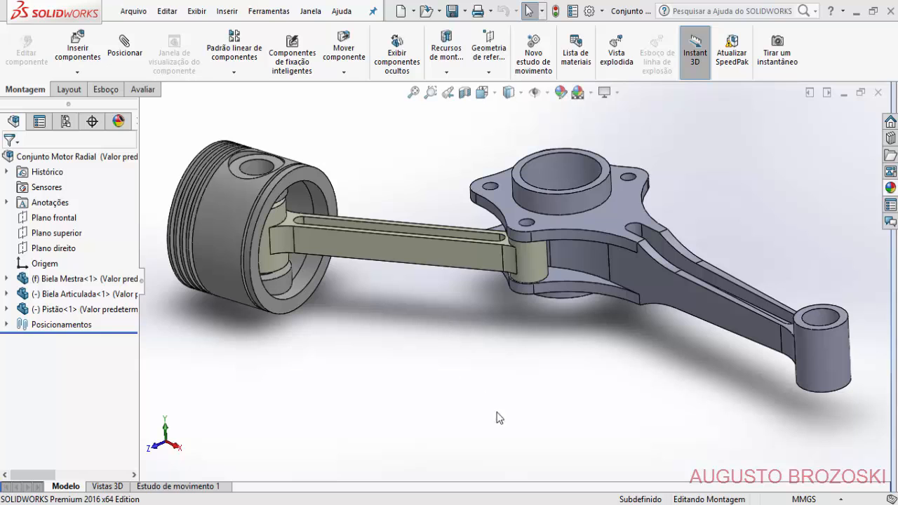
# - Switch to Adobe Acrobat Reader and examine the radial engine part drawings, including the piston's section A-A and its initial profile
pyautogui.click(503, 504)
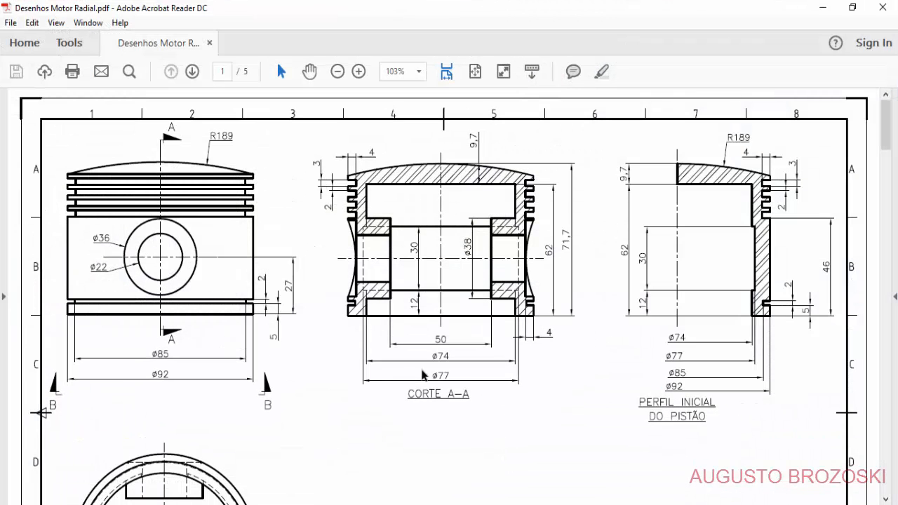
pyautogui.scroll(-15, 522, 331)
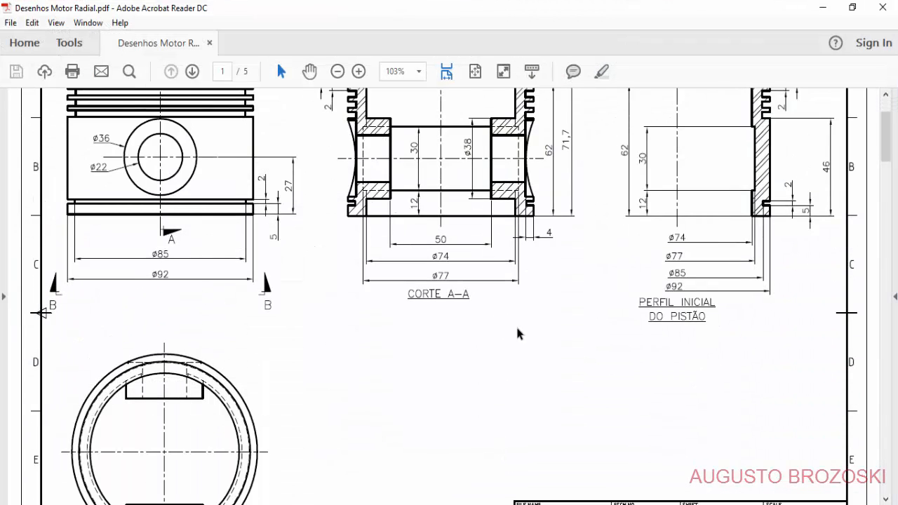
pyautogui.scroll(-10, 500, 339)
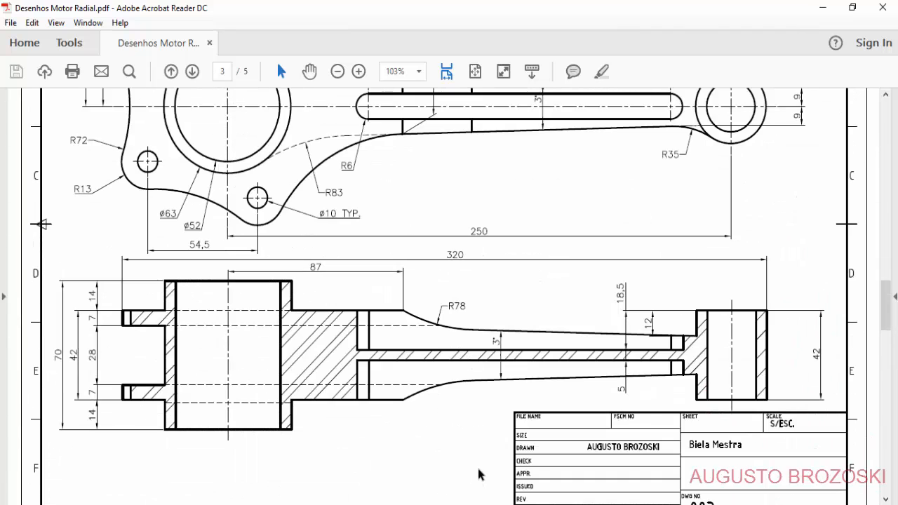
pyautogui.scroll(7, 474, 460)
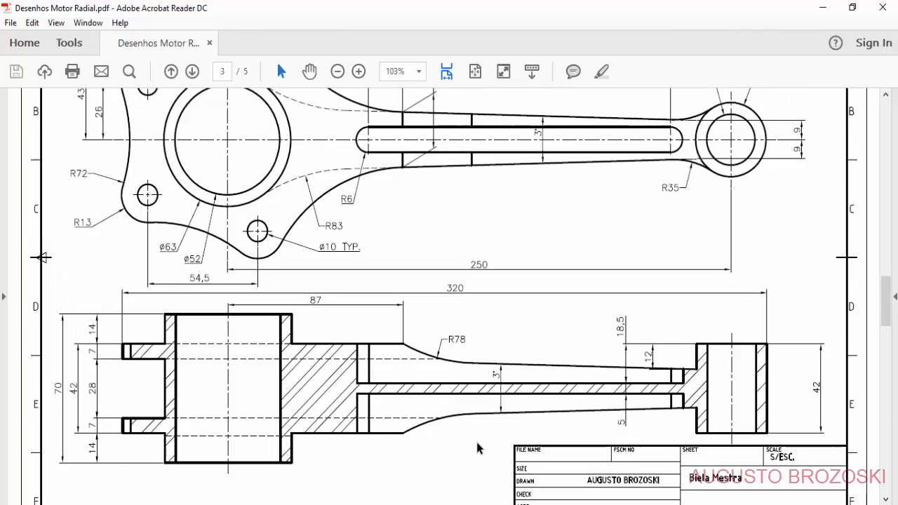
pyautogui.scroll(18, 476, 445)
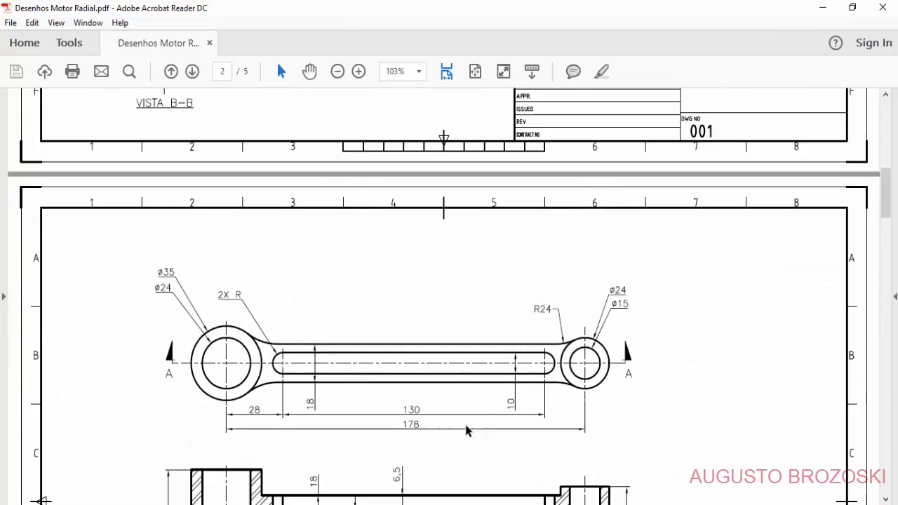
pyautogui.scroll(1, 463, 416)
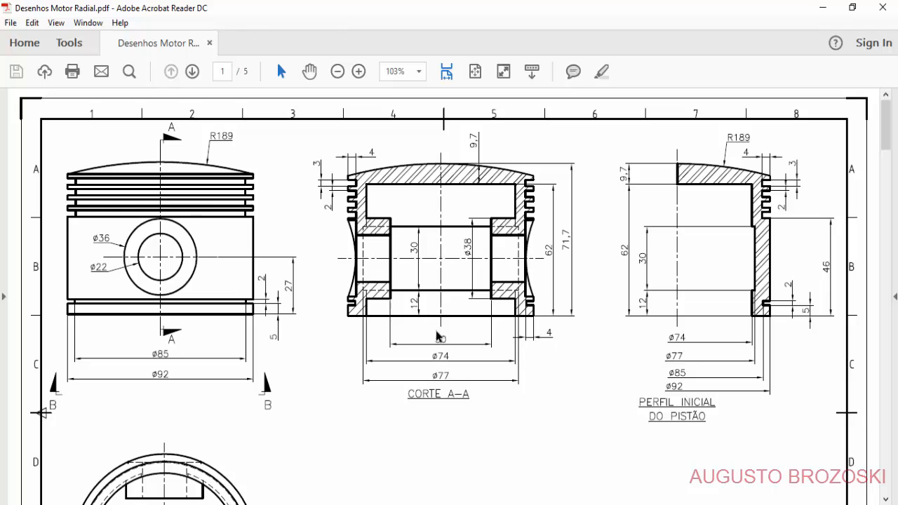
pyautogui.click(821, 8)
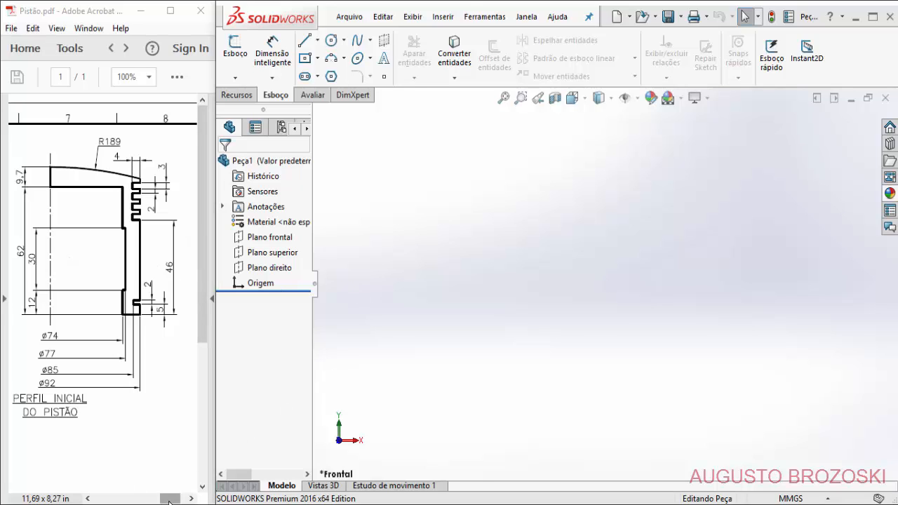
pyautogui.moveTo(170, 502)
pyautogui.mouseDown()
pyautogui.moveTo(103, 503)
pyautogui.moveTo(144, 499)
pyautogui.mouseUp()
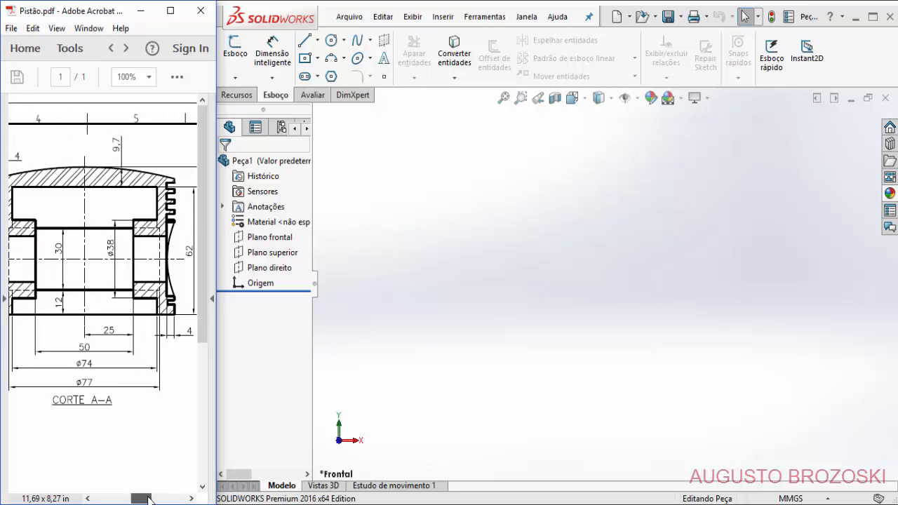
pyautogui.moveTo(149, 499); pyautogui.dragTo(172, 499)
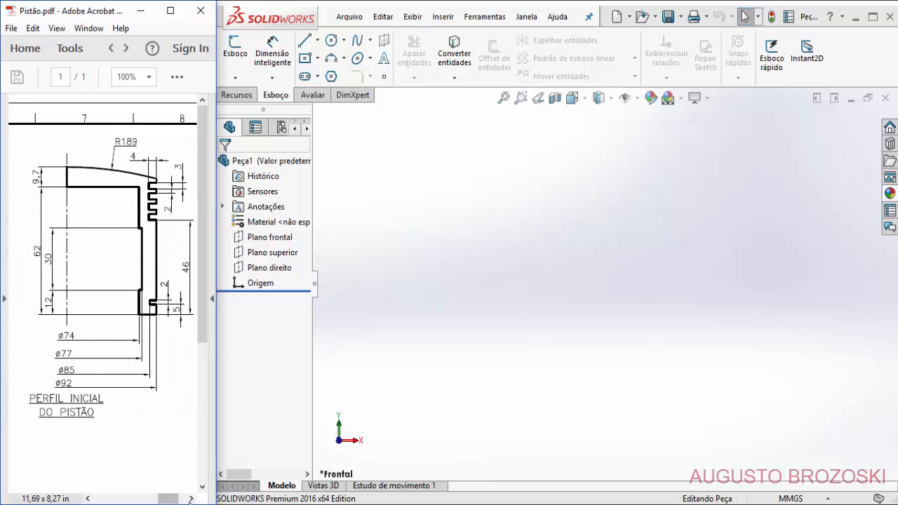
pyautogui.click(191, 499)
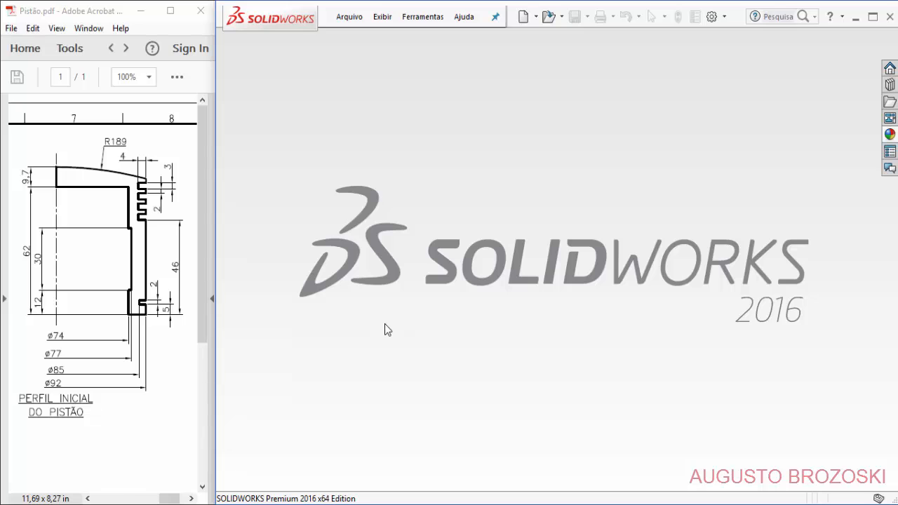
# - Create a new Peça document in SOLIDWORKS and open a sketch on the Plano frontal
pyautogui.click(350, 18)
pyautogui.click(359, 38)
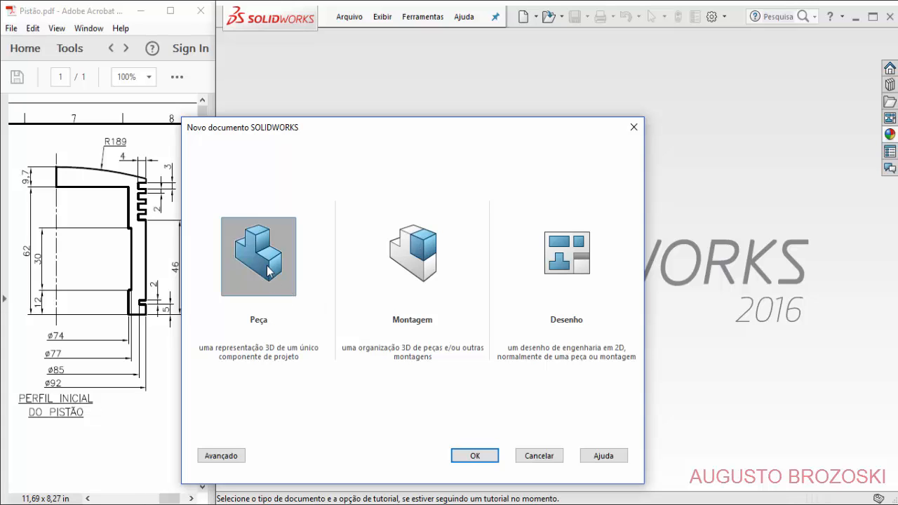
pyautogui.click(479, 458)
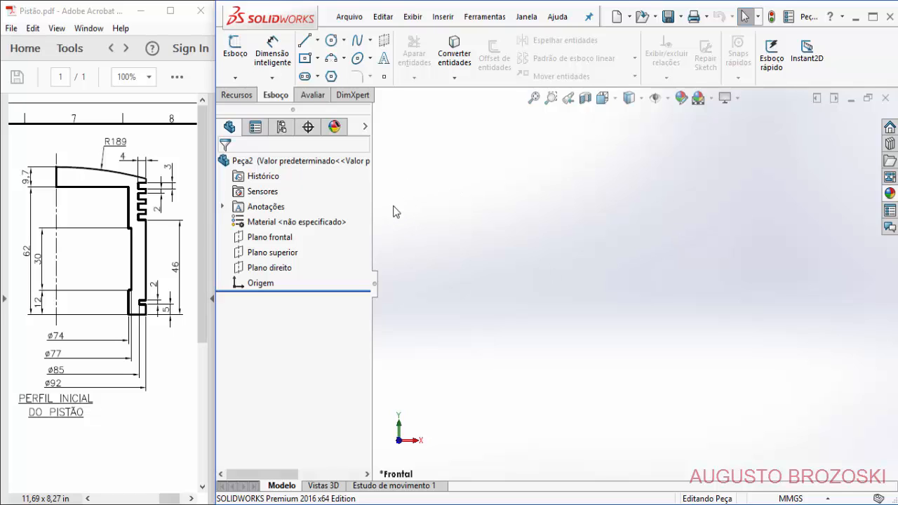
pyautogui.moveTo(371, 192); pyautogui.dragTo(326, 189)
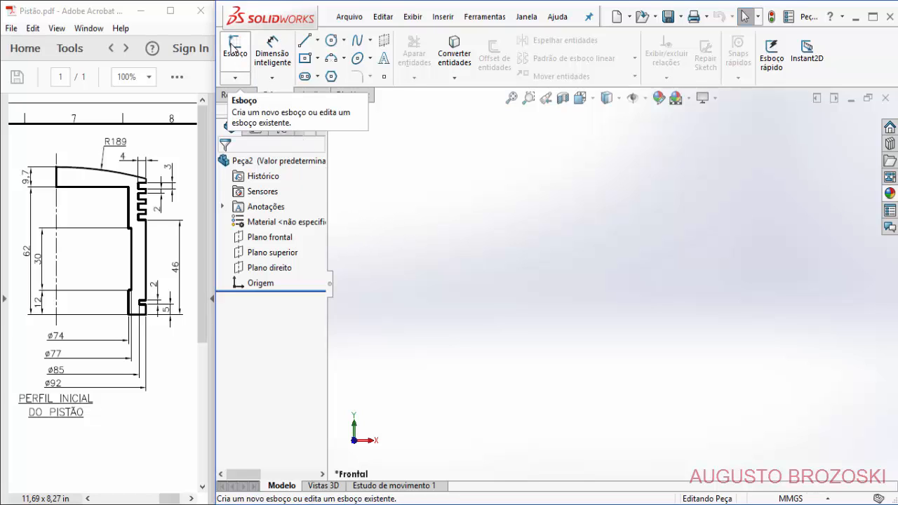
pyautogui.click(233, 47)
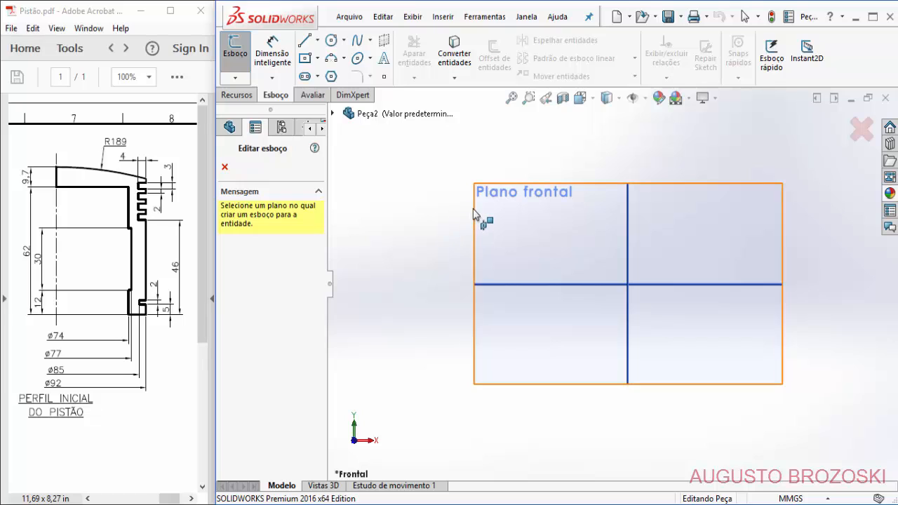
pyautogui.click(473, 209)
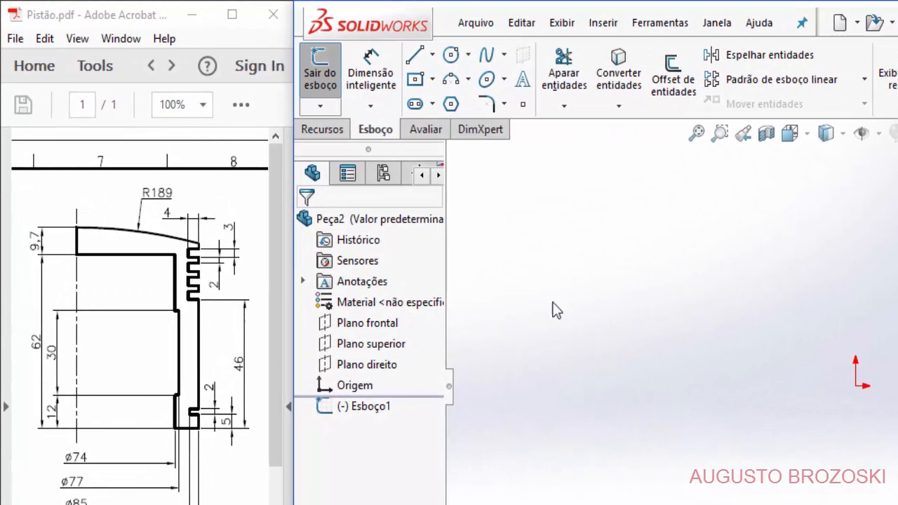
# - Draw a vertical centerline about 71 mm long, going up from the origin
pyautogui.click(433, 56)
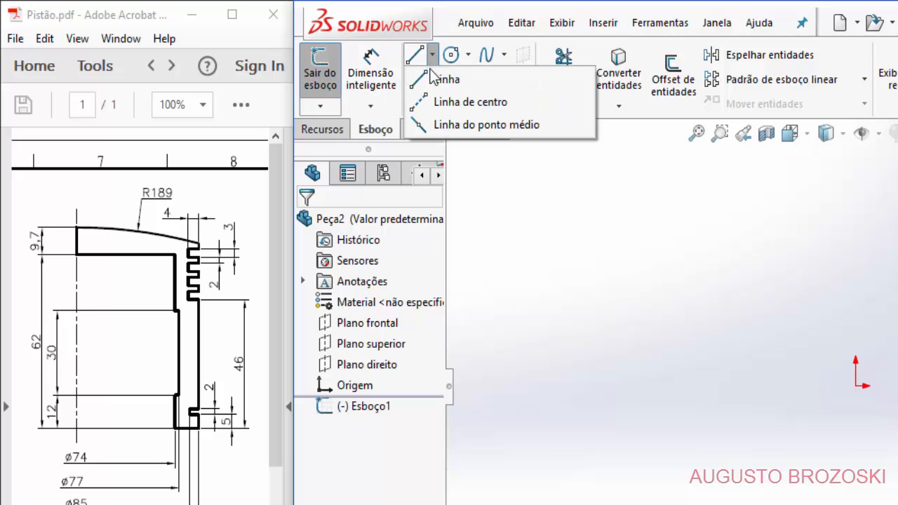
pyautogui.click(480, 104)
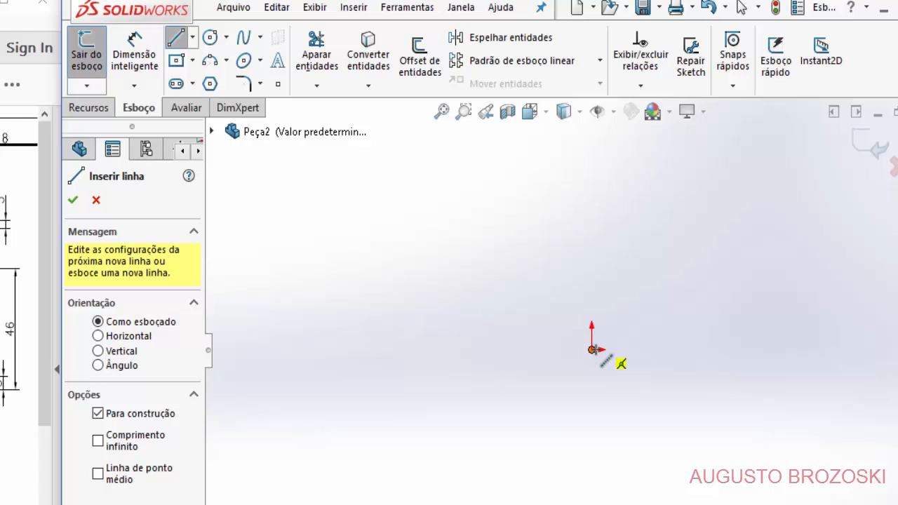
pyautogui.click(592, 349)
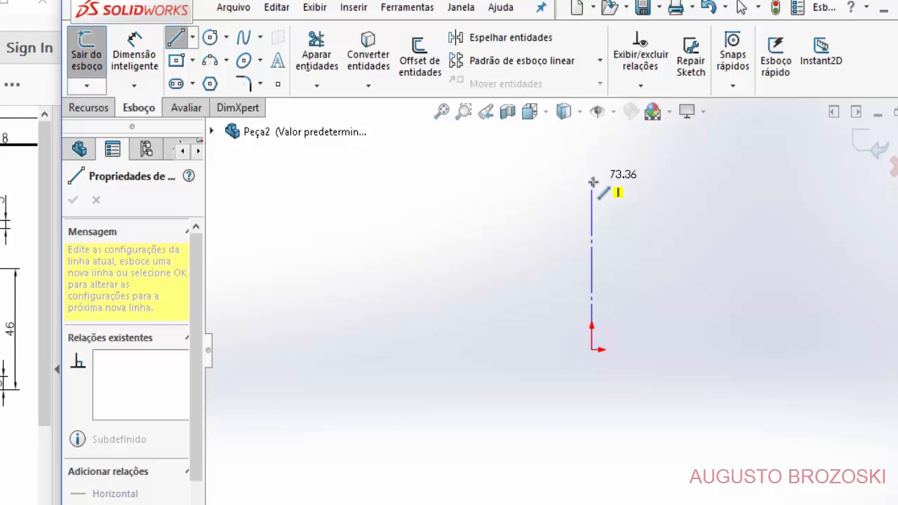
pyautogui.click(592, 185)
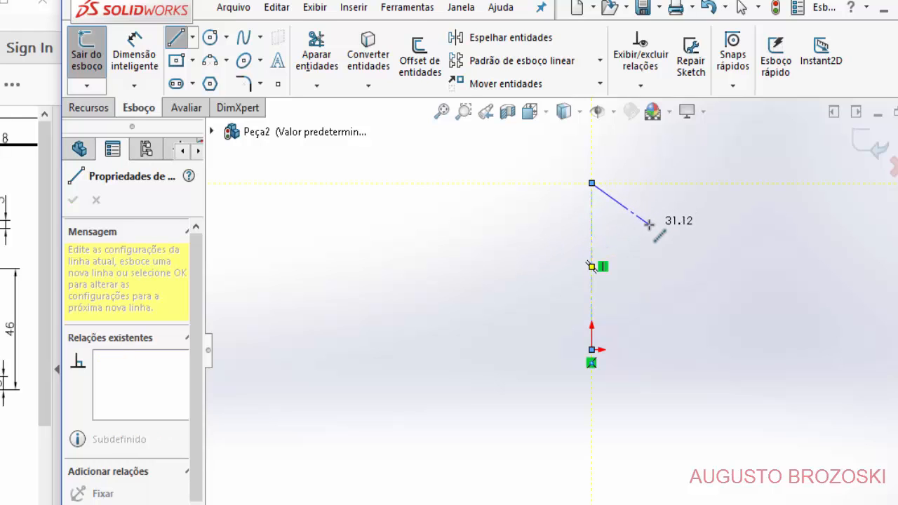
pyautogui.press('Escape')
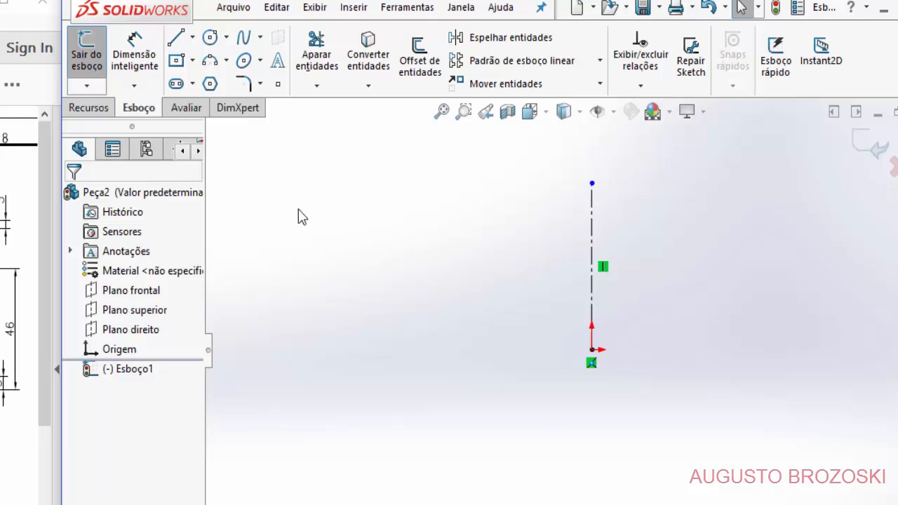
# - Dimension the vertical centerline's length and set it to 62 mm, placing the dimension beside the line
pyautogui.click(136, 57)
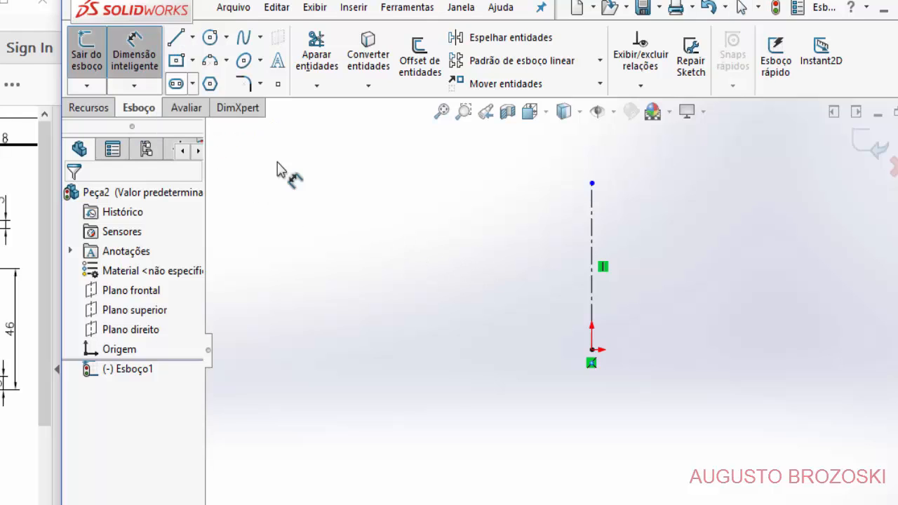
pyautogui.click(591, 258)
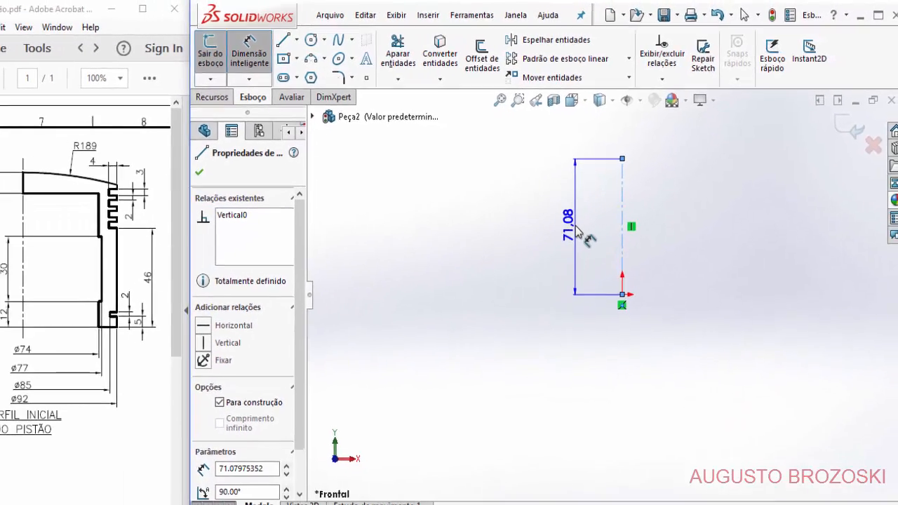
pyautogui.click(575, 226)
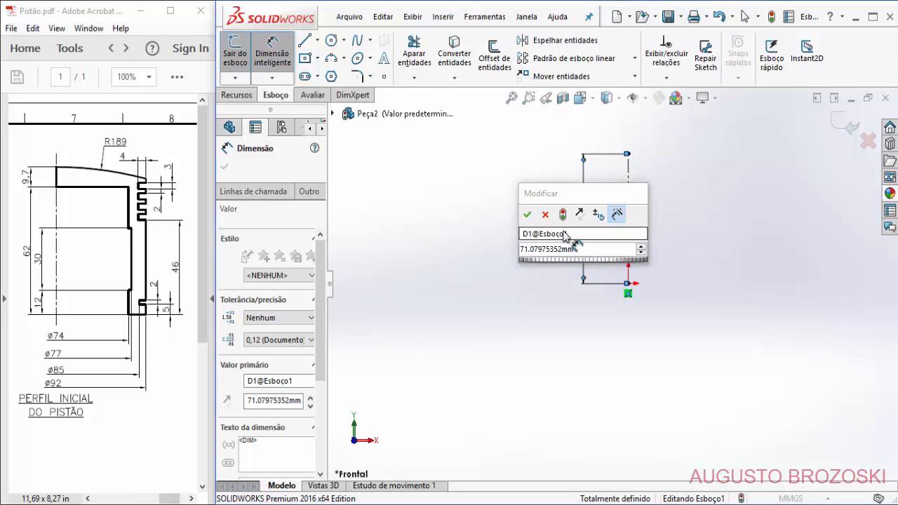
pyautogui.click(582, 251)
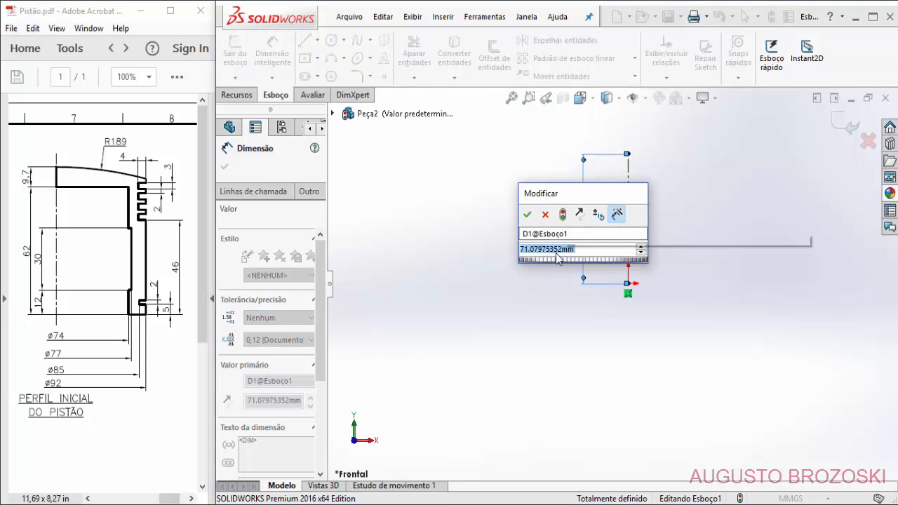
pyautogui.write('62')
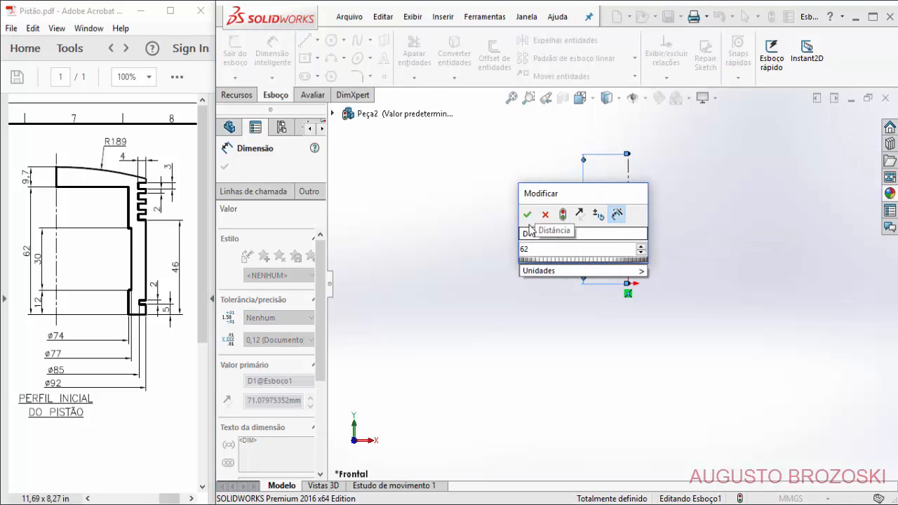
pyautogui.press('Return')
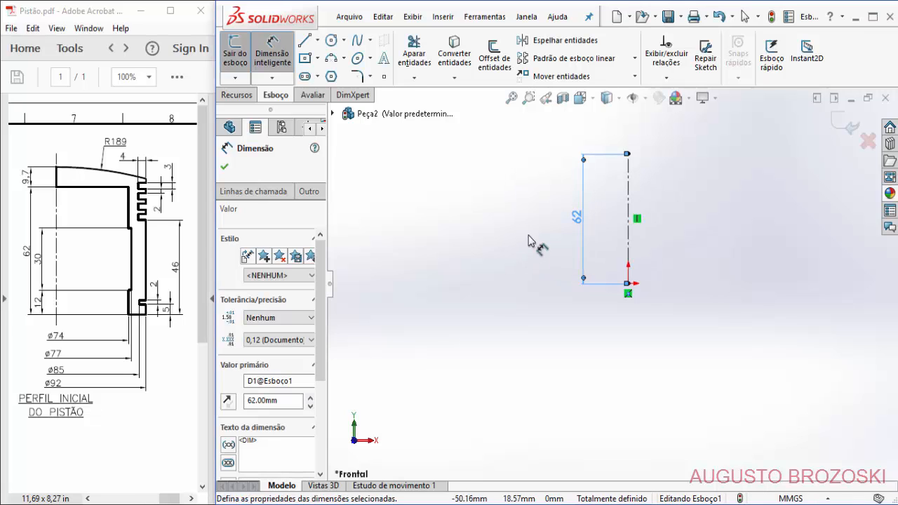
pyautogui.click(511, 99)
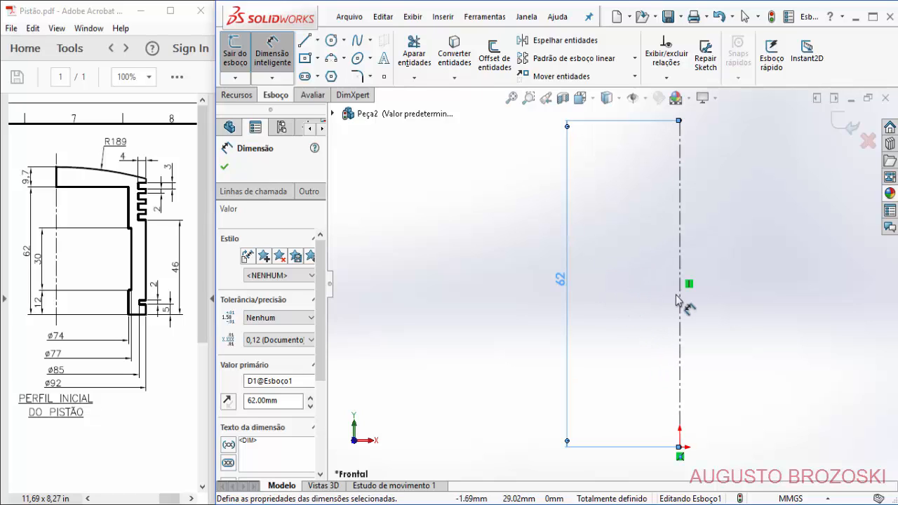
pyautogui.keyDown('ctrl'); pyautogui.moveTo(640, 300); pyautogui.dragTo(489, 311, button='middle'); pyautogui.keyUp('ctrl')
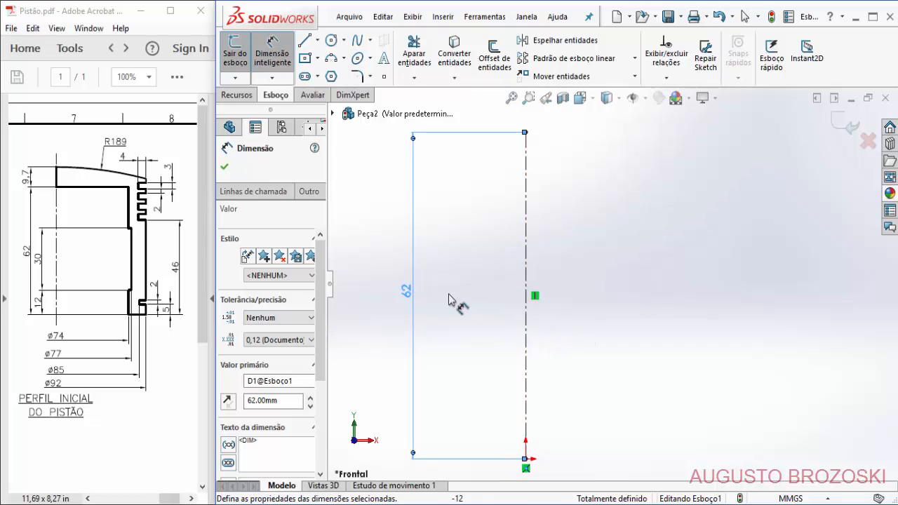
pyautogui.scroll(-1, 481, 288)
pyautogui.scroll(1, 484, 288)
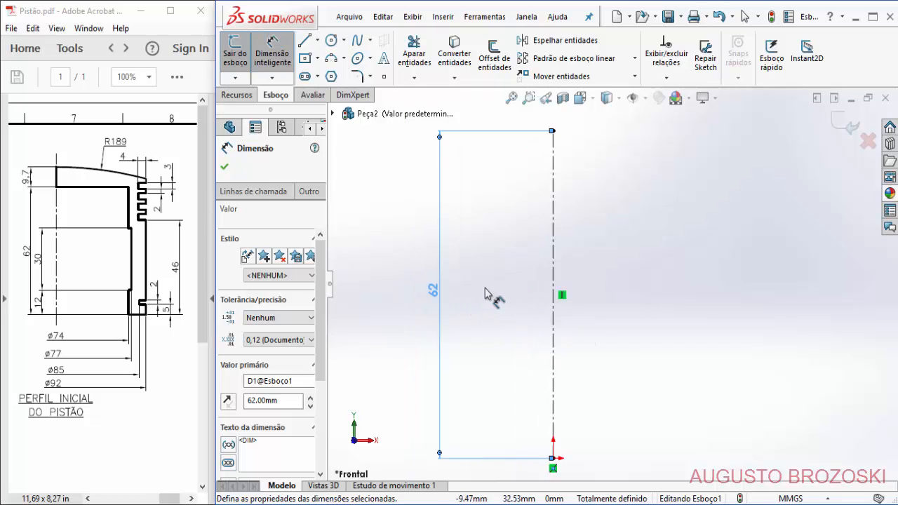
pyautogui.scroll(1, 484, 293)
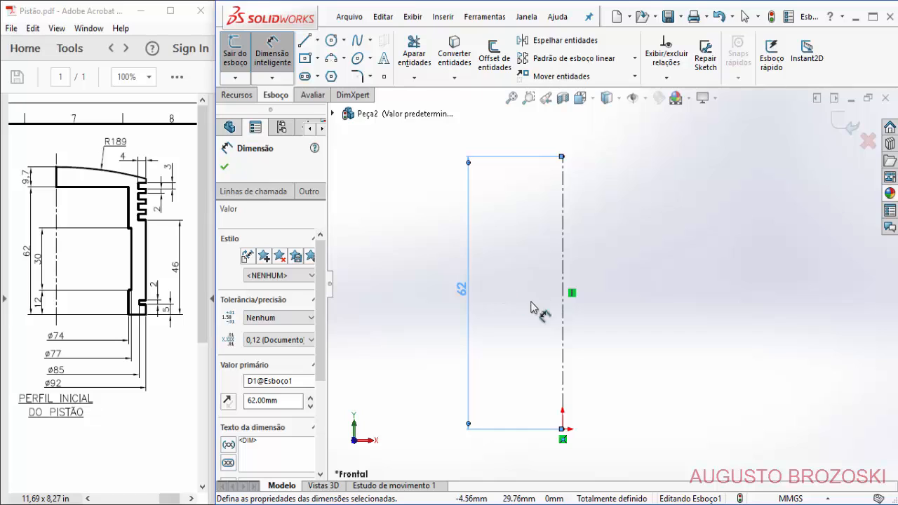
pyautogui.click(224, 169)
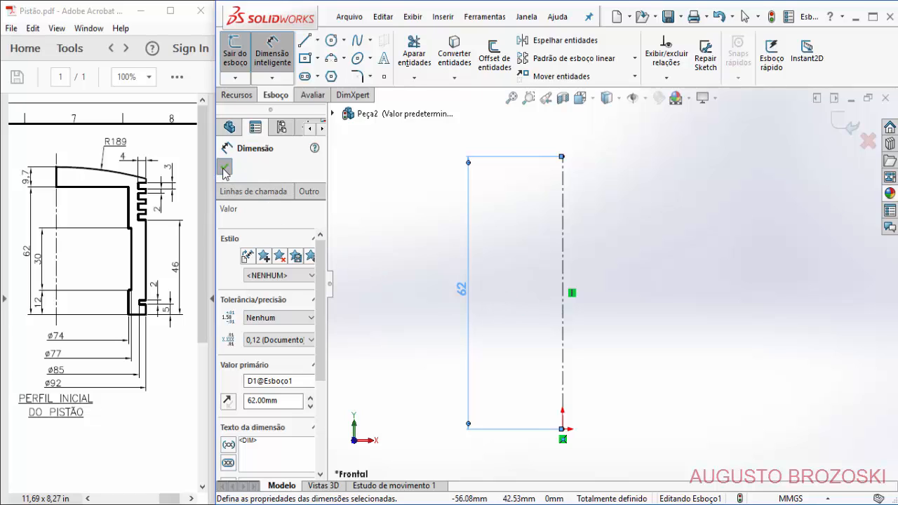
# - Draw the lower inner wall from the origin's level: a vertical line about 12 mm long, a short outward step, a longer vertical line and an equal inward step
pyautogui.click(305, 43)
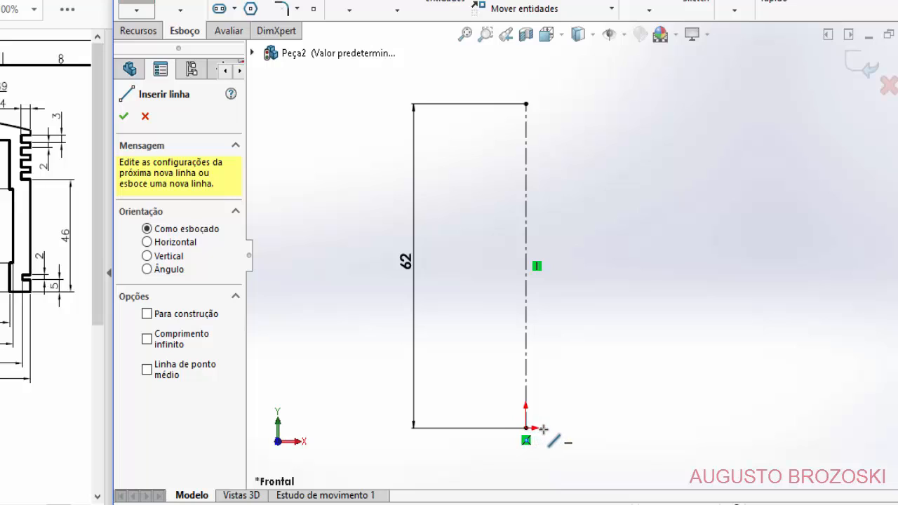
pyautogui.click(666, 426)
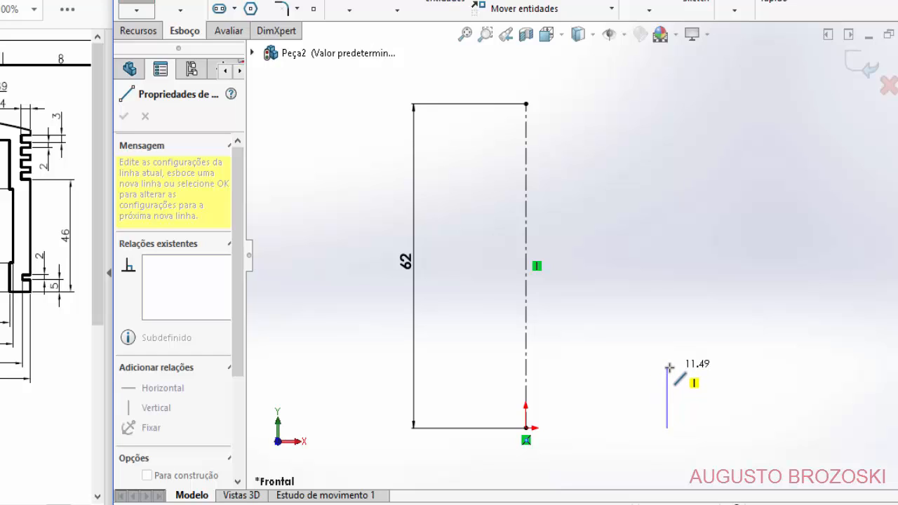
pyautogui.click(668, 364)
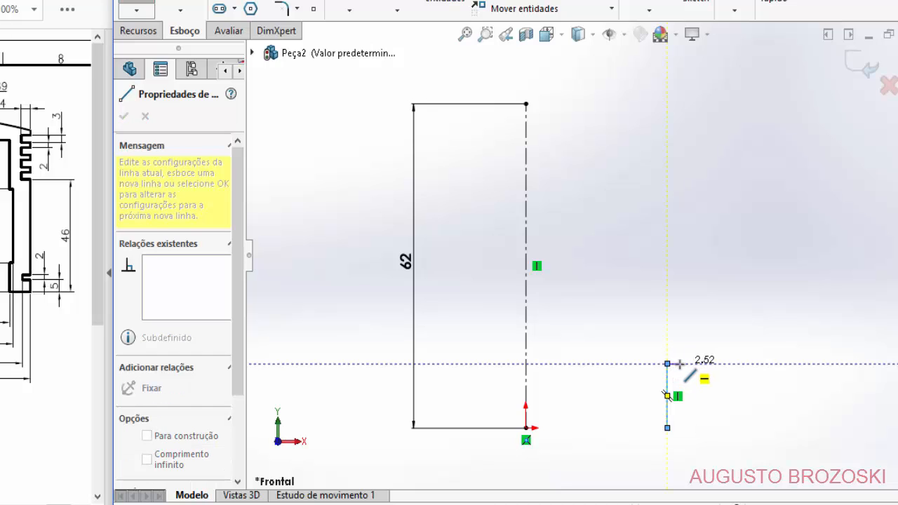
pyautogui.click(678, 364)
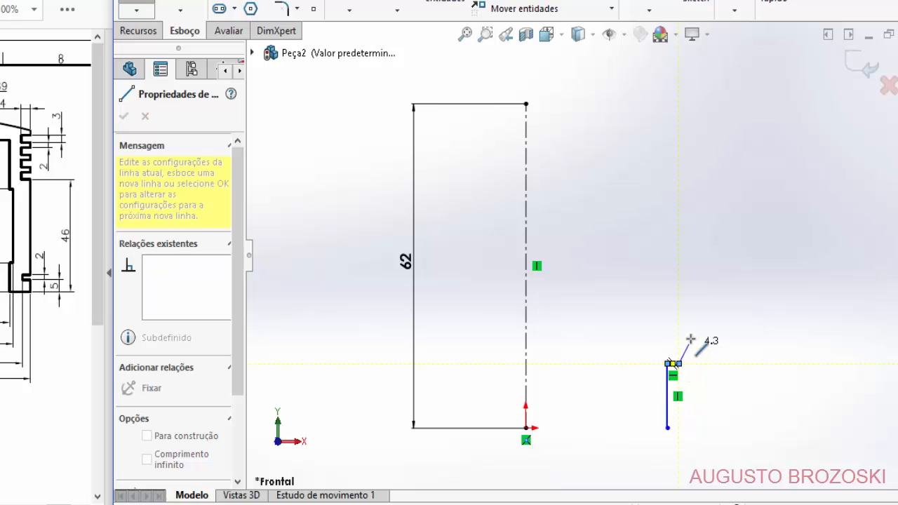
pyautogui.click(678, 208)
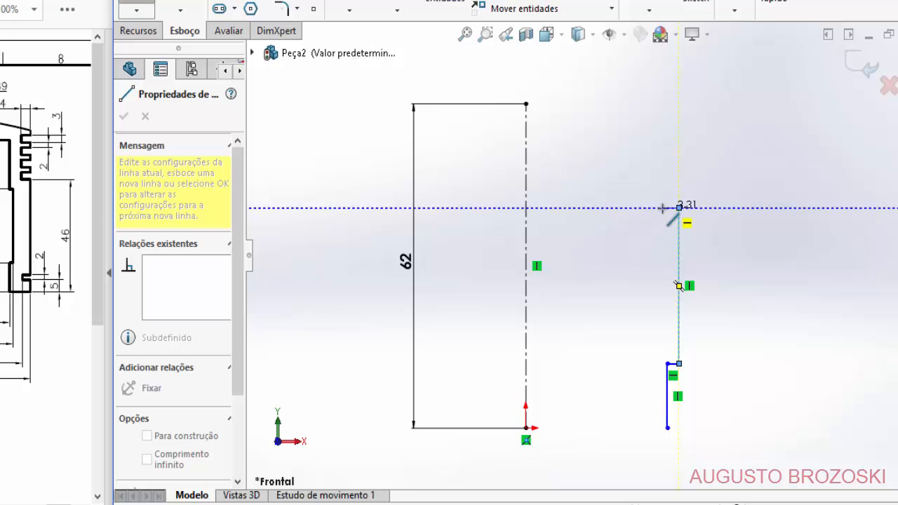
pyautogui.click(670, 207)
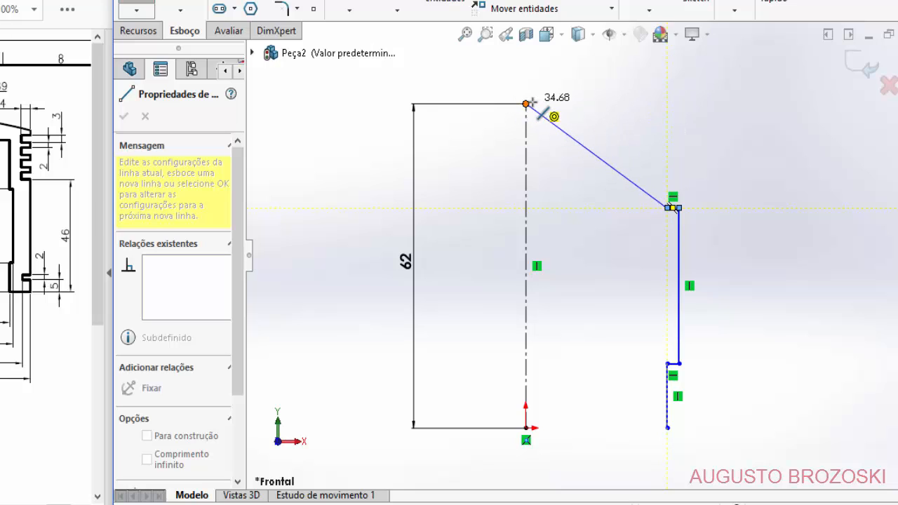
# - Continue the inner outline vertically to the centerline's top level, horizontally to its upper endpoint, and about 9 mm straight up along the axis
pyautogui.click(668, 104)
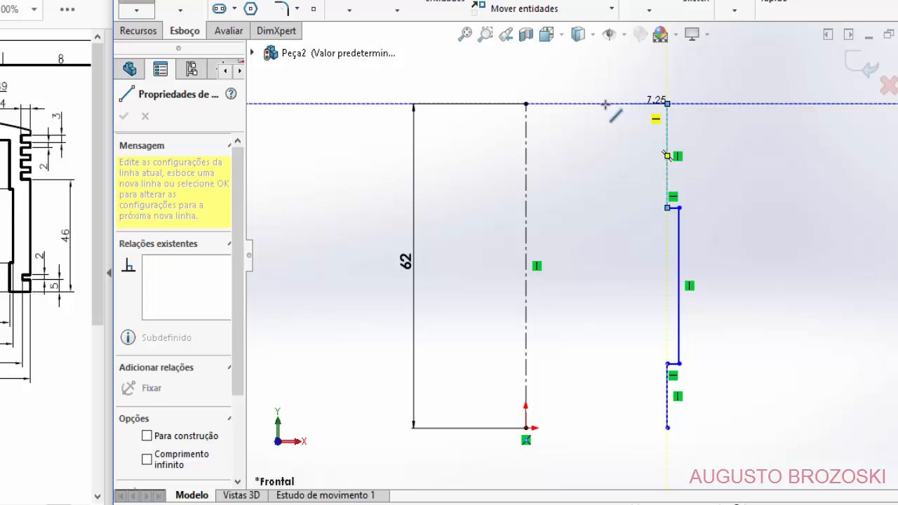
pyautogui.click(526, 104)
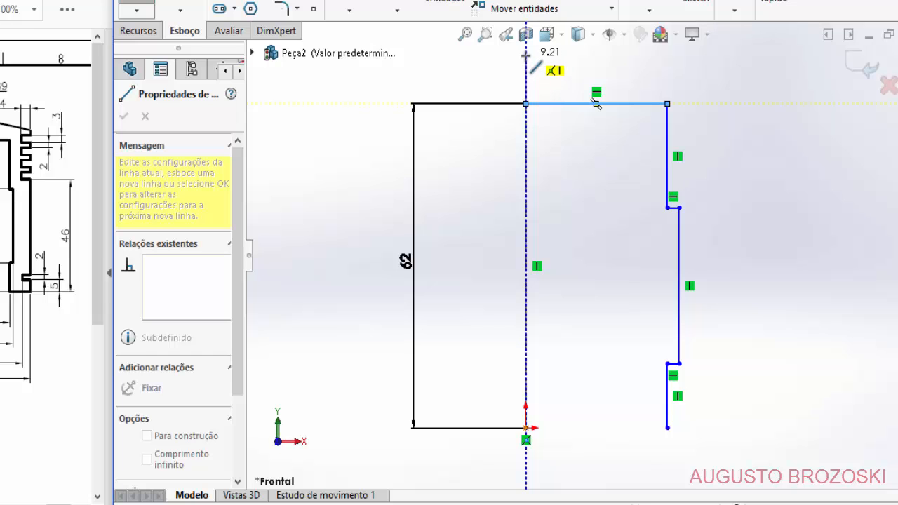
pyautogui.click(525, 54)
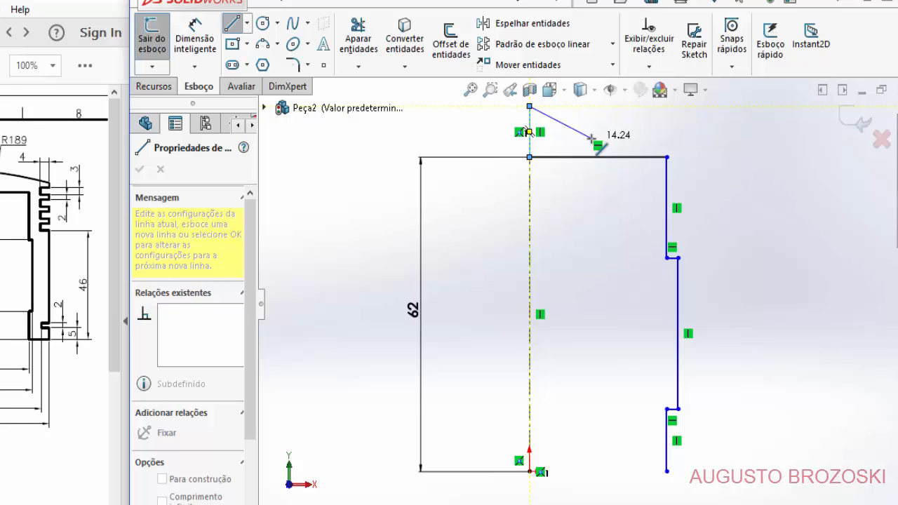
pyautogui.press('Escape')
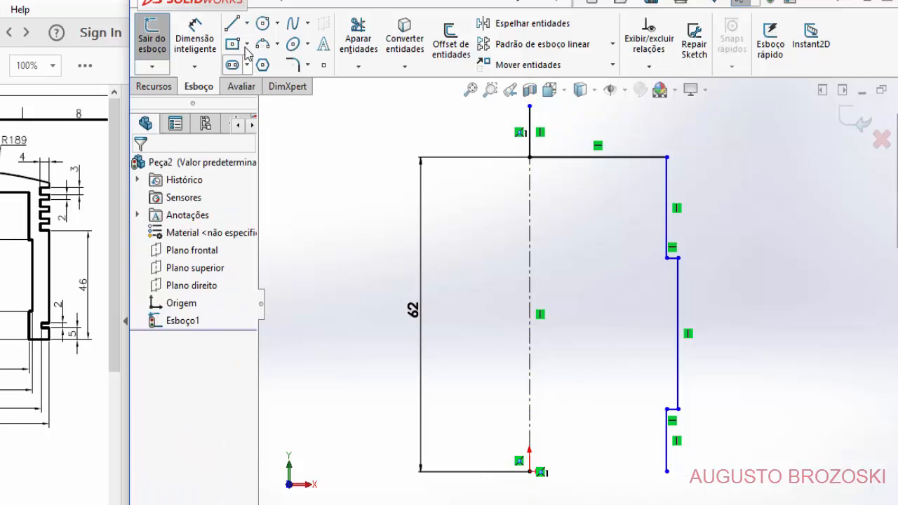
# - From the inner wall's lower endpoint, draw the horizontal bottom edge, a short vertical outer segment and a small rectangular groove cut inward
pyautogui.click(232, 24)
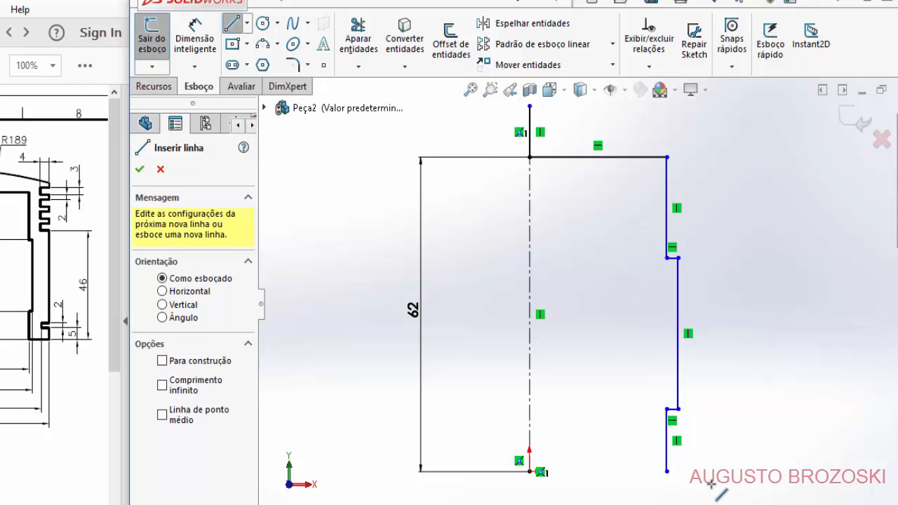
pyautogui.click(666, 472)
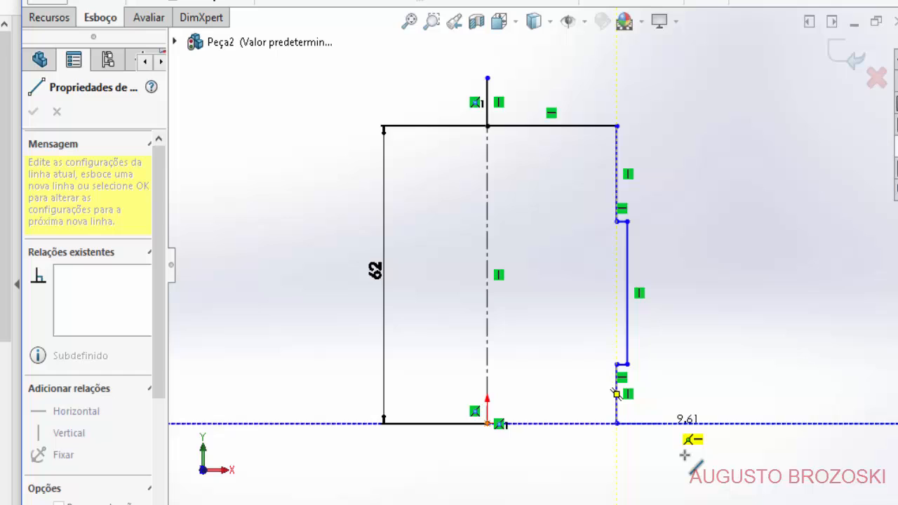
pyautogui.scroll(1, 684, 455)
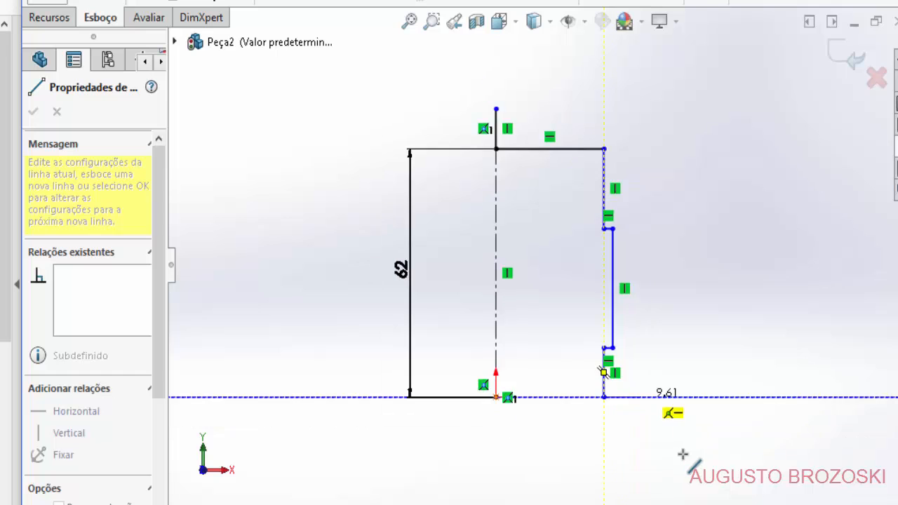
pyautogui.scroll(-5, 678, 453)
pyautogui.scroll(-5, 561, 330)
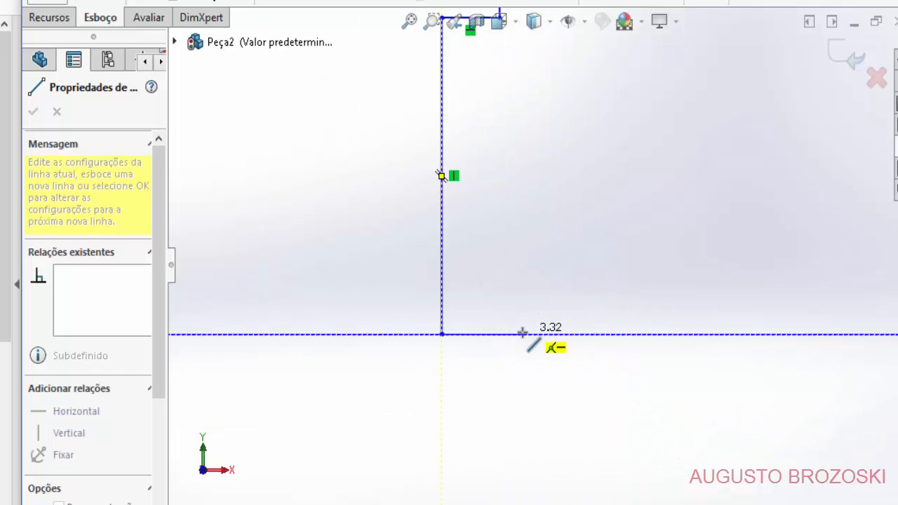
pyautogui.click(587, 332)
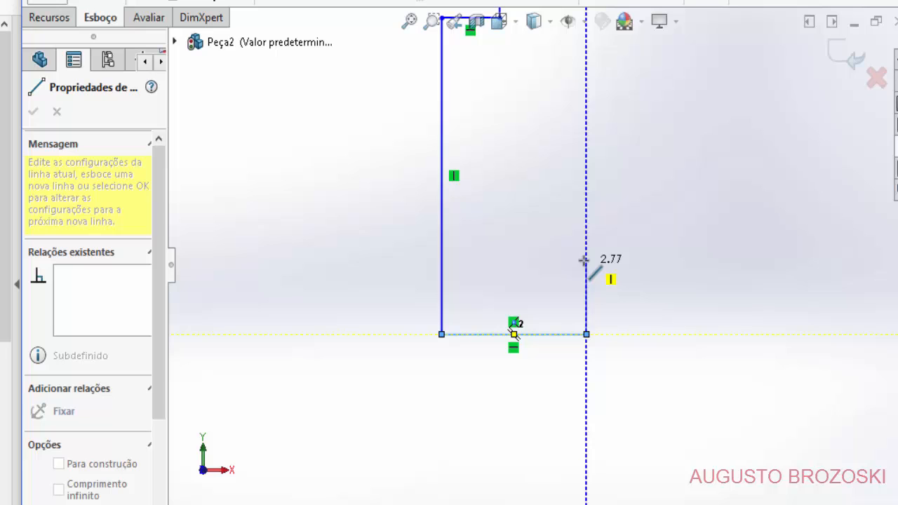
pyautogui.click(586, 204)
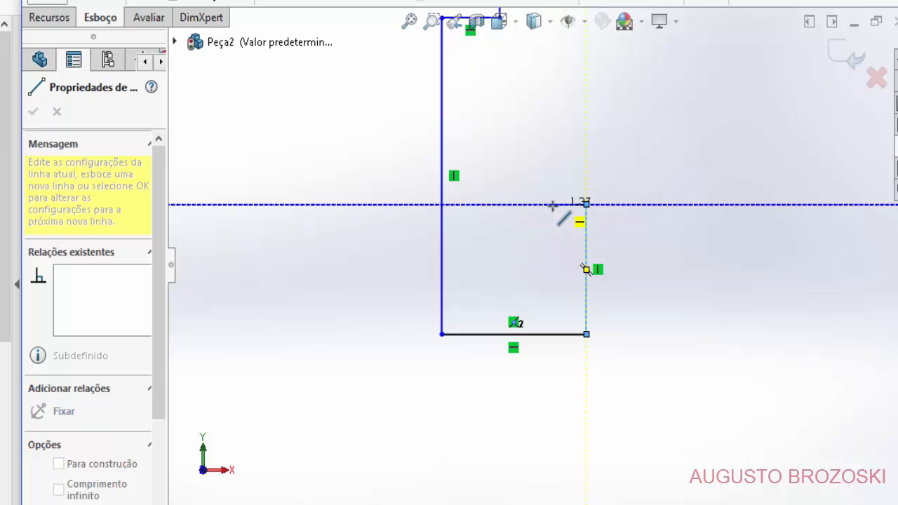
pyautogui.click(539, 205)
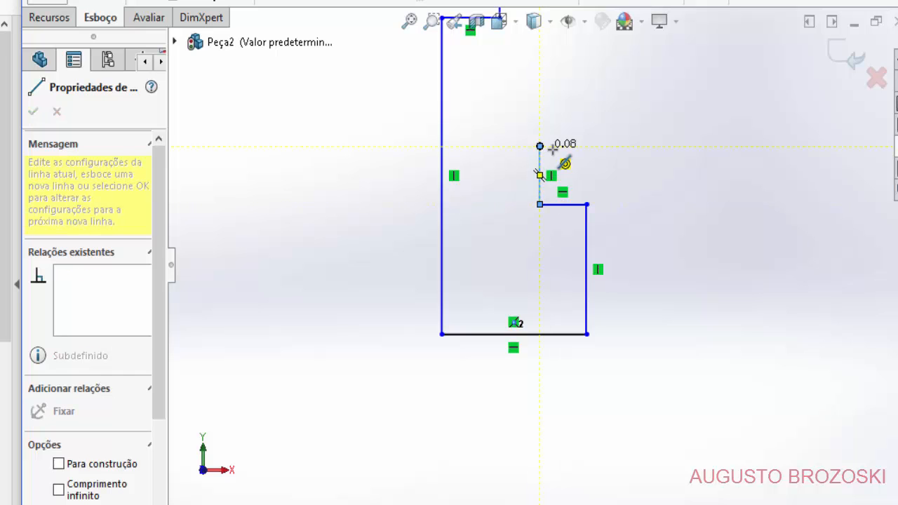
pyautogui.click(539, 146)
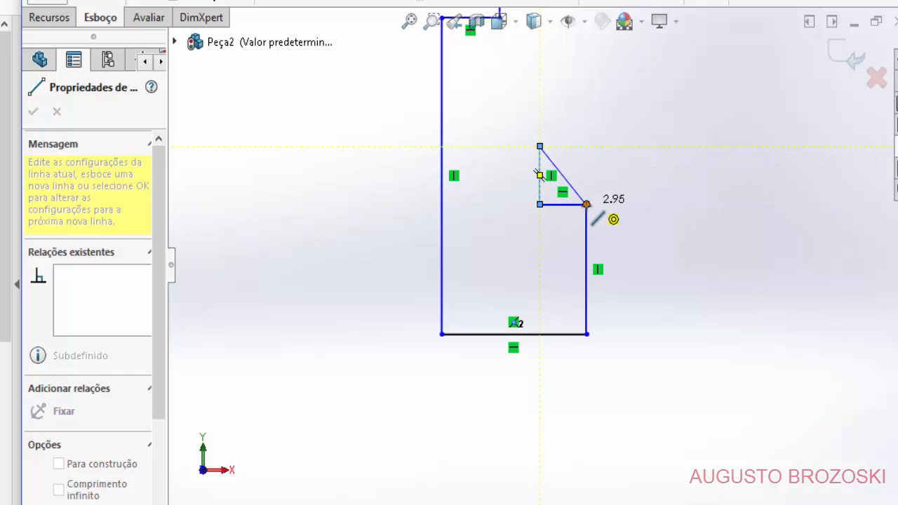
pyautogui.click(587, 147)
# - Draw the long vertical outer wall from the lower groove up to slightly above the upper step of the inner wall
pyautogui.scroll(-2, 588, 147)
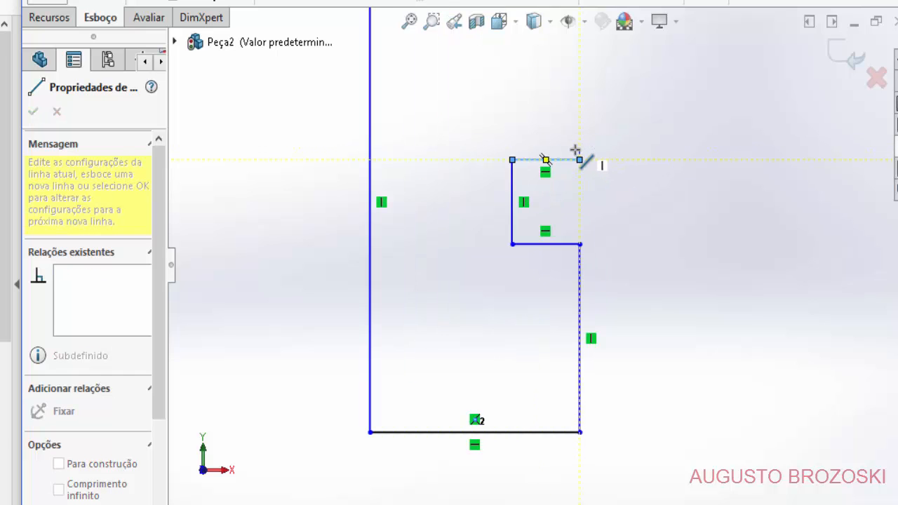
pyautogui.moveTo(577, 156)
pyautogui.keyDown('ctrl'); pyautogui.mouseDown(button='middle')
pyautogui.moveTo(577, 231)
pyautogui.moveTo(554, 382)
pyautogui.mouseUp(button='middle'); pyautogui.keyUp('ctrl')
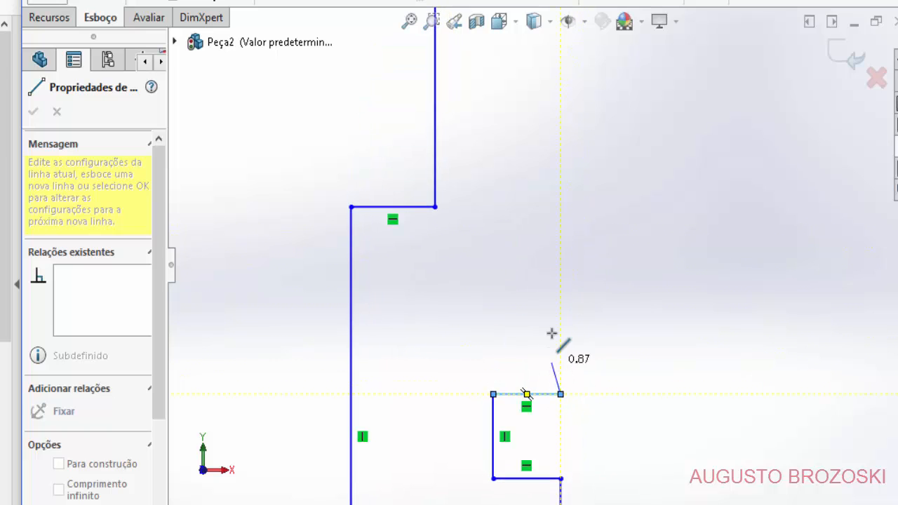
pyautogui.scroll(-2, 566, 211)
pyautogui.scroll(3, 564, 210)
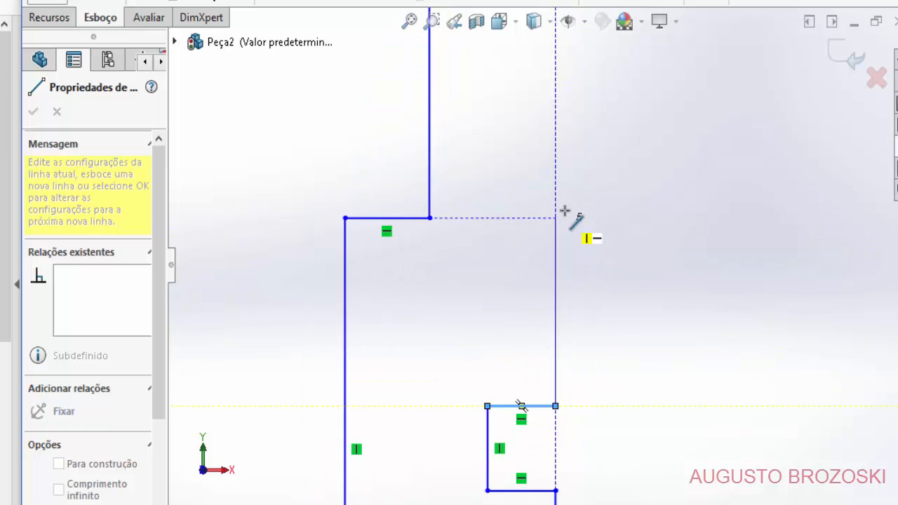
pyautogui.scroll(1, 565, 210)
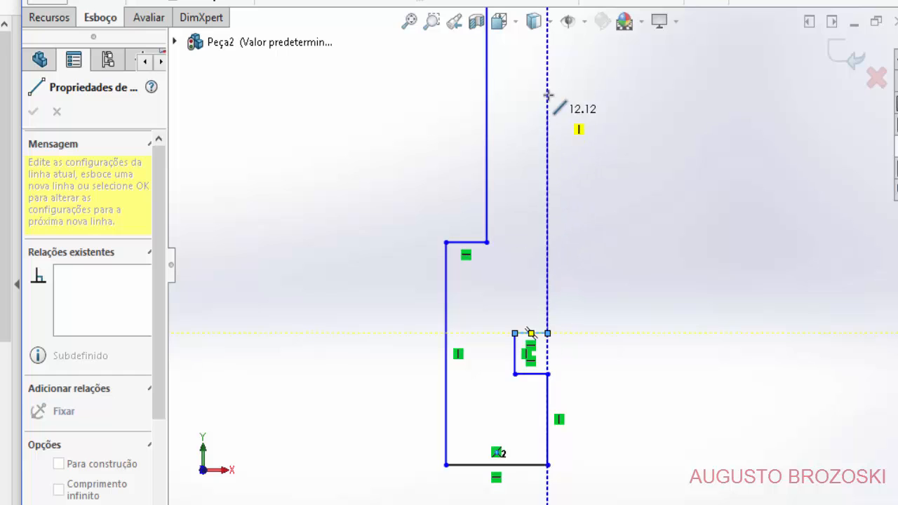
pyautogui.keyDown('ctrl'); pyautogui.moveTo(547, 96); pyautogui.dragTo(561, 286, button='middle'); pyautogui.keyUp('ctrl')
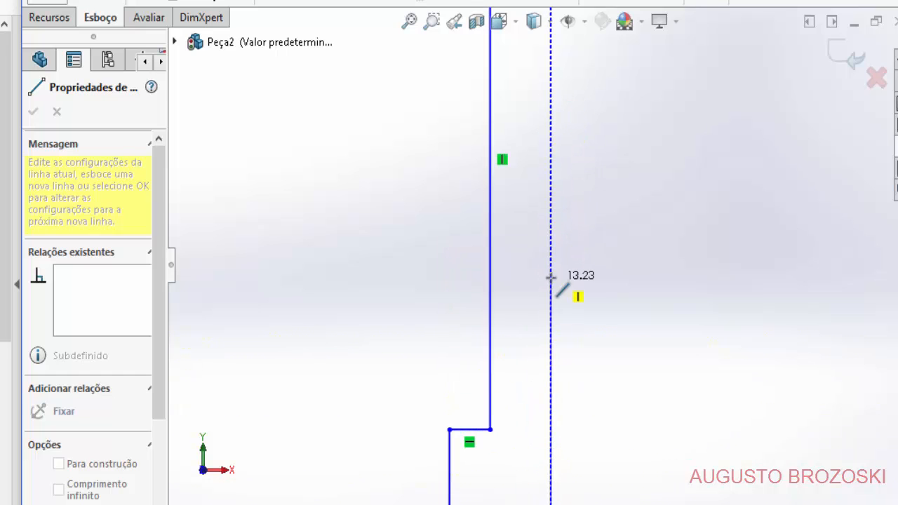
pyautogui.keyDown('ctrl'); pyautogui.moveTo(551, 135); pyautogui.dragTo(555, 398, button='middle'); pyautogui.keyUp('ctrl')
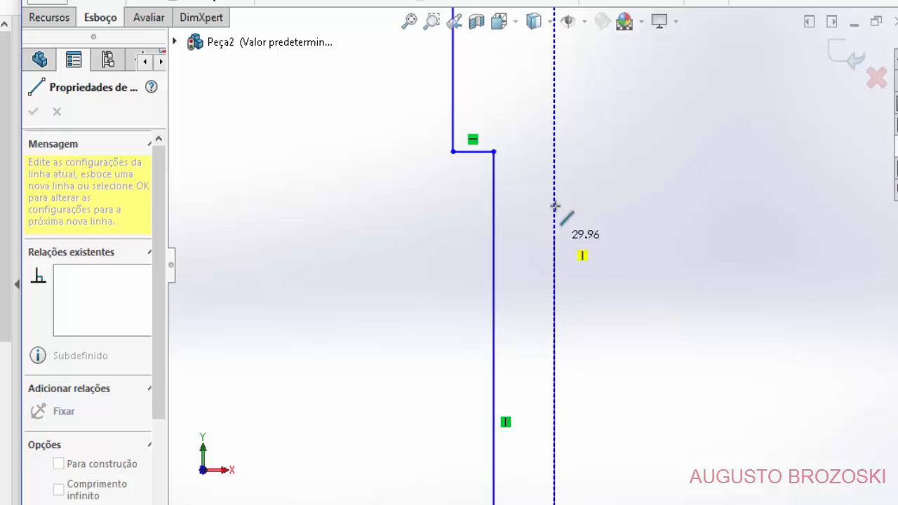
pyautogui.click(554, 128)
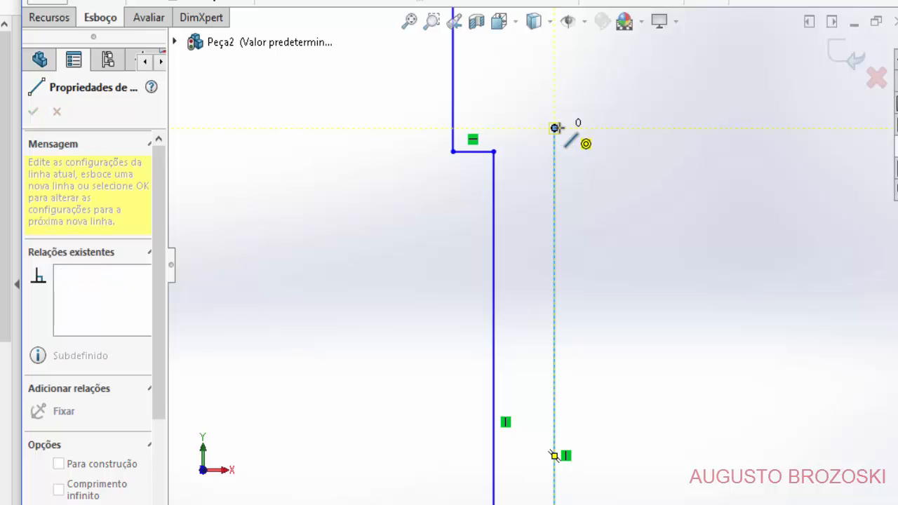
# - Draw the lowest upper ring groove at the top of the outer wall: a horizontal line inward, a vertical line up and a horizontal line back out
pyautogui.scroll(2, 555, 129)
pyautogui.scroll(-7, 552, 144)
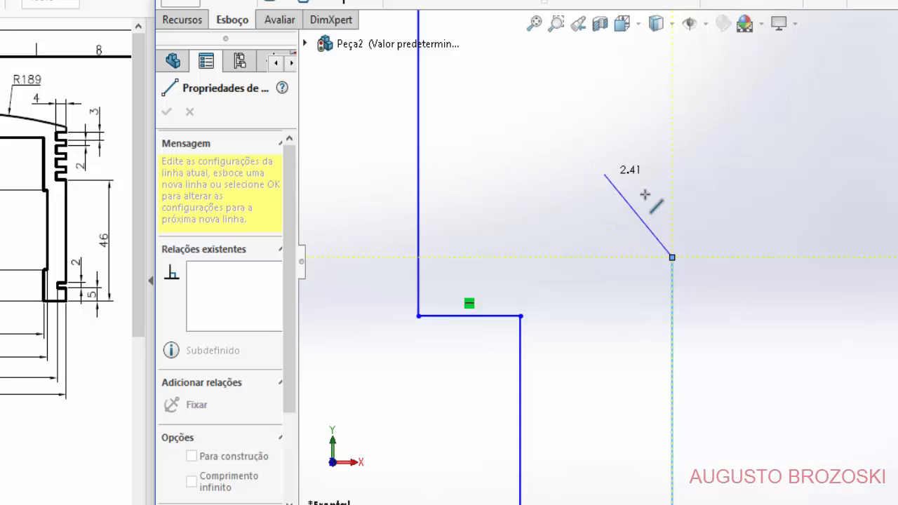
pyautogui.scroll(1, 670, 242)
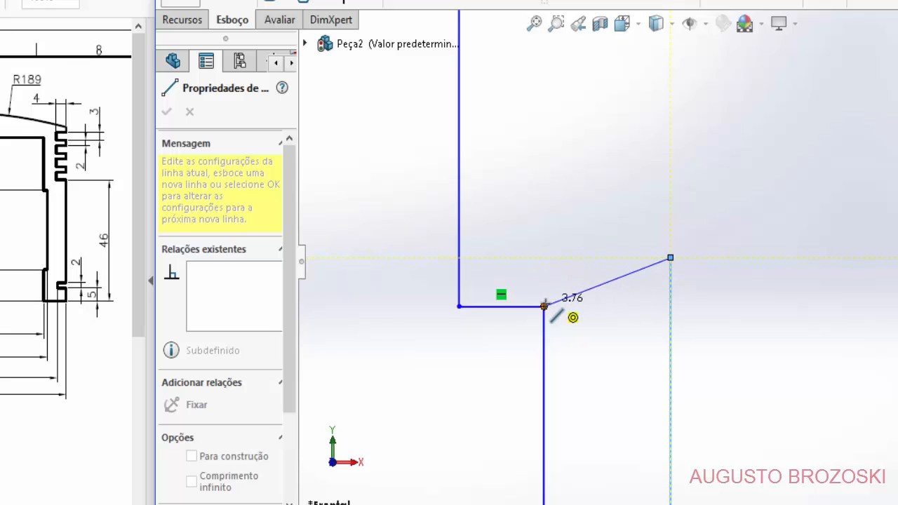
pyautogui.click(564, 257)
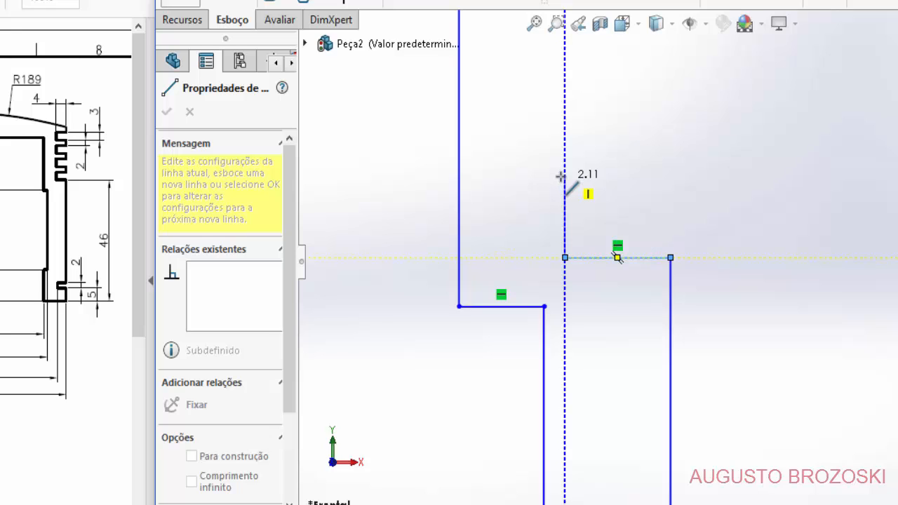
pyautogui.click(564, 142)
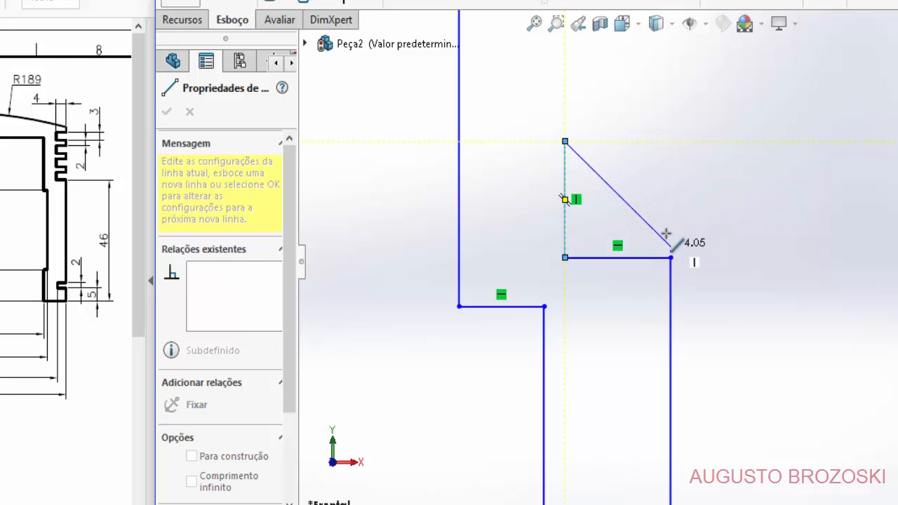
pyautogui.click(670, 141)
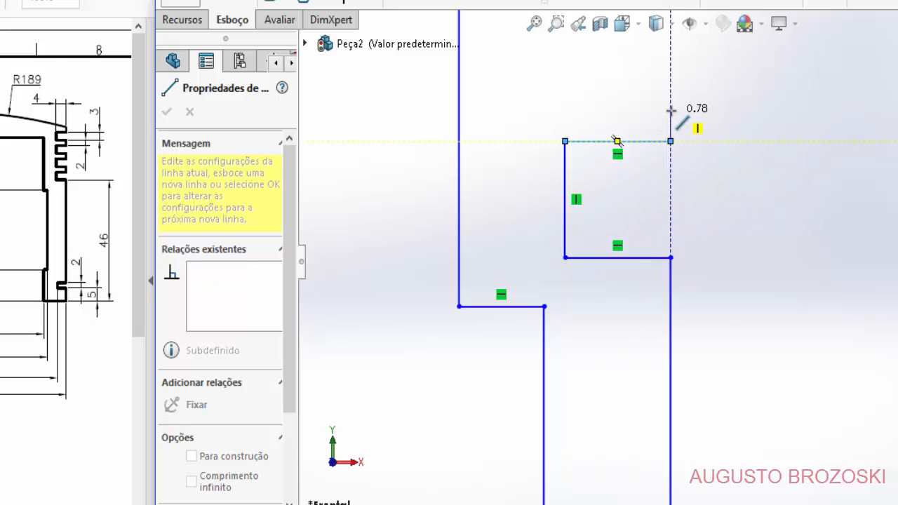
# - Add a short vertical land above the ring groove and a second rectangular groove of equal depth, about 3.9 mm high
pyautogui.click(670, 53)
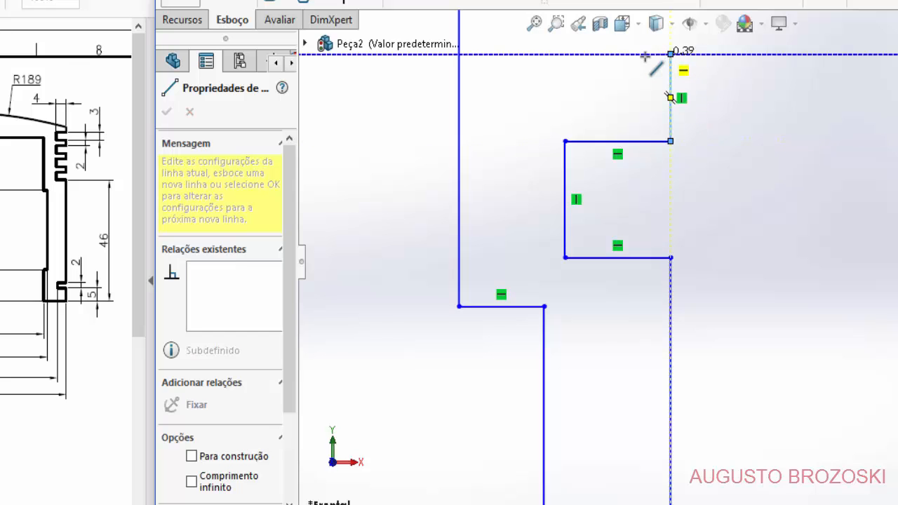
pyautogui.click(565, 54)
pyautogui.scroll(3, 577, 66)
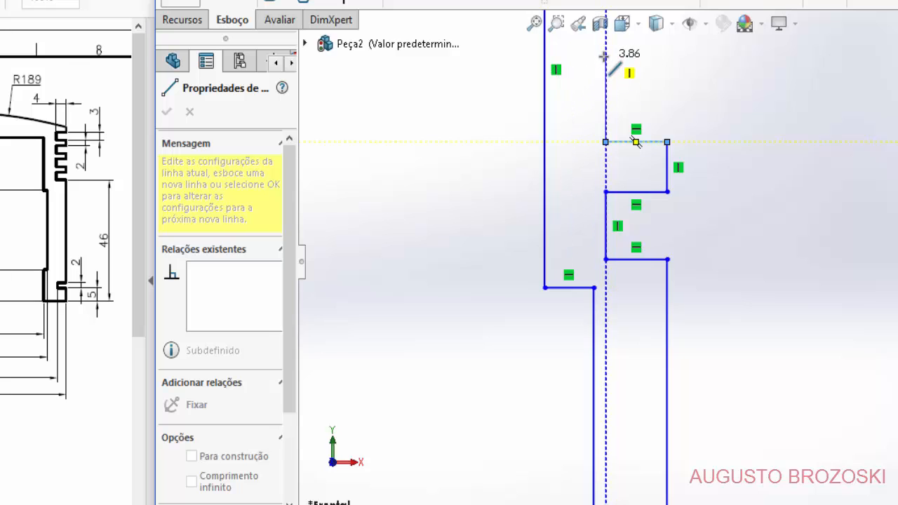
pyautogui.click(605, 56)
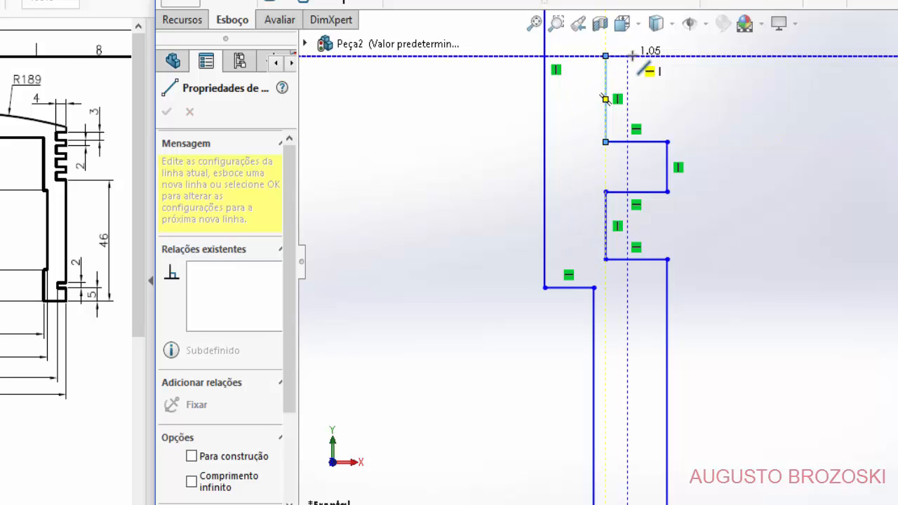
pyautogui.click(666, 55)
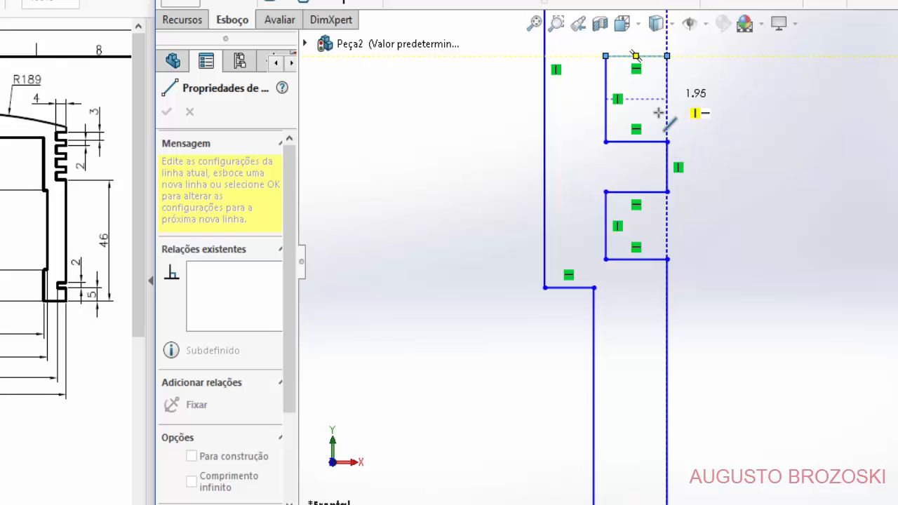
pyautogui.keyDown('ctrl'); pyautogui.moveTo(661, 114); pyautogui.dragTo(647, 269, button='middle'); pyautogui.keyUp('ctrl')
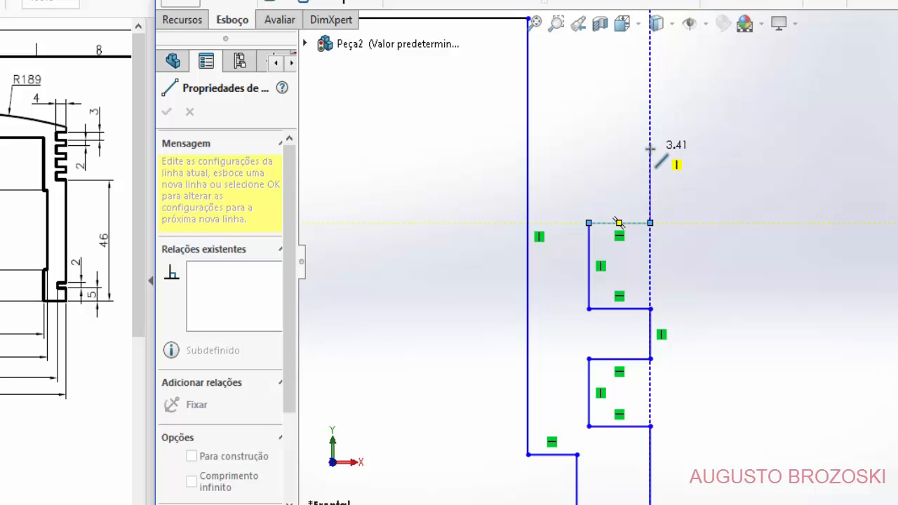
# - Continue the outer profile upward with a vertical land about 3.4 mm high and a third rectangular ring groove of equal depth
pyautogui.click(650, 148)
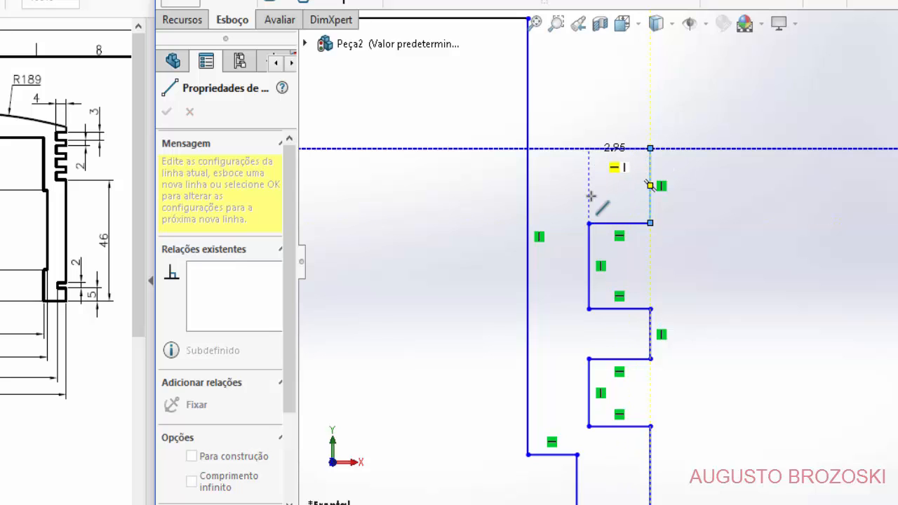
pyautogui.click(588, 148)
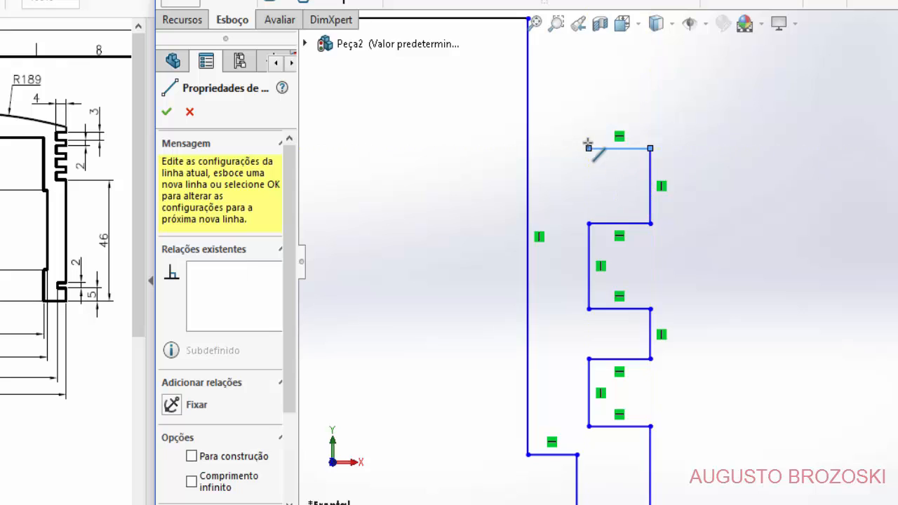
pyautogui.click(588, 77)
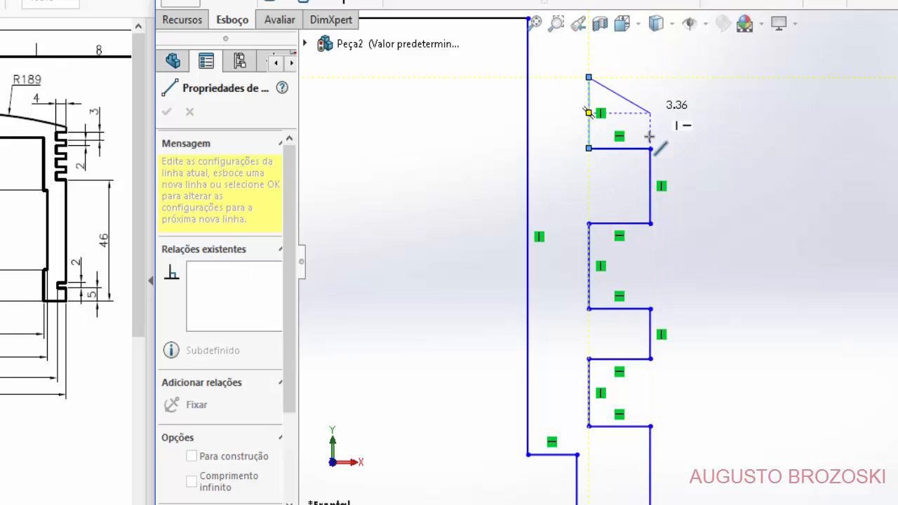
pyautogui.click(650, 77)
# - Draw another short land, a fourth ring groove of equal depth and a final short vertical segment above it, ending the line chain
pyautogui.keyDown('ctrl'); pyautogui.moveTo(653, 80); pyautogui.dragTo(643, 249, button='middle'); pyautogui.keyUp('ctrl')
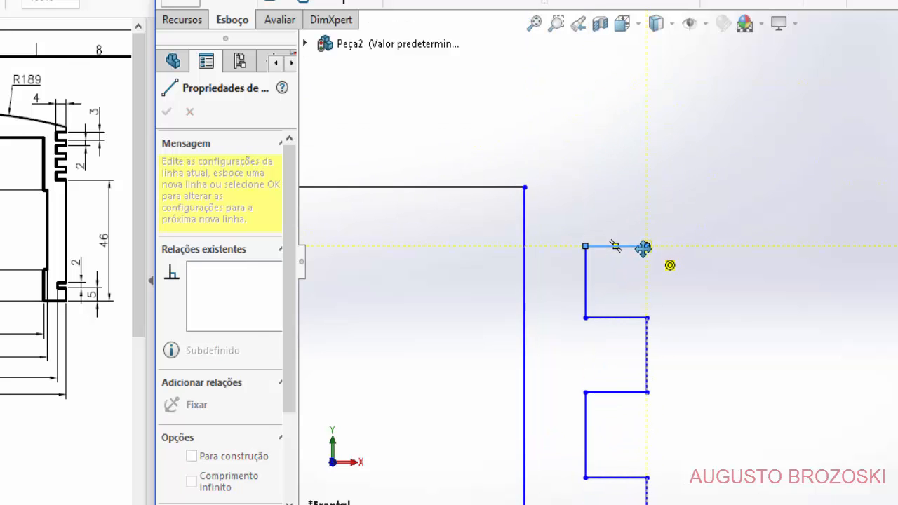
pyautogui.click(647, 192)
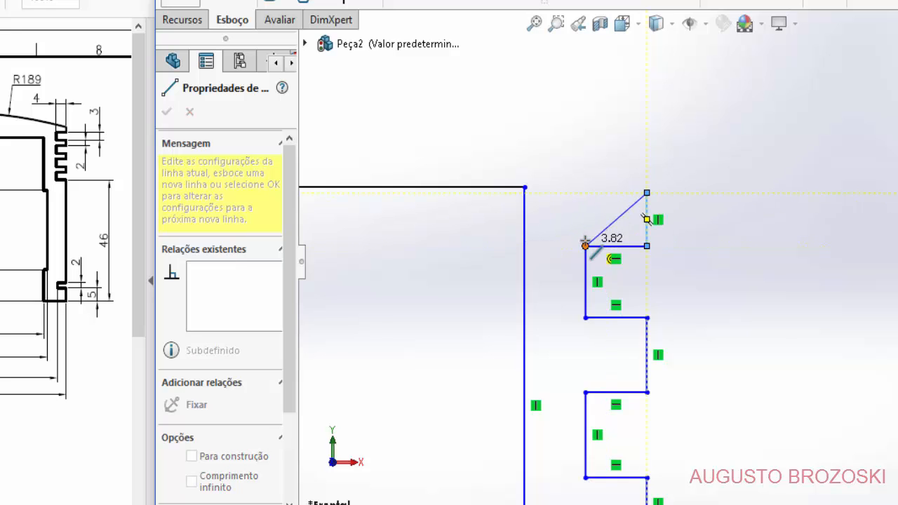
pyautogui.click(585, 193)
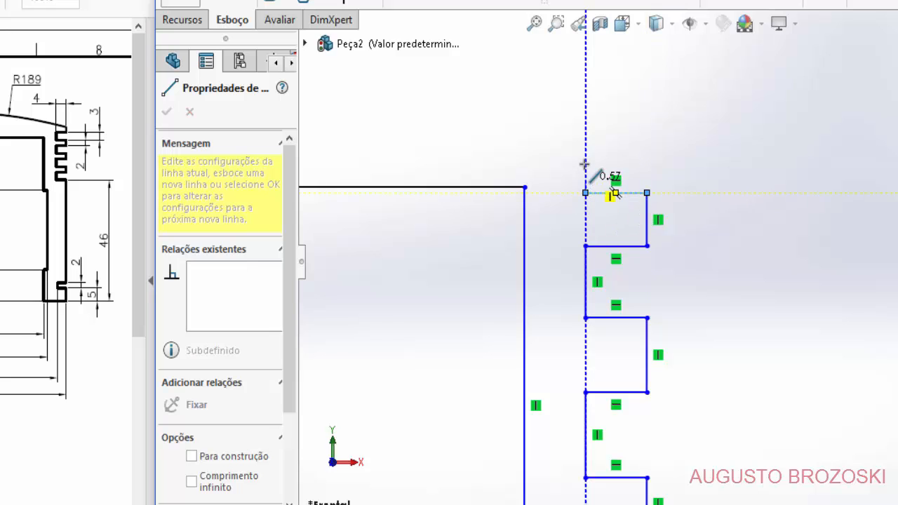
pyautogui.click(585, 123)
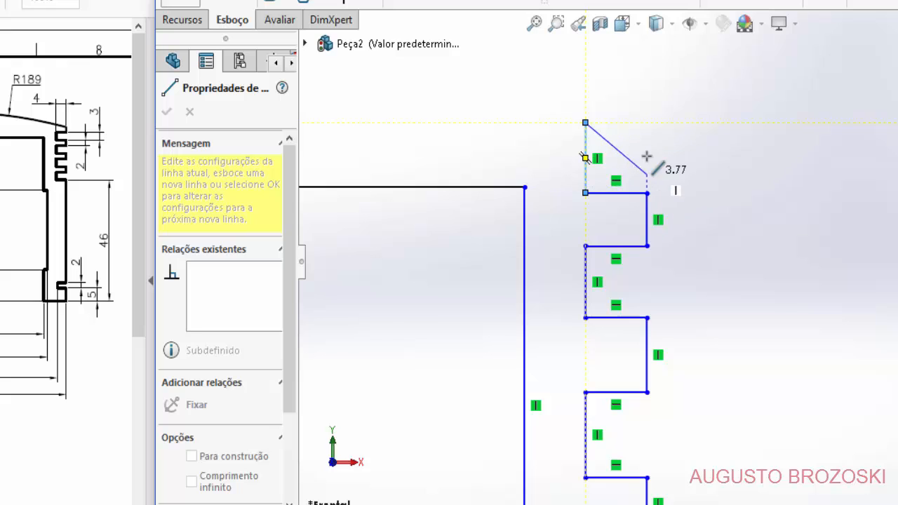
pyautogui.click(647, 122)
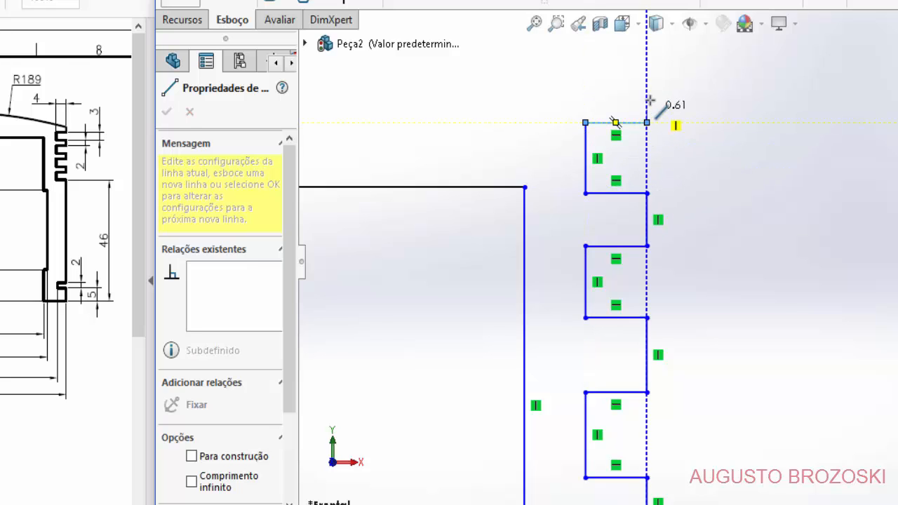
pyautogui.click(646, 58)
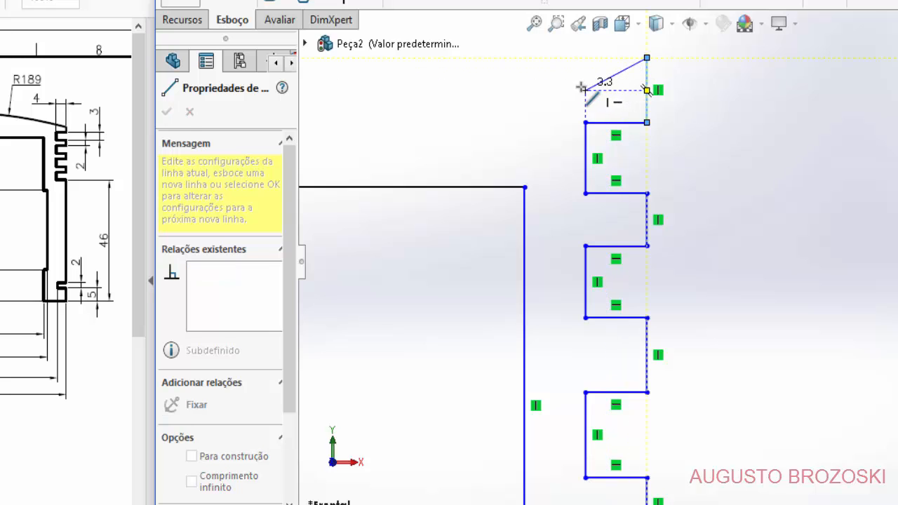
pyautogui.press('Escape')
# - Dimension the outer wall's lowest segment as a diameter across the centerline and set it to 92 mm
pyautogui.scroll(-2, 634, 133)
pyautogui.scroll(4, 638, 164)
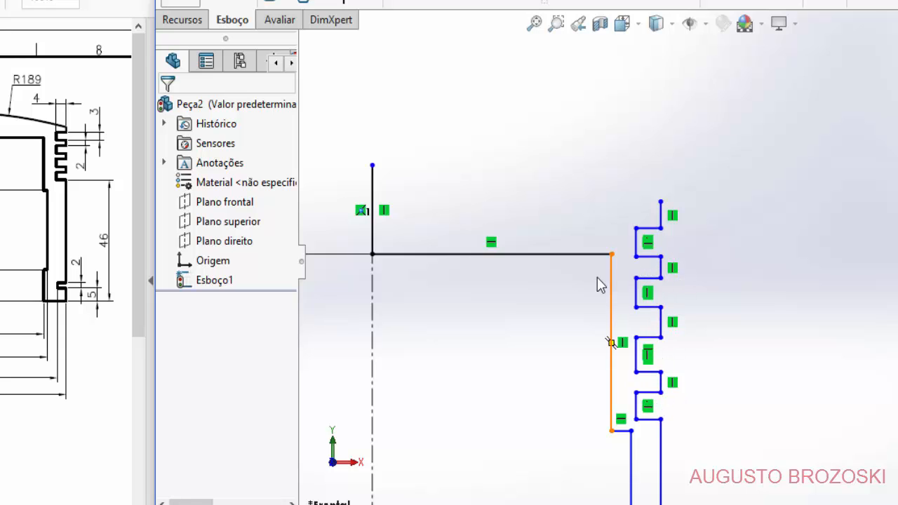
pyautogui.moveTo(596, 245)
pyautogui.keyDown('ctrl'); pyautogui.mouseDown(button='middle')
pyautogui.moveTo(701, 106)
pyautogui.moveTo(718, 105)
pyautogui.mouseUp(button='middle'); pyautogui.keyUp('ctrl')
pyautogui.scroll(1, 723, 143)
pyautogui.scroll(1, 723, 146)
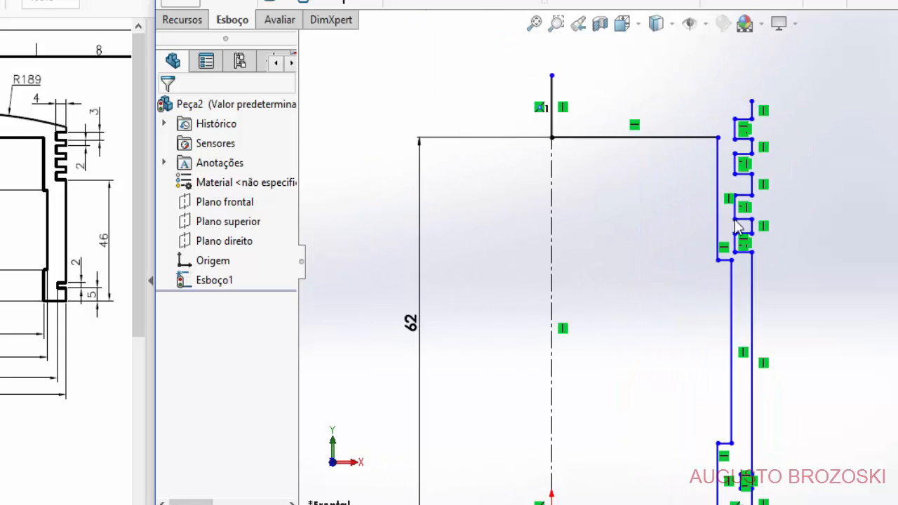
pyautogui.keyDown('ctrl'); pyautogui.moveTo(731, 253); pyautogui.dragTo(653, 118, button='middle'); pyautogui.keyUp('ctrl')
pyautogui.scroll(1, 666, 247)
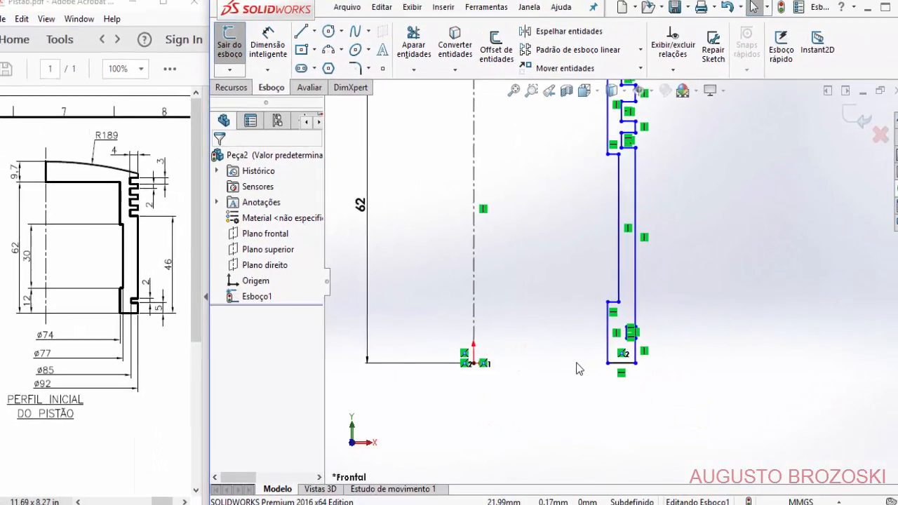
pyautogui.scroll(-2, 578, 369)
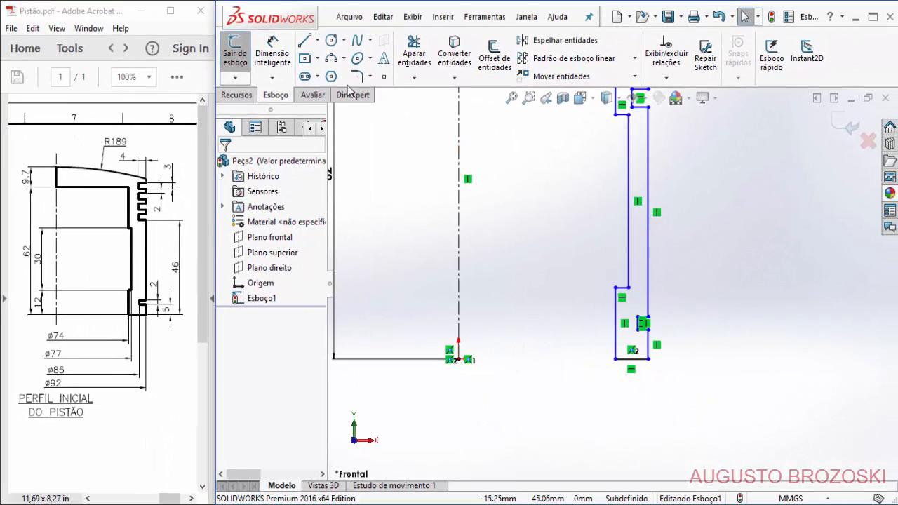
pyautogui.click(275, 58)
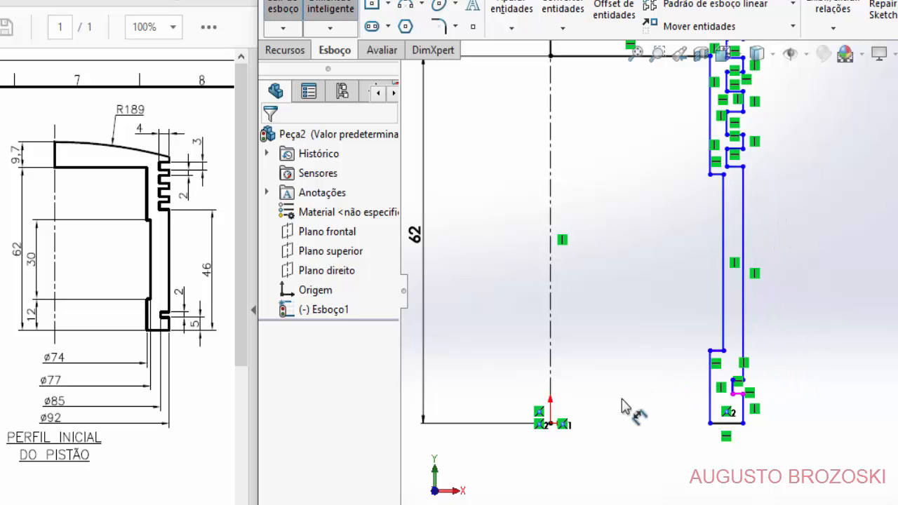
pyautogui.click(551, 372)
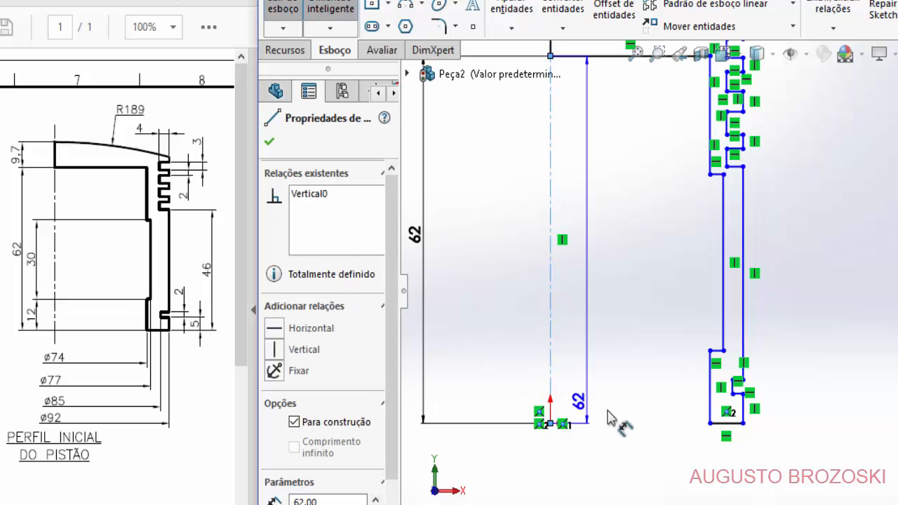
pyautogui.click(743, 417)
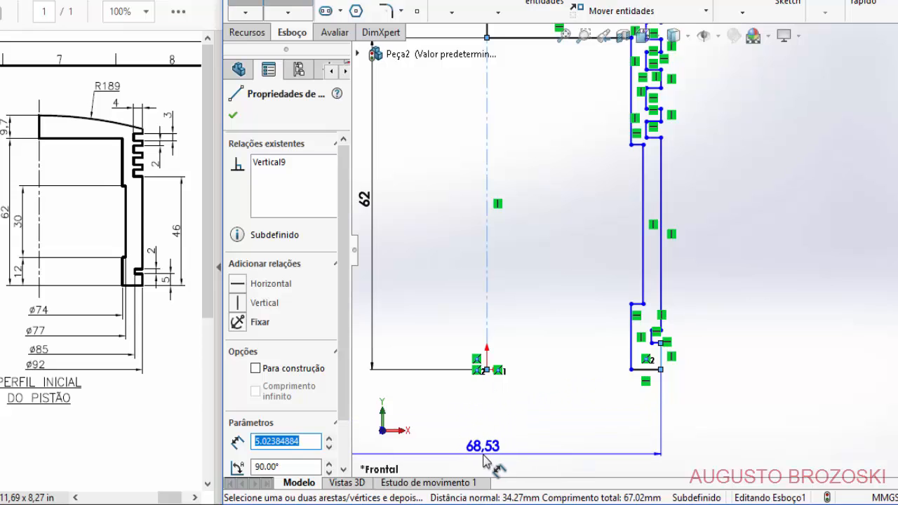
pyautogui.click(482, 460)
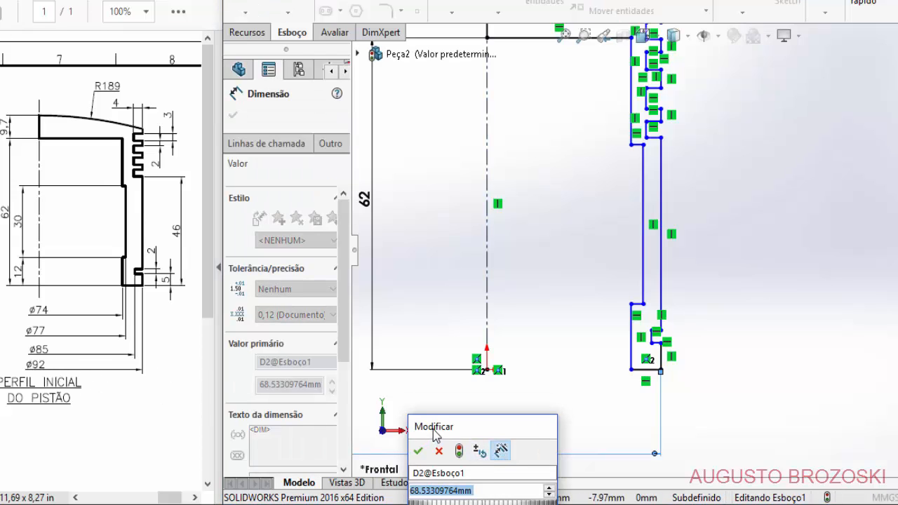
pyautogui.write('9')
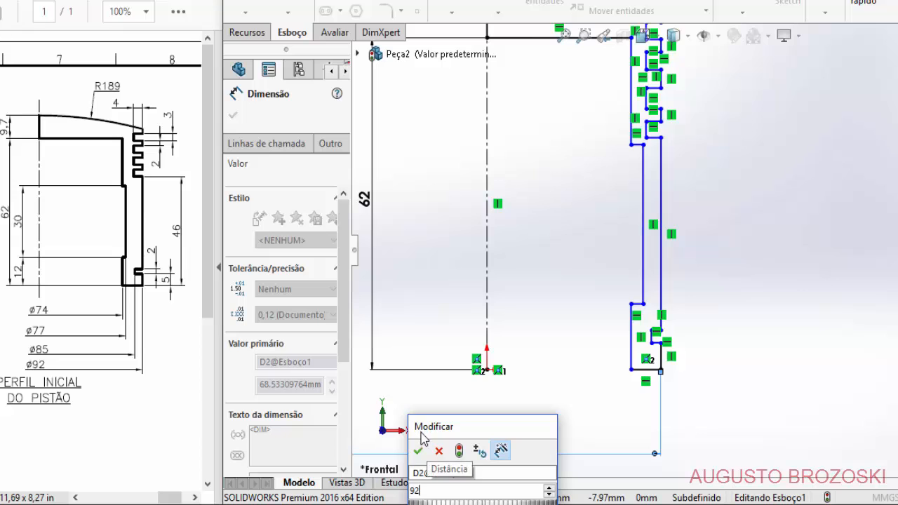
pyautogui.write('2')
pyautogui.press('Return')
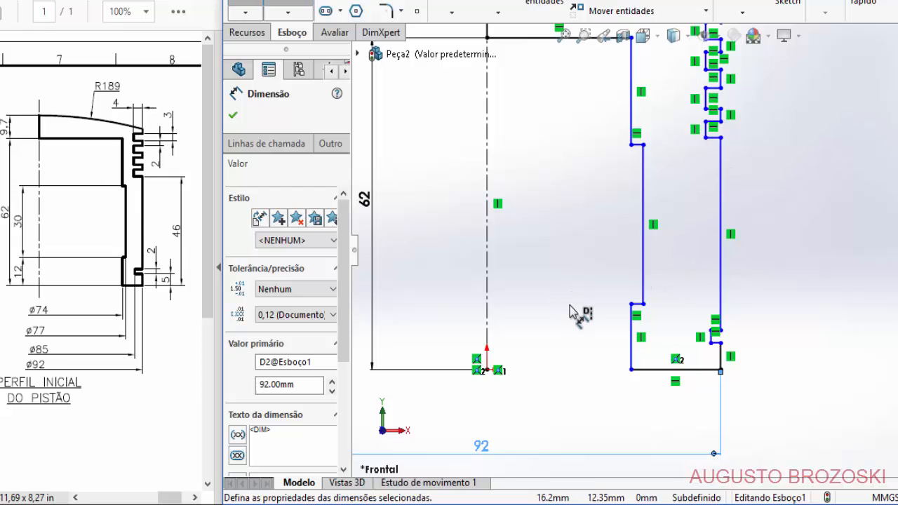
# - Dimension the lower inner wall as a diameter about the centerline and set it to 74 mm
pyautogui.keyDown('ctrl'); pyautogui.moveTo(572, 220); pyautogui.dragTo(610, 270, button='middle'); pyautogui.keyUp('ctrl')
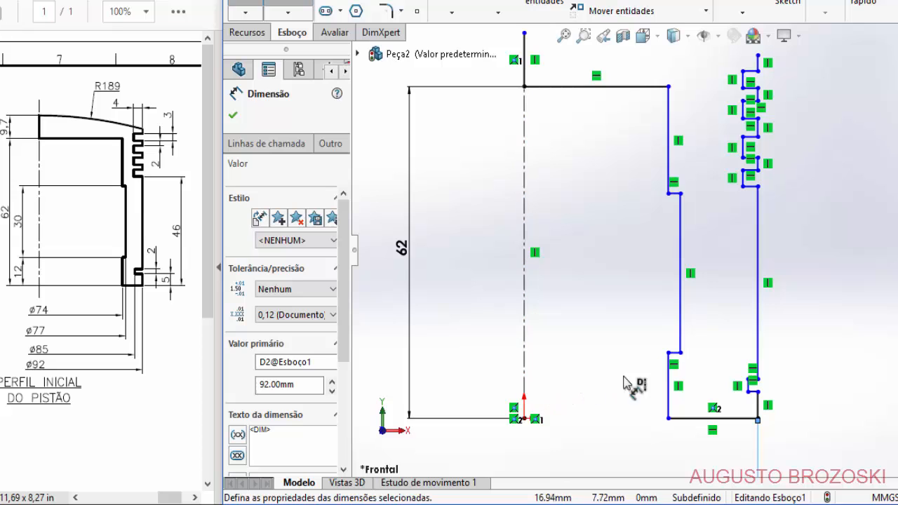
pyautogui.click(524, 372)
pyautogui.click(669, 393)
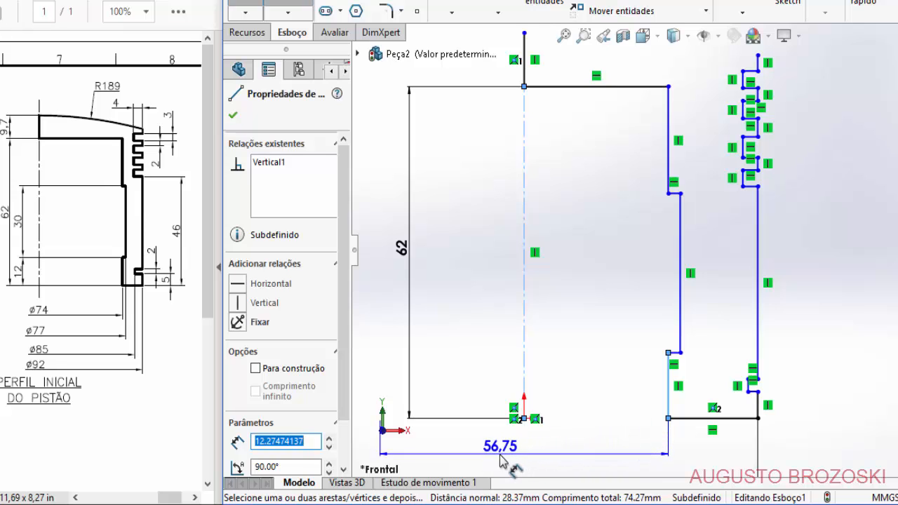
pyautogui.click(524, 463)
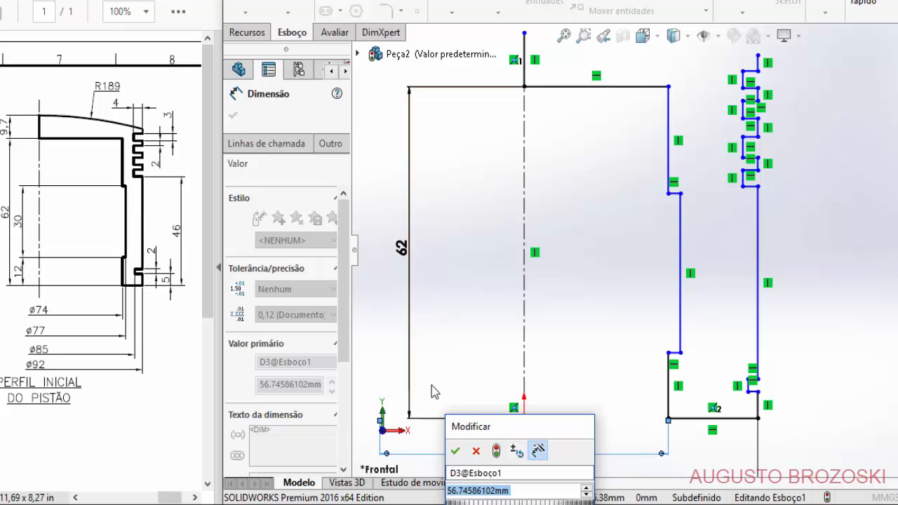
pyautogui.write('74')
pyautogui.press('Return')
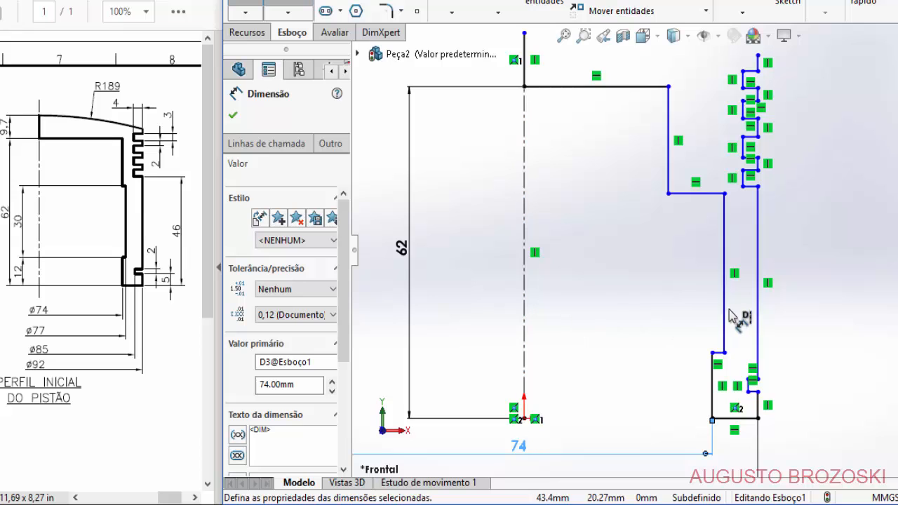
# - Dimension the recessed middle inner wall as a diameter about the centerline and set it to 77 mm
pyautogui.click(725, 316)
pyautogui.click(524, 317)
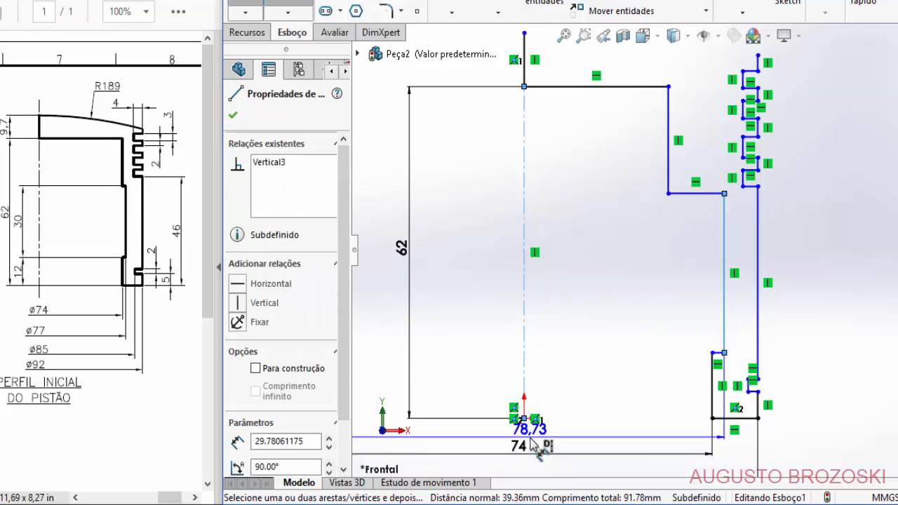
pyautogui.click(530, 441)
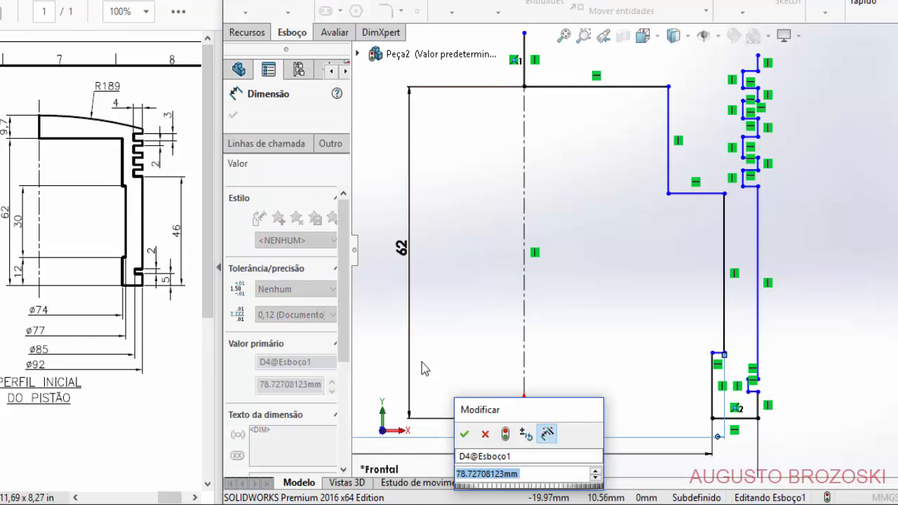
pyautogui.write('77')
pyautogui.press('Return')
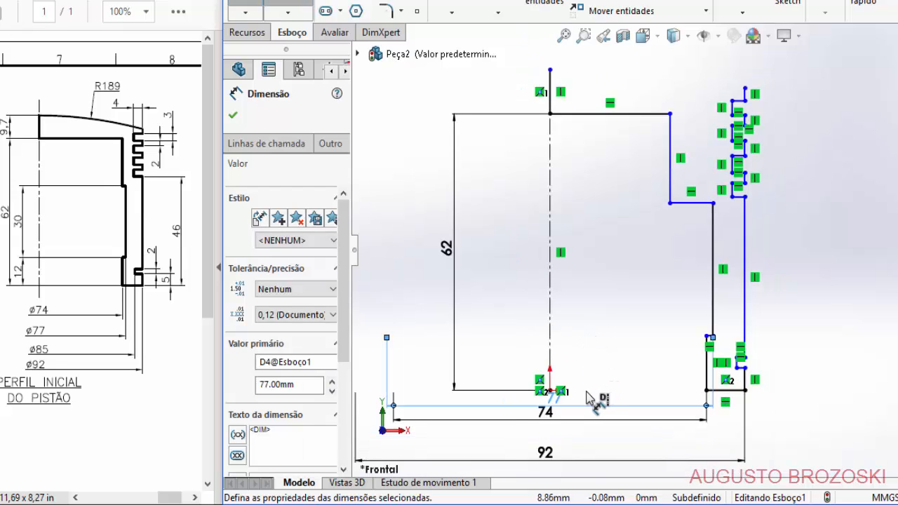
# - Rearrange the diameter dimensions below the profile, placing the 77 mm one beneath the 74 mm one and moving the 92 mm one lower
pyautogui.click(585, 415)
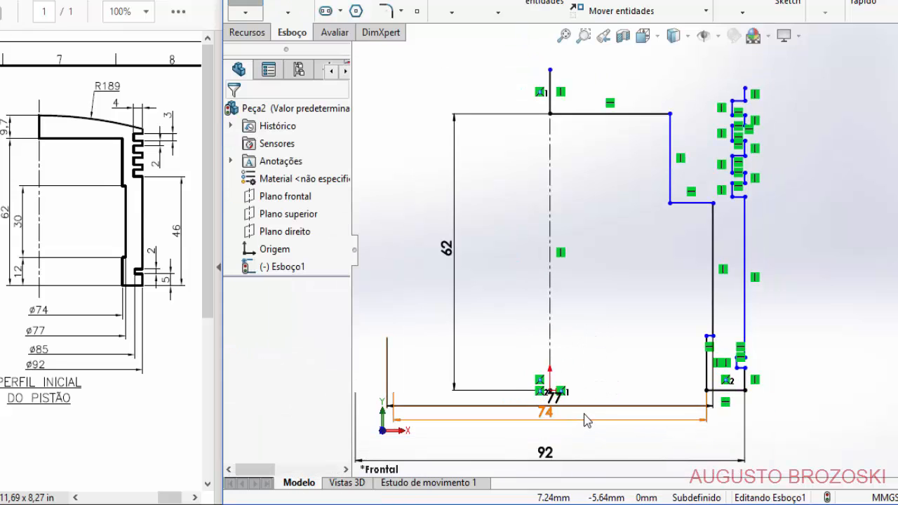
pyautogui.click(586, 407)
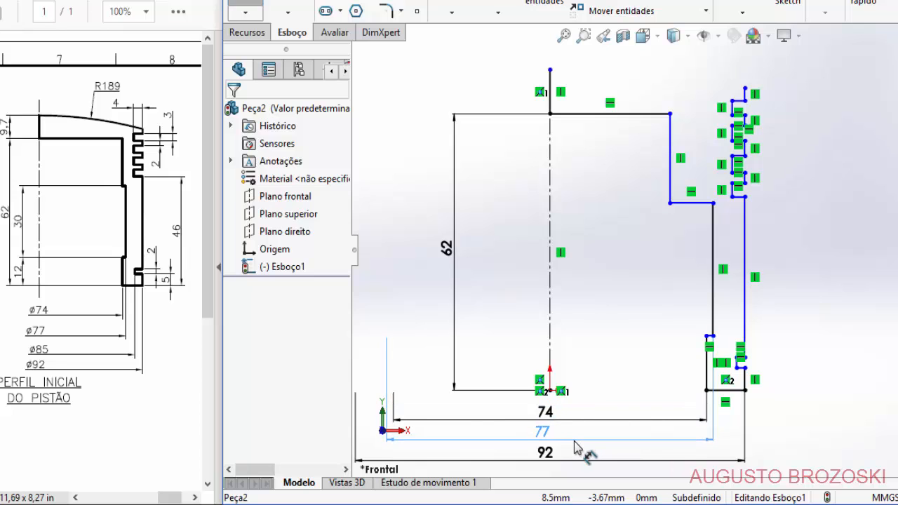
pyautogui.click(583, 446)
pyautogui.scroll(1, 608, 401)
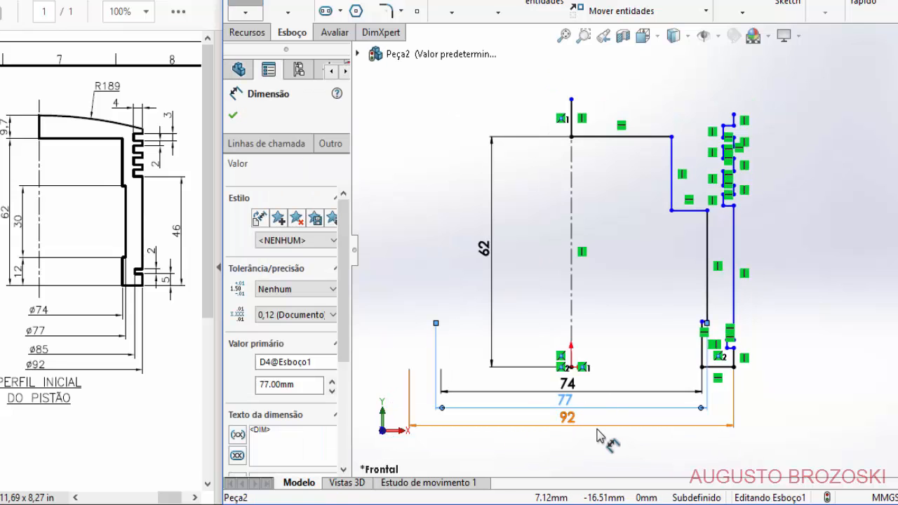
pyautogui.moveTo(596, 429); pyautogui.dragTo(601, 460)
pyautogui.click(600, 465)
# - Dimension the lower groove's inner edge as a diameter about the centerline and set it to 85 mm
pyautogui.scroll(-4, 721, 375)
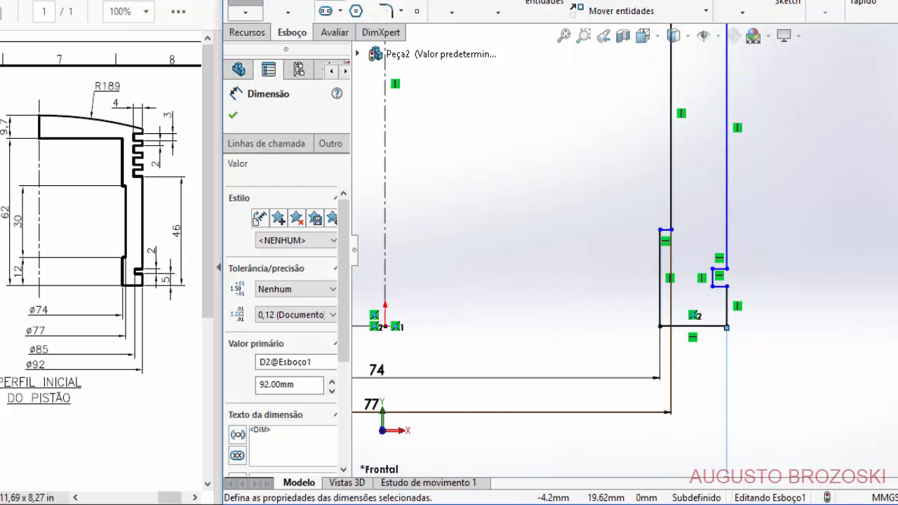
pyautogui.click(287, 3)
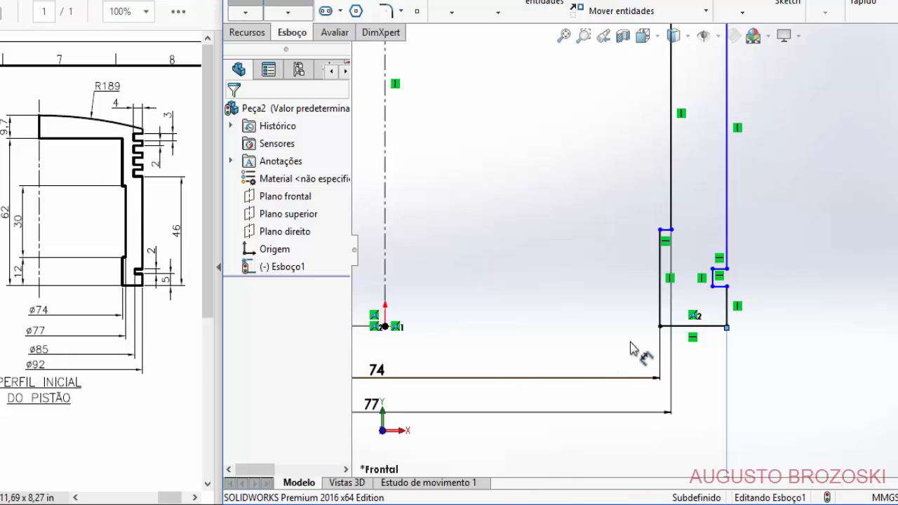
pyautogui.click(704, 300)
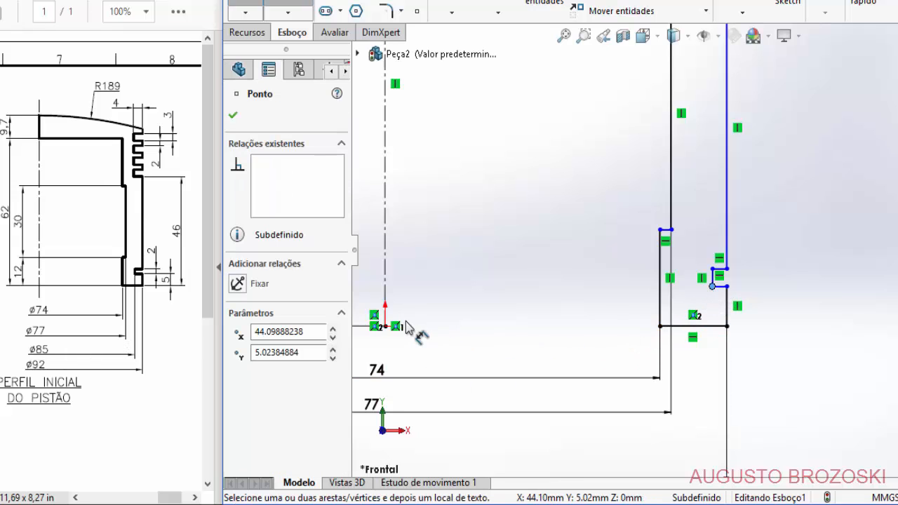
pyautogui.click(384, 298)
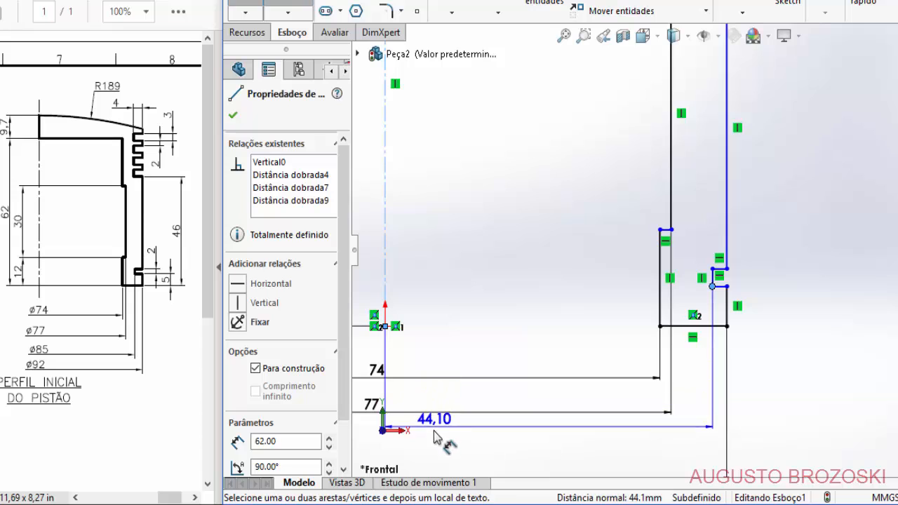
pyautogui.click(386, 462)
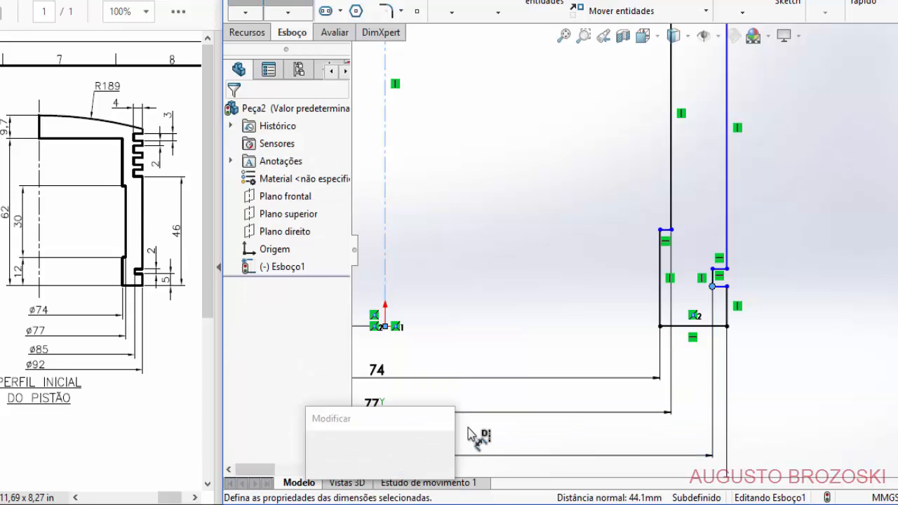
pyautogui.write('85')
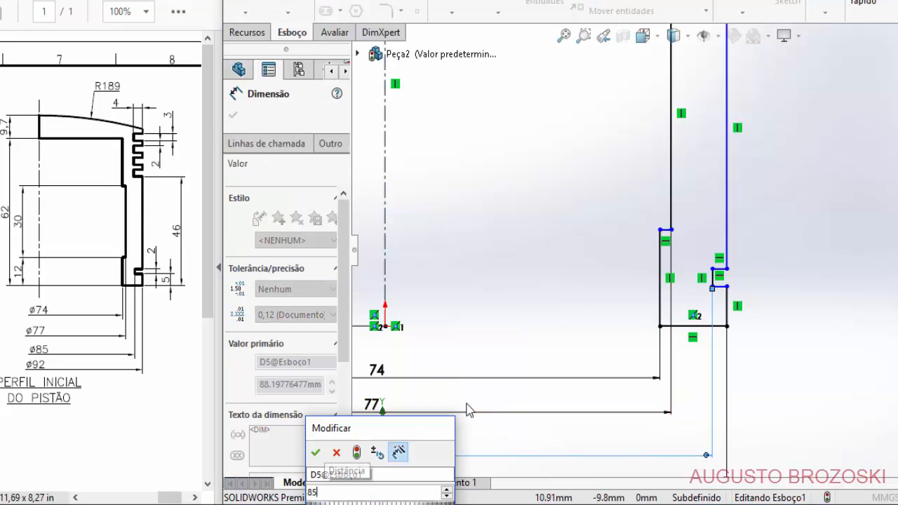
pyautogui.press('Return')
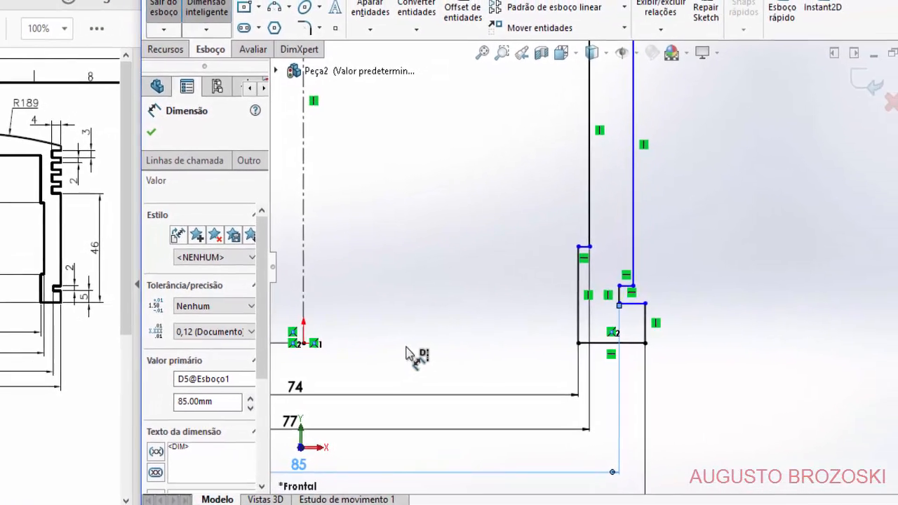
# - Make the long outer wall line above the lower groove collinear with the outer wall's lowest segment
pyautogui.keyDown('ctrl'); pyautogui.moveTo(531, 299); pyautogui.dragTo(545, 289, button='middle'); pyautogui.keyUp('ctrl')
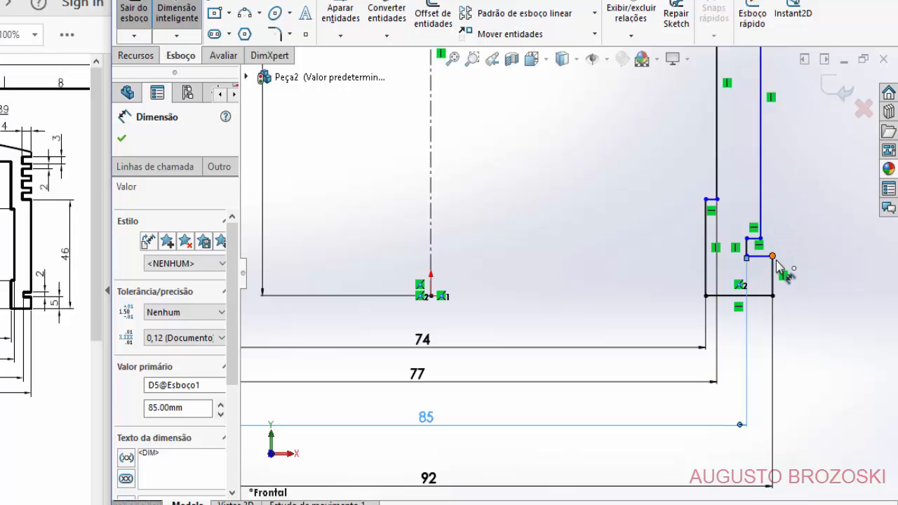
pyautogui.scroll(-5, 774, 250)
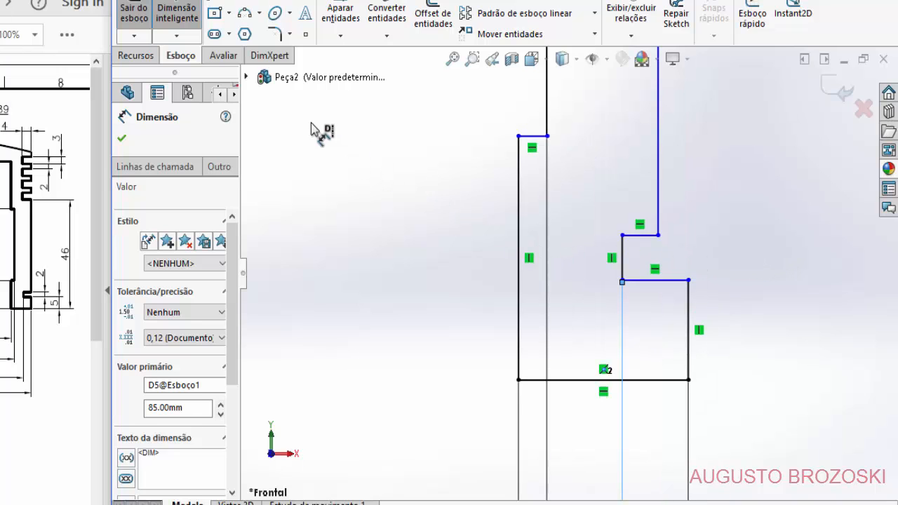
pyautogui.press('Escape')
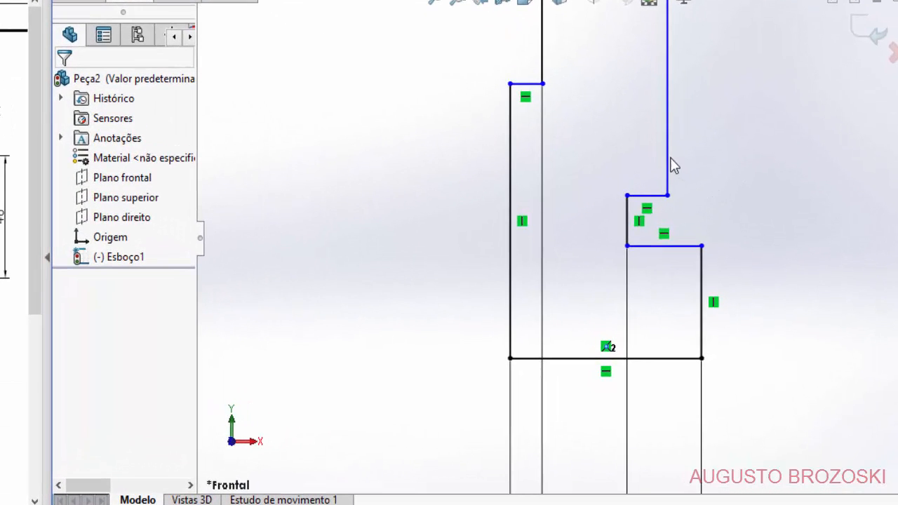
pyautogui.click(669, 168)
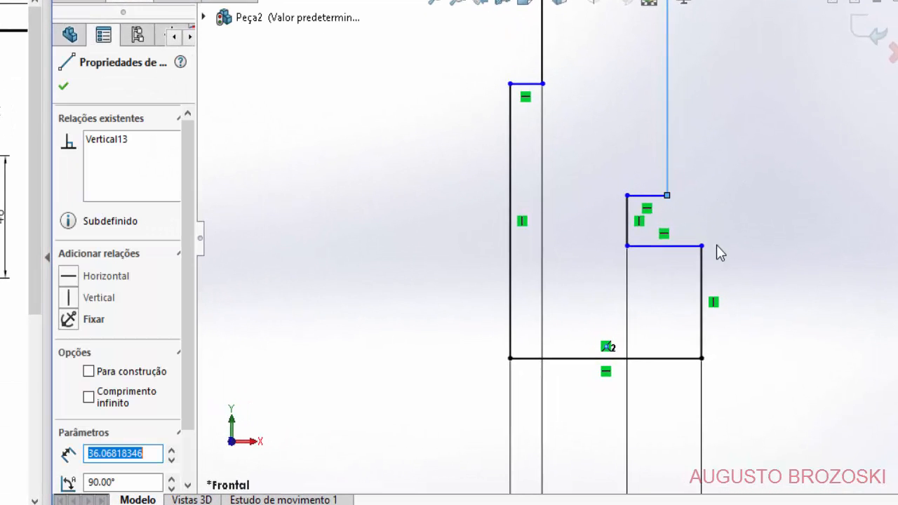
pyautogui.keyDown('ctrl'); pyautogui.click(702, 300); pyautogui.keyUp('ctrl')
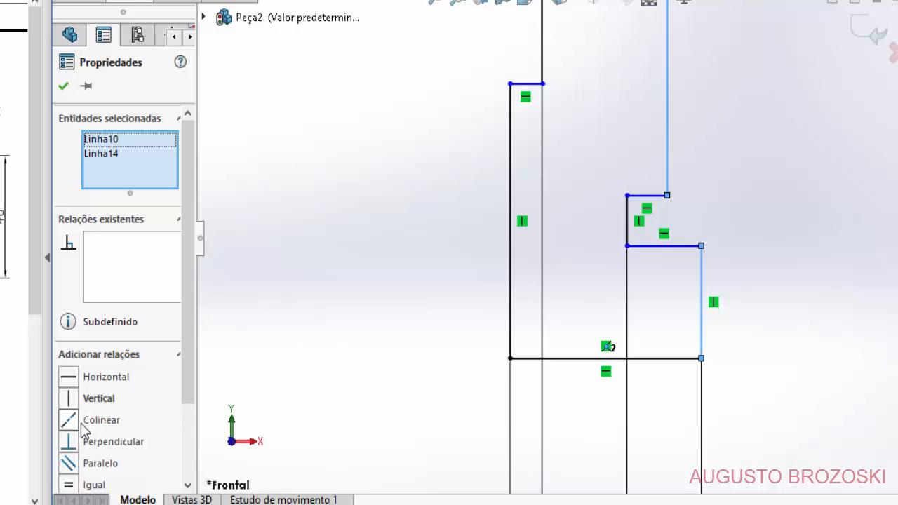
pyautogui.click(68, 423)
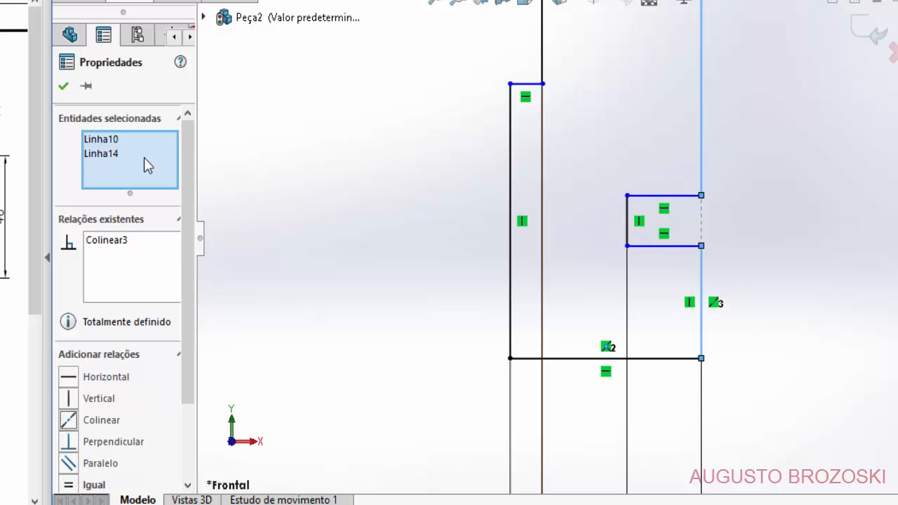
pyautogui.click(64, 85)
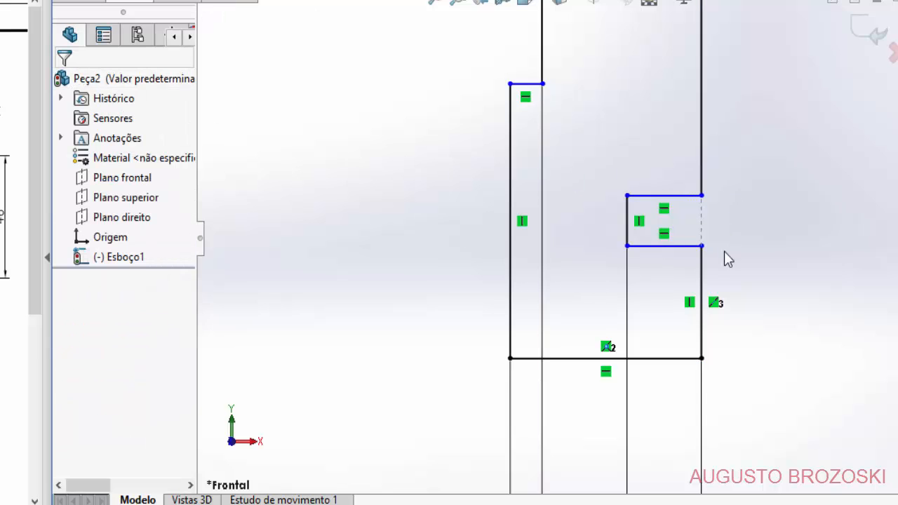
# - Dimension the outer wall's lowest segment, below the lower groove, and set its height to 5 mm
pyautogui.scroll(-1, 577, 287)
pyautogui.scroll(4, 578, 287)
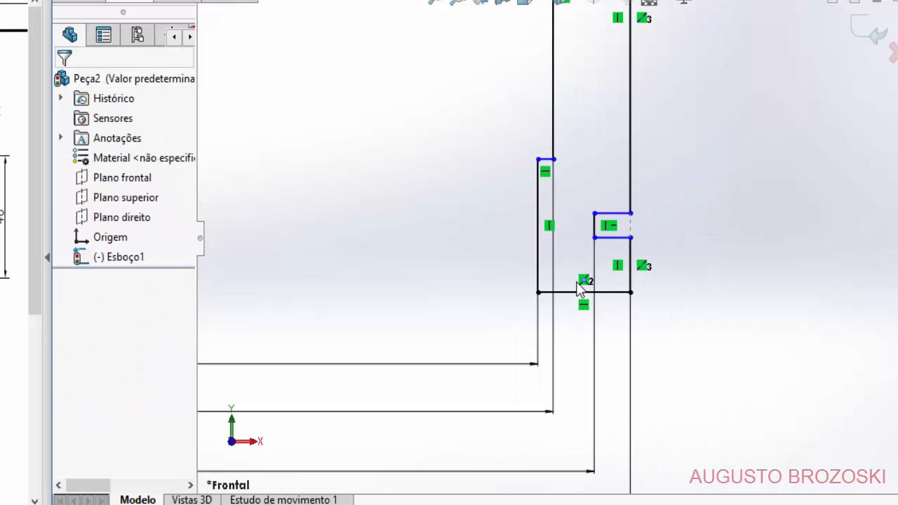
pyautogui.scroll(1, 575, 287)
pyautogui.keyDown('ctrl'); pyautogui.moveTo(443, 276); pyautogui.dragTo(565, 276, button='middle'); pyautogui.keyUp('ctrl')
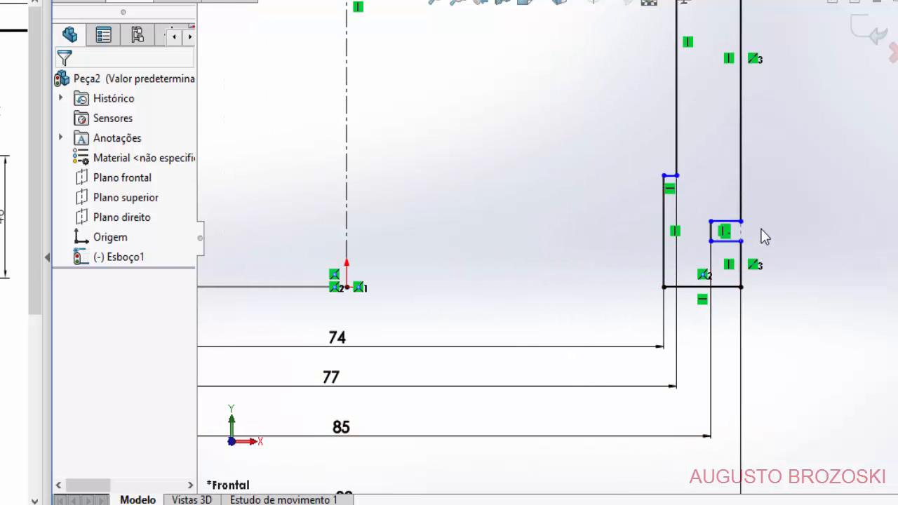
pyautogui.scroll(-4, 762, 231)
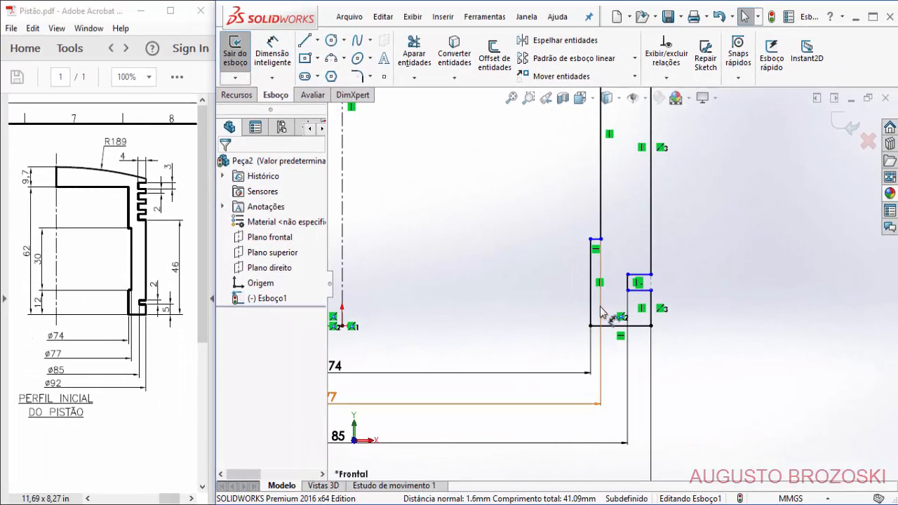
pyautogui.keyDown('ctrl'); pyautogui.moveTo(592, 241); pyautogui.dragTo(614, 309, button='middle'); pyautogui.keyUp('ctrl')
pyautogui.scroll(-4, 694, 376)
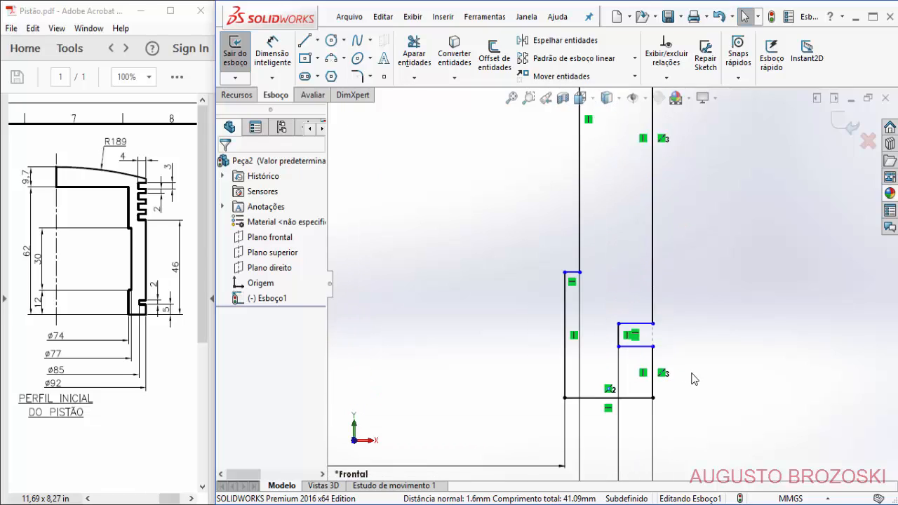
pyautogui.click(272, 53)
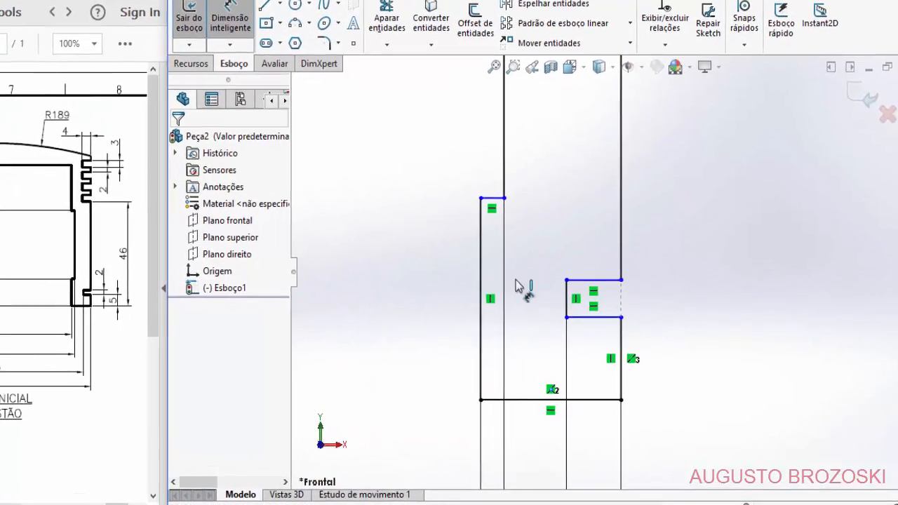
pyautogui.click(609, 338)
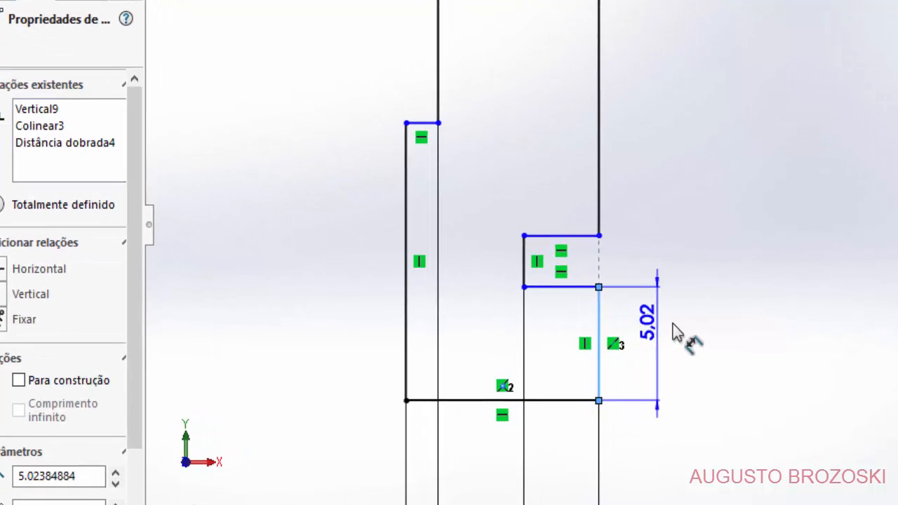
pyautogui.click(712, 356)
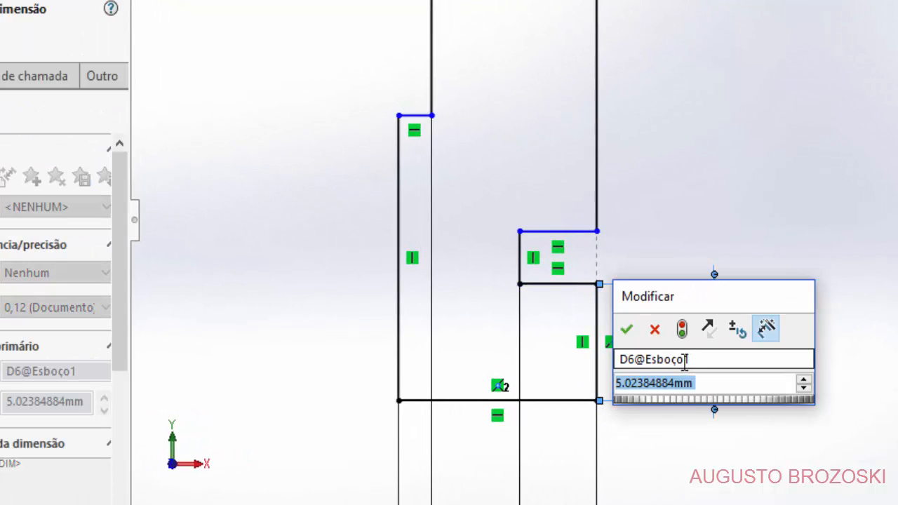
pyautogui.write('5')
pyautogui.press('Return')
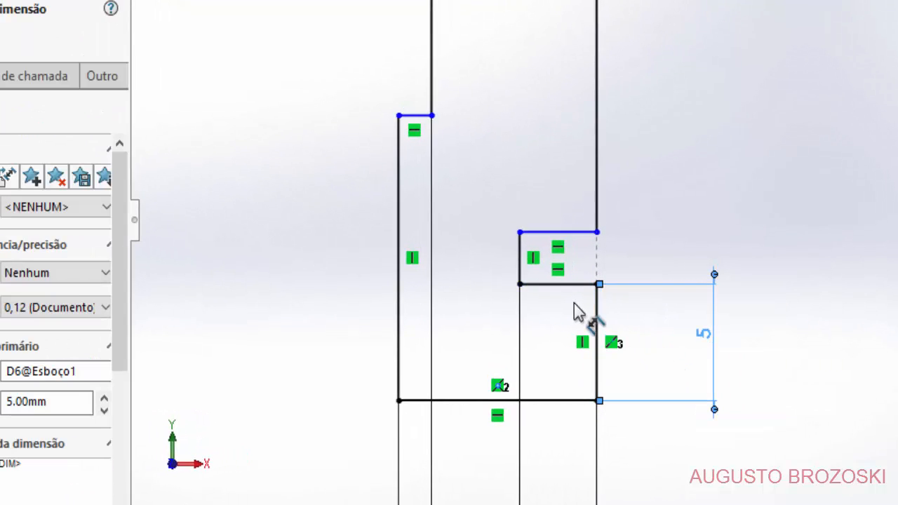
# - Dimension the lower groove's width between its two horizontal edges and set it to 2 mm
pyautogui.click(580, 284)
pyautogui.click(585, 233)
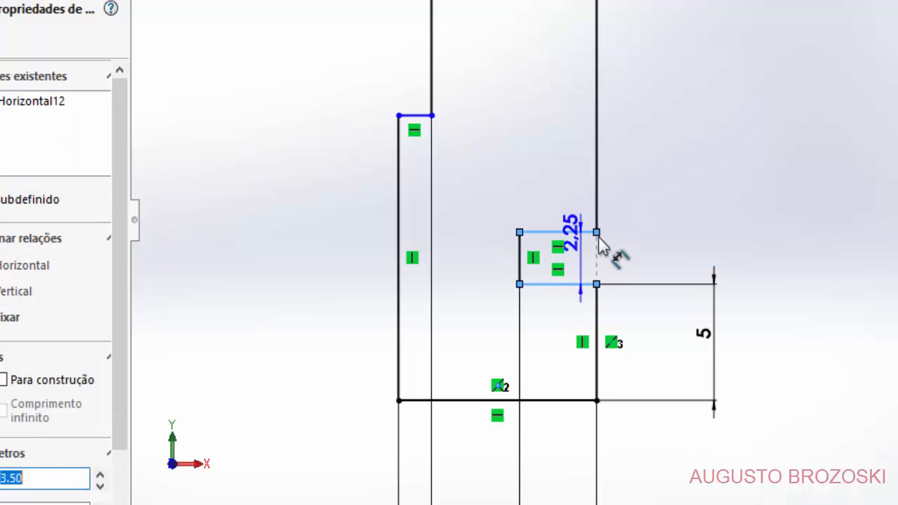
pyautogui.click(694, 258)
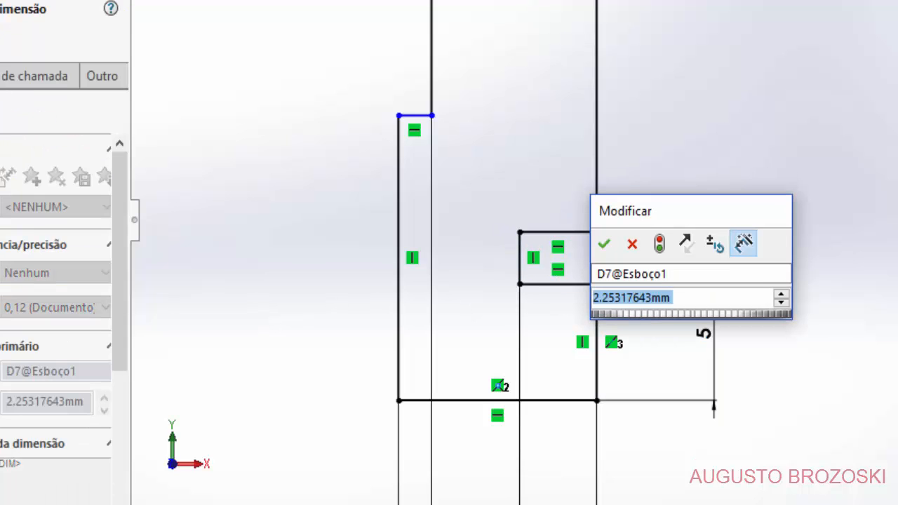
pyautogui.write('2')
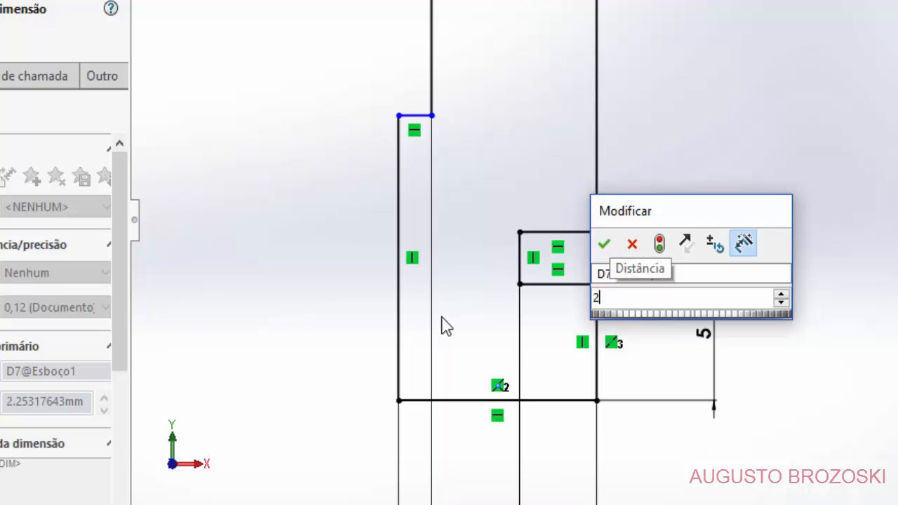
pyautogui.press('Return')
pyautogui.click(737, 365)
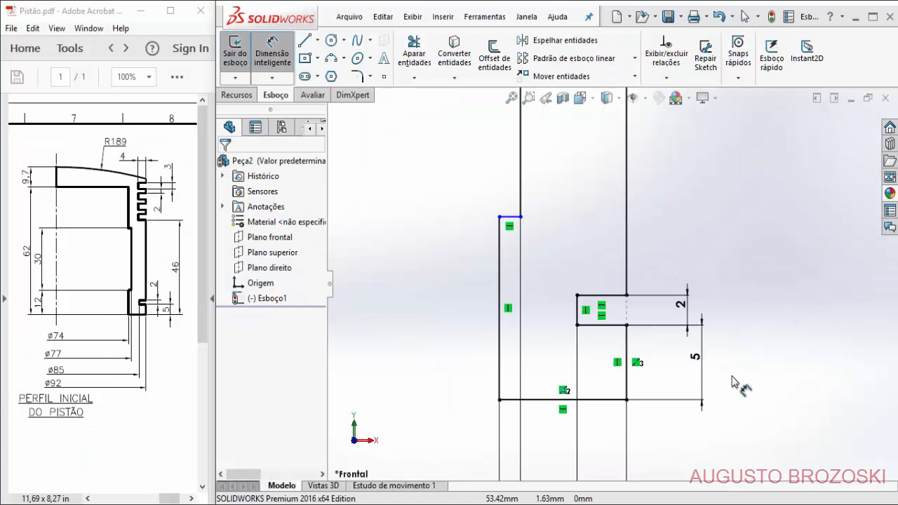
# - Dimension the height of the lower inner wall and set it to 12 mm
pyautogui.scroll(-2, 731, 382)
pyautogui.scroll(3, 731, 382)
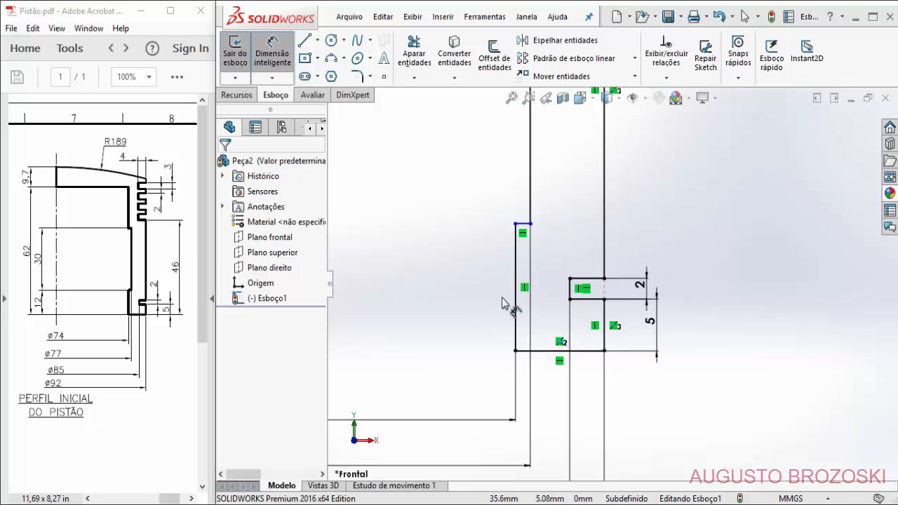
pyautogui.click(517, 316)
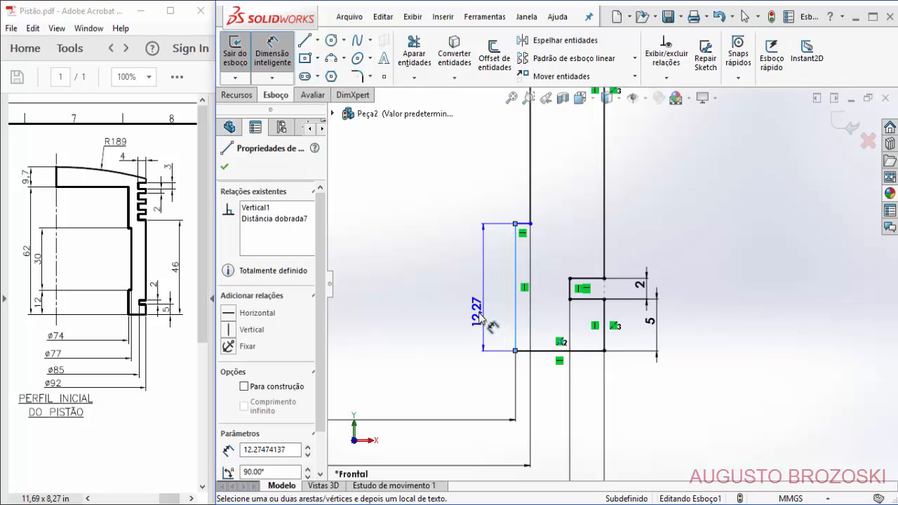
pyautogui.click(476, 322)
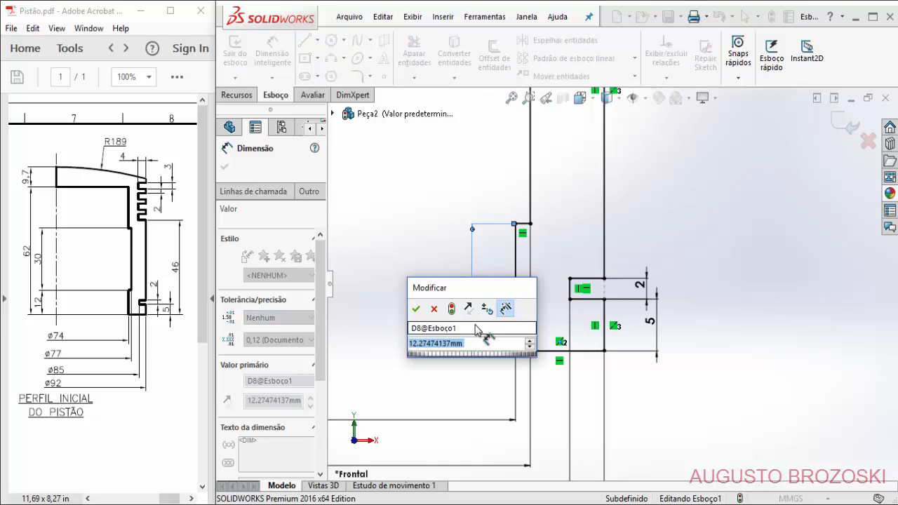
pyautogui.write('12')
pyautogui.press('Return')
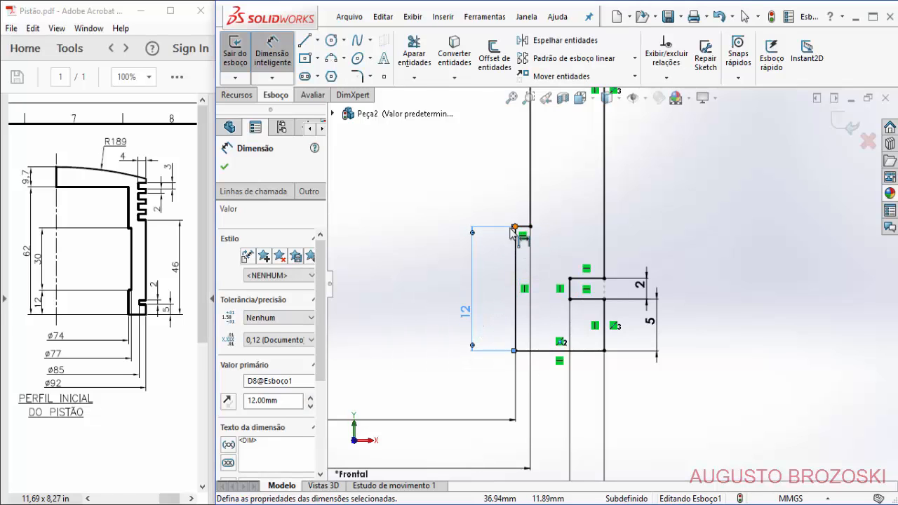
# - Dimension the vertical distance between the recessed inner wall's upper and lower steps and set it to 30 mm
pyautogui.scroll(5, 544, 256)
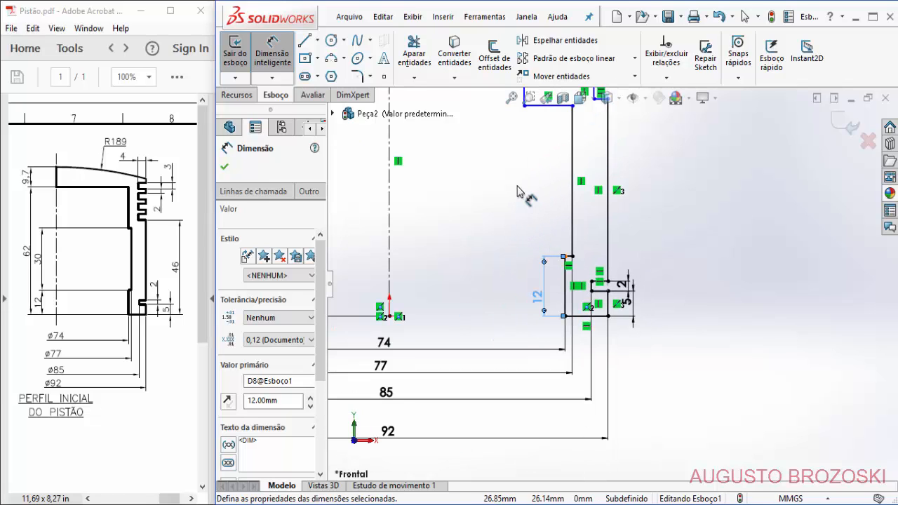
pyautogui.moveTo(519, 186)
pyautogui.keyDown('ctrl'); pyautogui.mouseDown(button='middle')
pyautogui.moveTo(567, 244)
pyautogui.moveTo(596, 292)
pyautogui.moveTo(587, 300)
pyautogui.mouseUp(button='middle'); pyautogui.keyUp('ctrl')
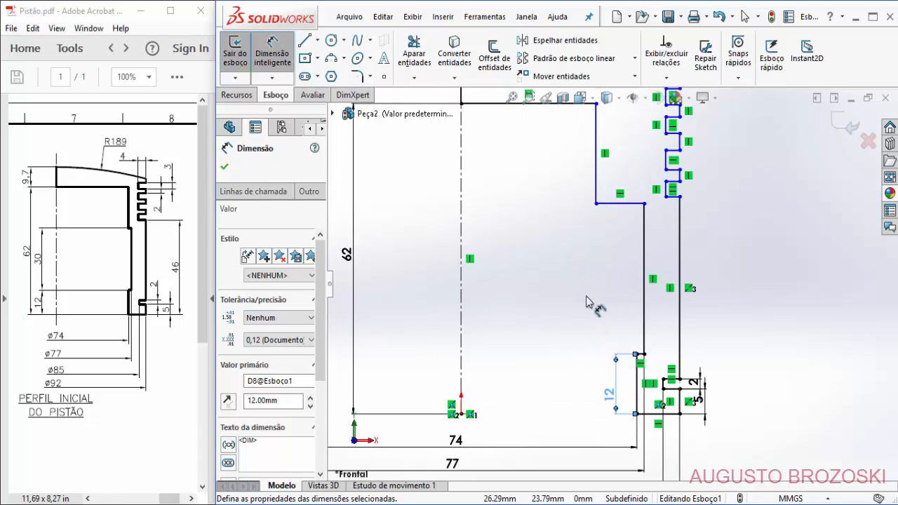
pyautogui.click(596, 204)
pyautogui.click(637, 355)
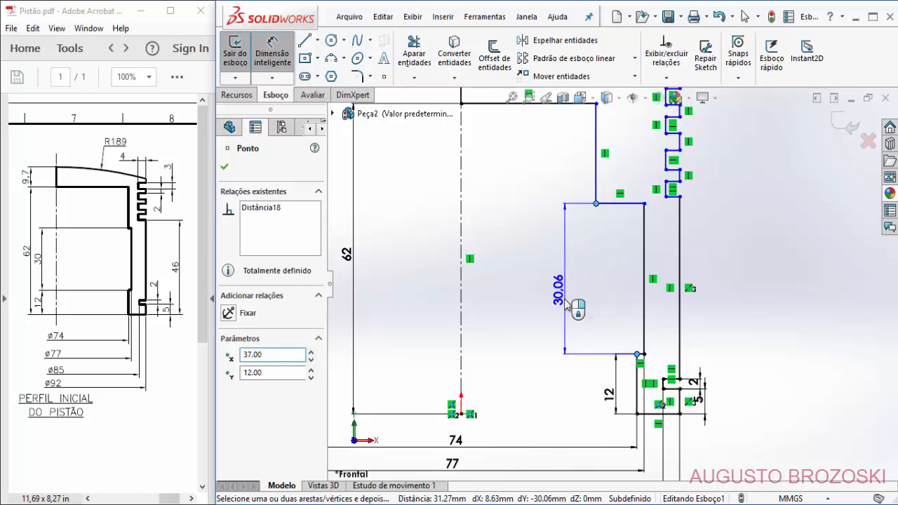
pyautogui.click(574, 302)
pyautogui.write('30')
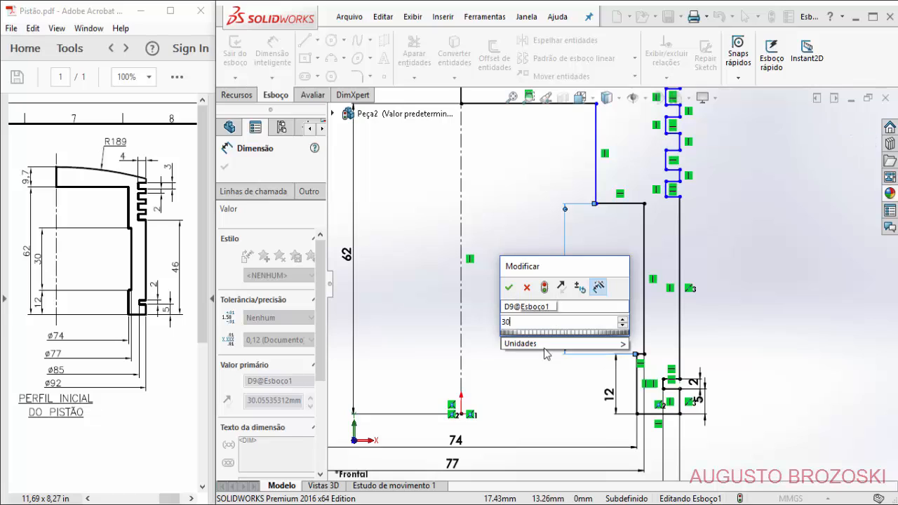
pyautogui.press('Return')
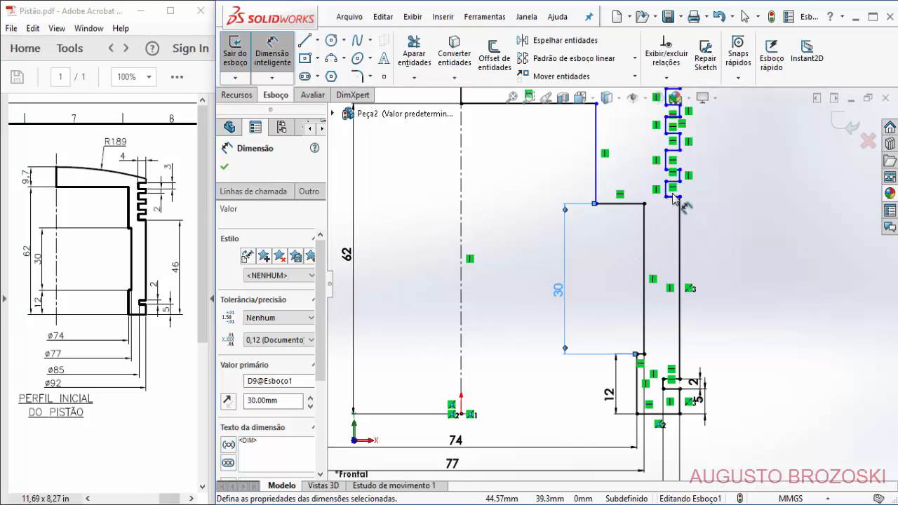
# - Add a collinear relation between the upper inner wall line and the lower inner wall line
pyautogui.press('Escape')
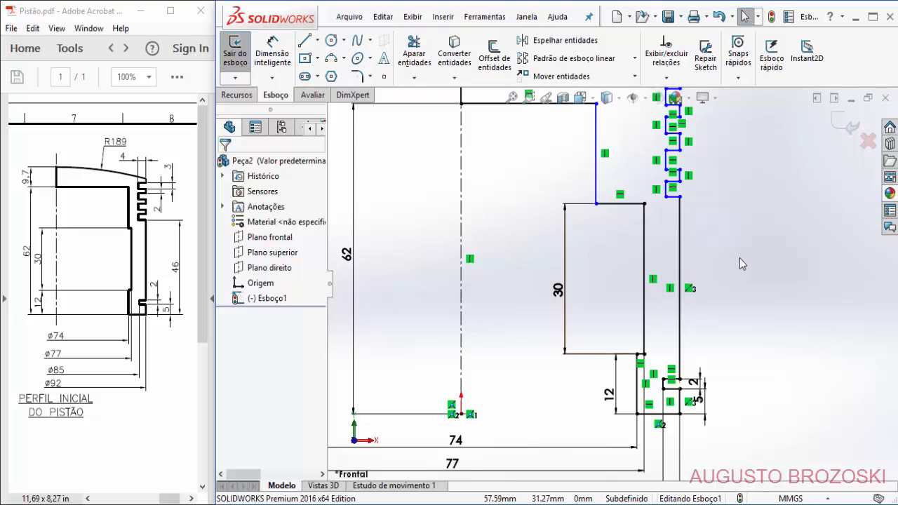
pyautogui.scroll(-1, 690, 229)
pyautogui.scroll(1, 630, 219)
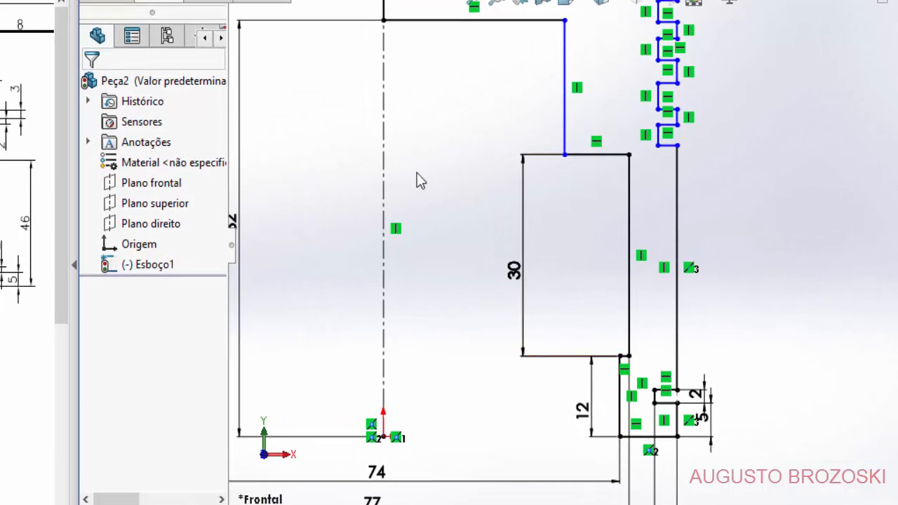
pyautogui.click(566, 145)
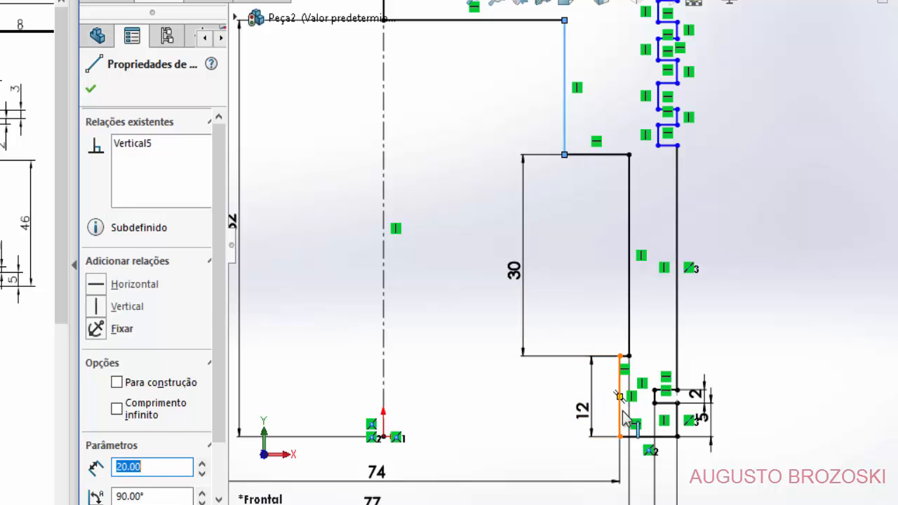
pyautogui.keyDown('ctrl'); pyautogui.click(620, 375); pyautogui.keyUp('ctrl')
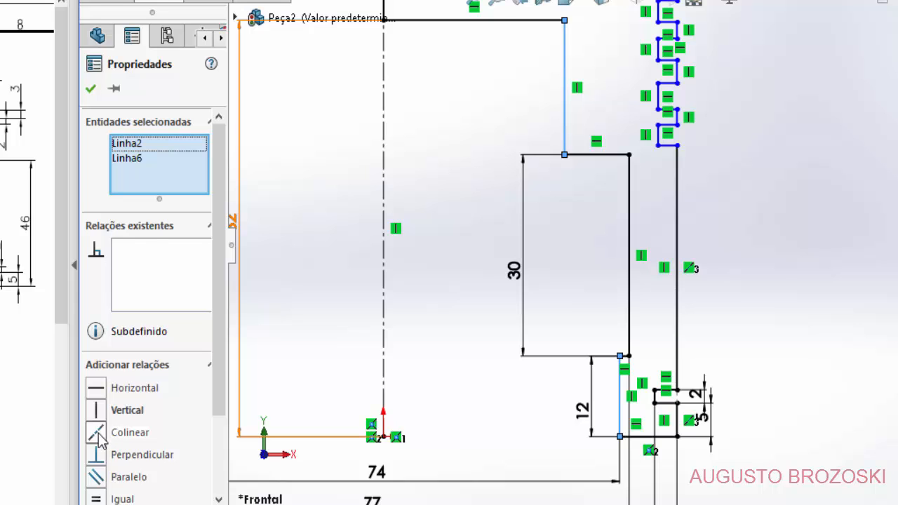
pyautogui.click(96, 433)
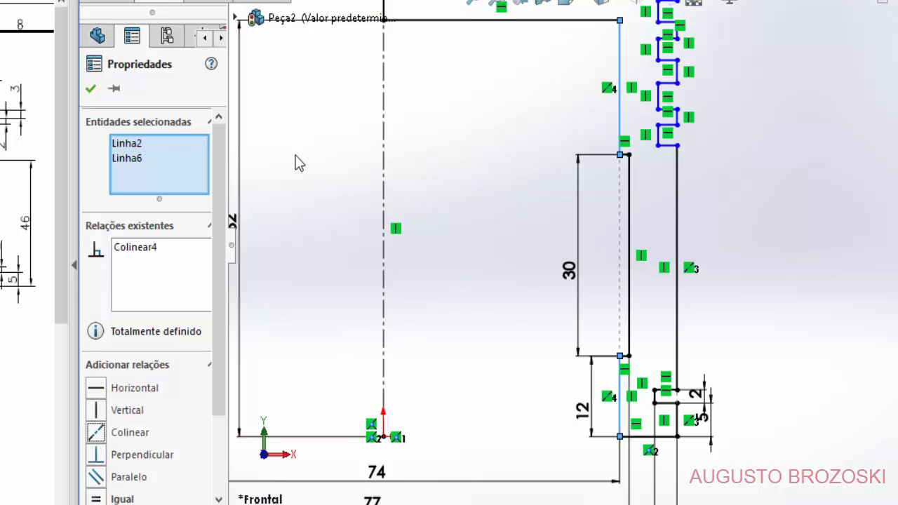
pyautogui.click(91, 89)
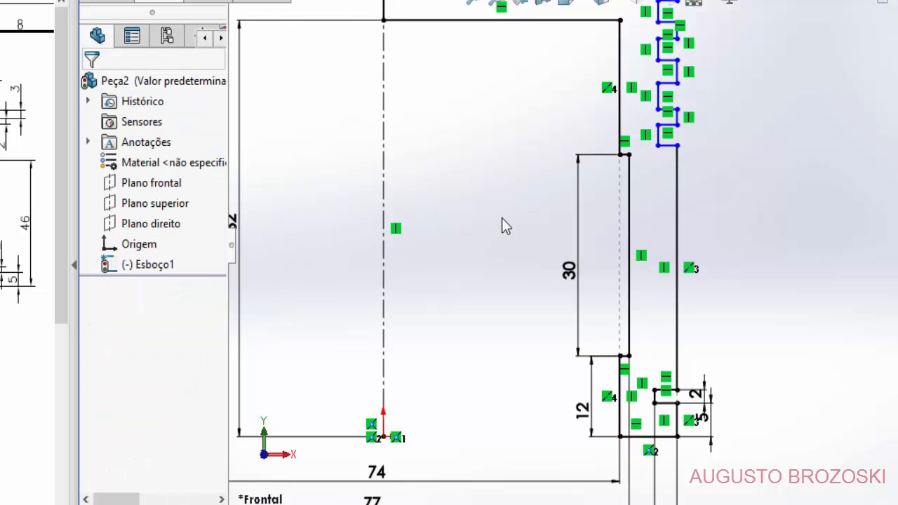
# - Dimension the width of the lowest groove in the upper ring group and set it to 3 mm
pyautogui.scroll(-3, 701, 135)
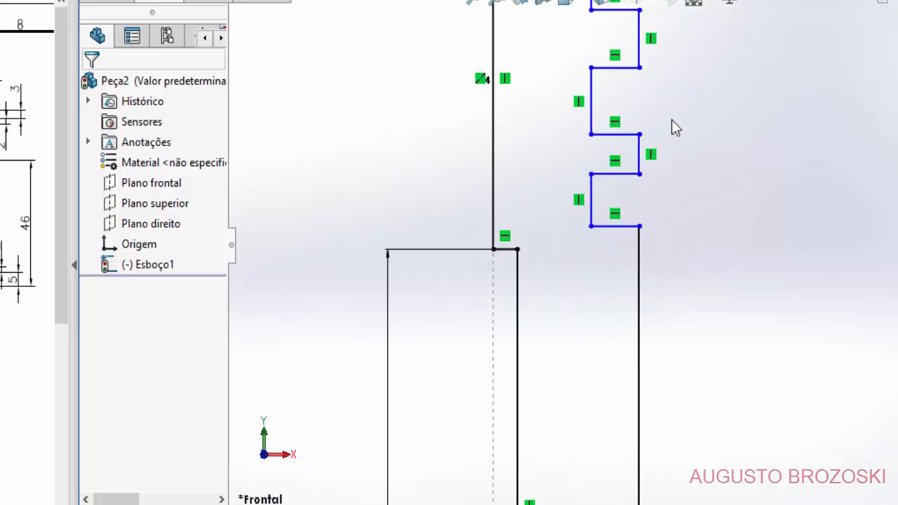
pyautogui.scroll(-2, 670, 134)
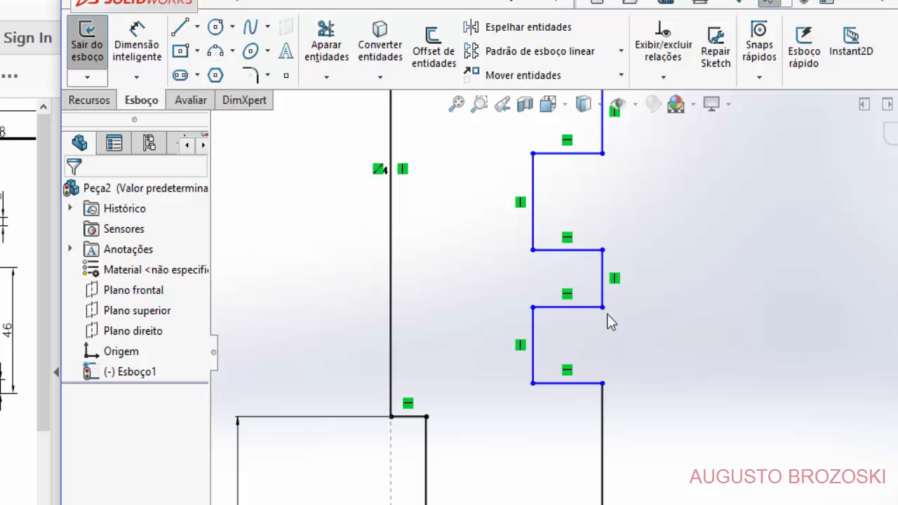
pyautogui.click(138, 42)
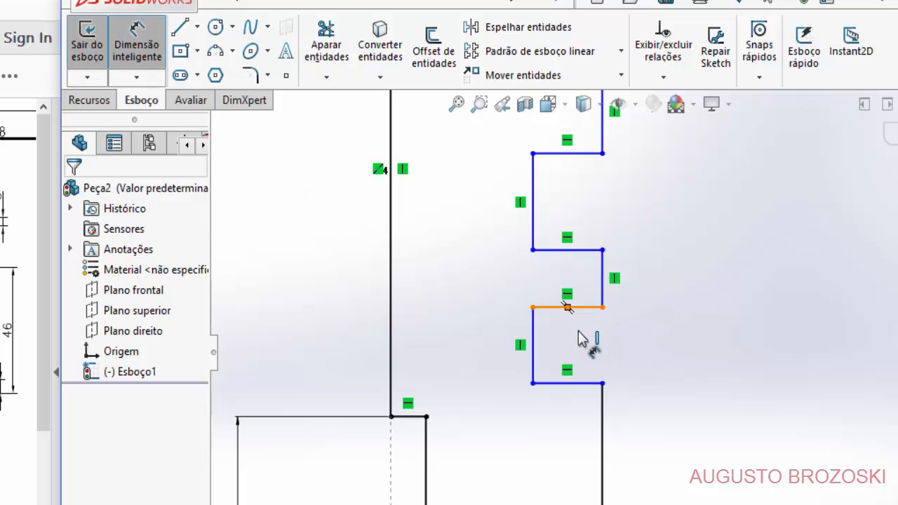
pyautogui.click(602, 383)
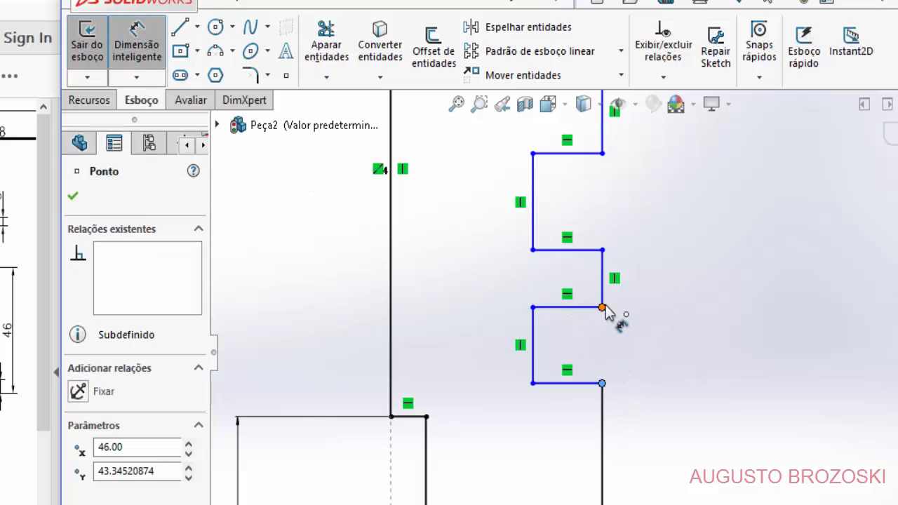
pyautogui.click(601, 307)
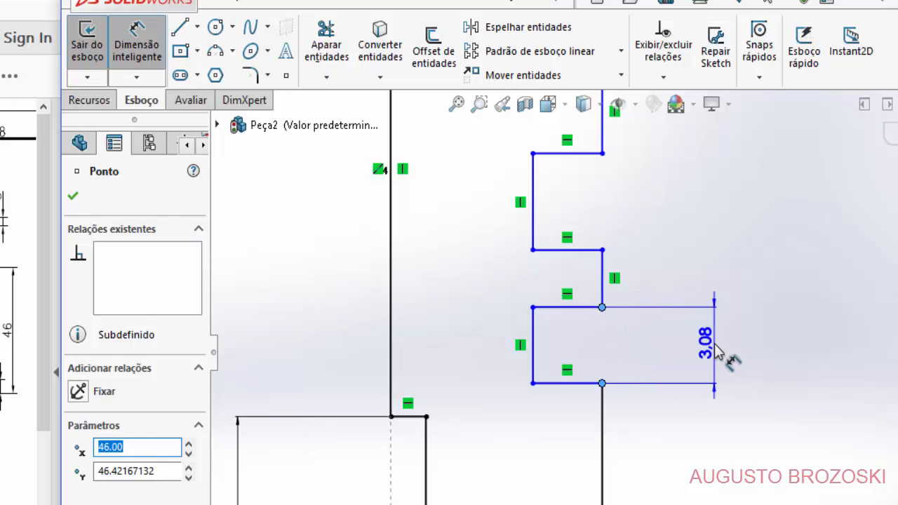
pyautogui.click(717, 347)
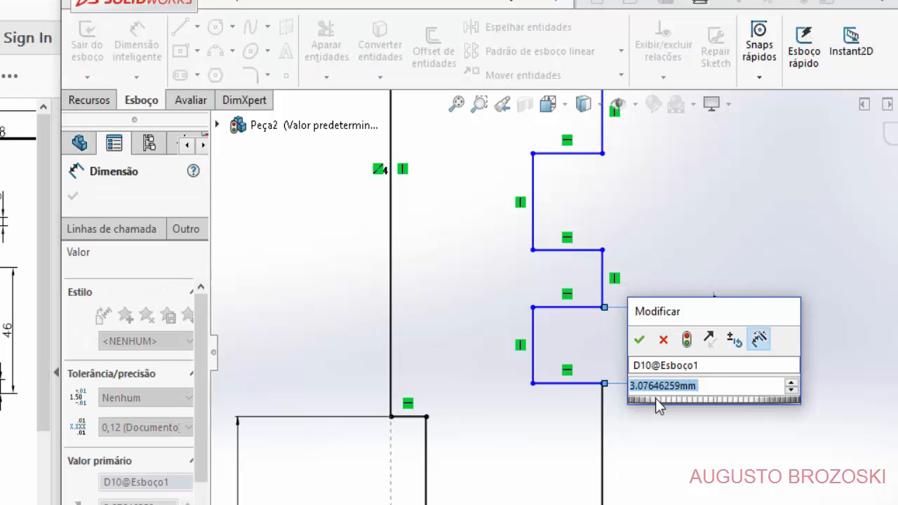
pyautogui.write('3')
pyautogui.press('Return')
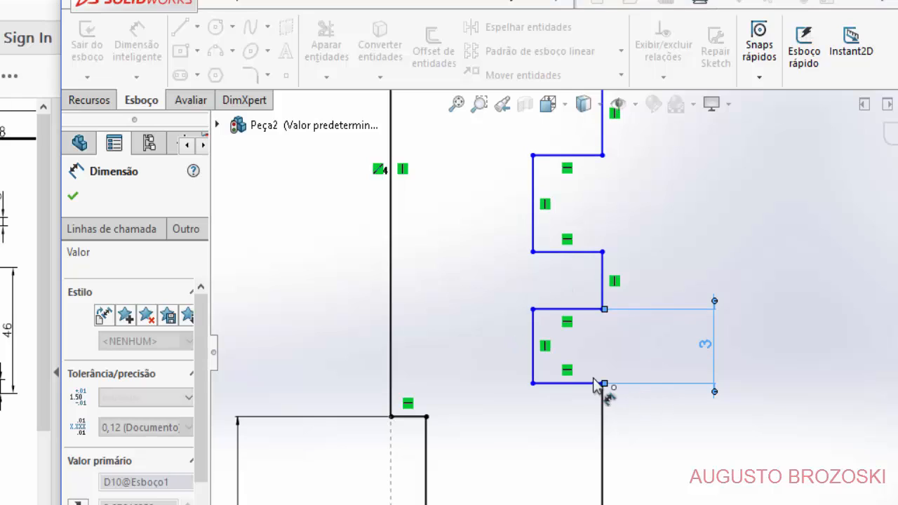
# - Dimension the short outer wall segment directly above the 3 mm groove and set its height to 2 mm
pyautogui.click(605, 279)
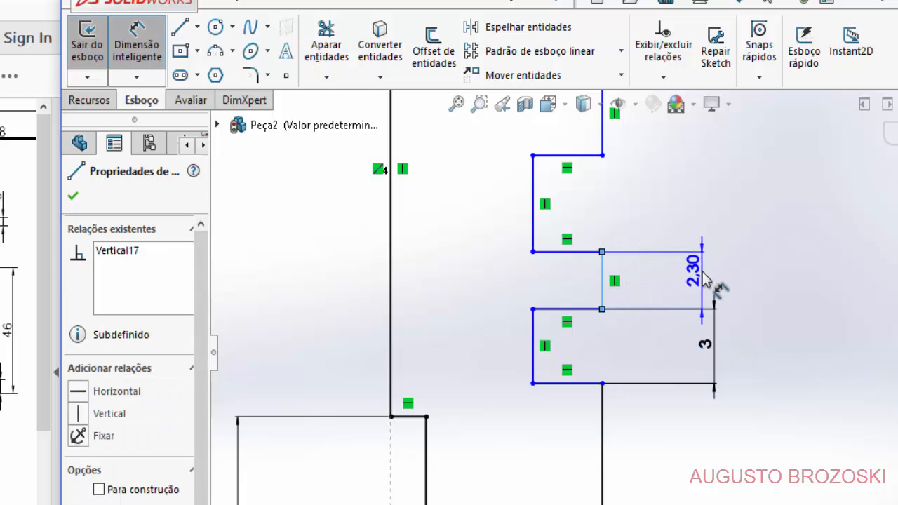
pyautogui.click(691, 289)
pyautogui.write('2')
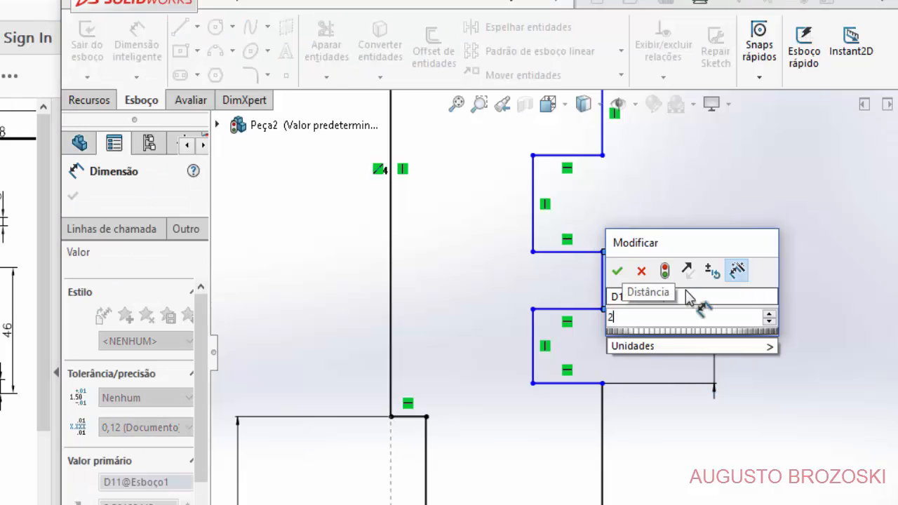
pyautogui.press('Return')
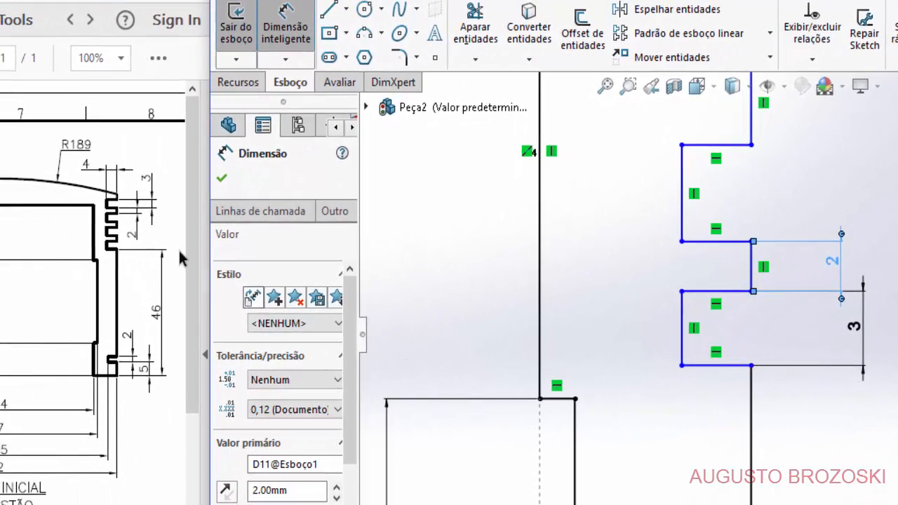
# - Dimension the depth of the 3 mm groove along its lower edge and set it to 4 mm
pyautogui.click(700, 372)
pyautogui.click(714, 468)
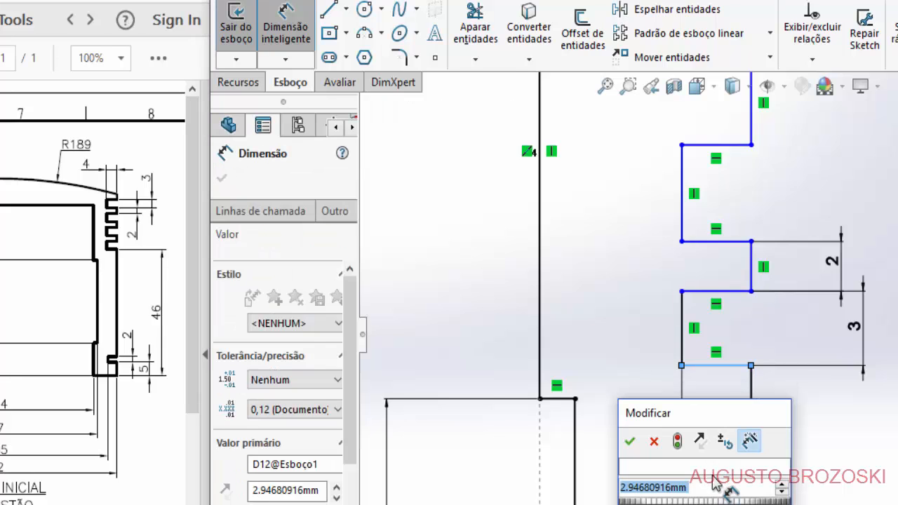
pyautogui.write('4')
pyautogui.press('Return')
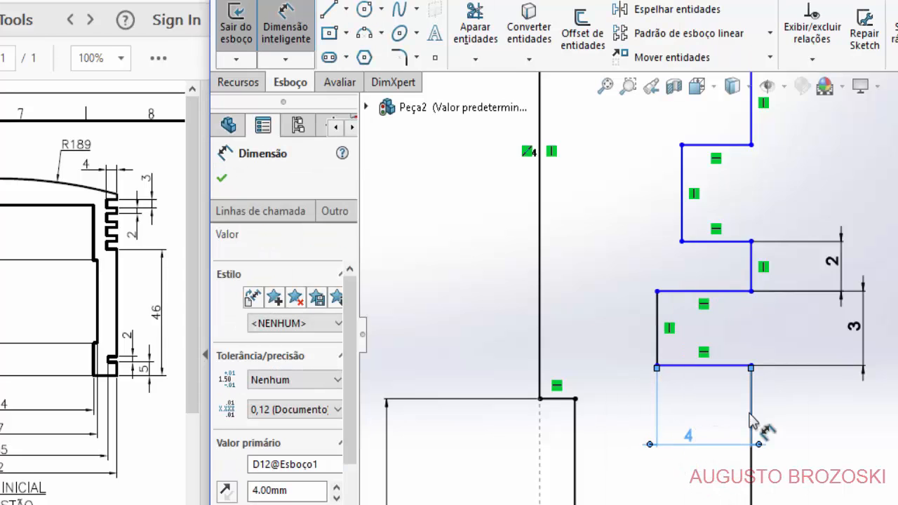
pyautogui.click(789, 429)
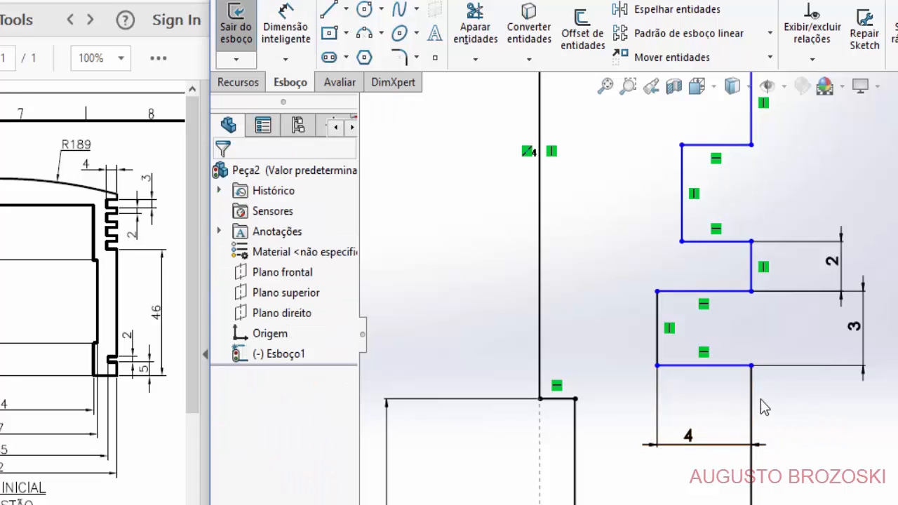
# - Dimension the vertical distance from the profile's bottom outer corner to the 3 mm groove's lower outer corner and set it to 46 mm
pyautogui.scroll(8, 757, 403)
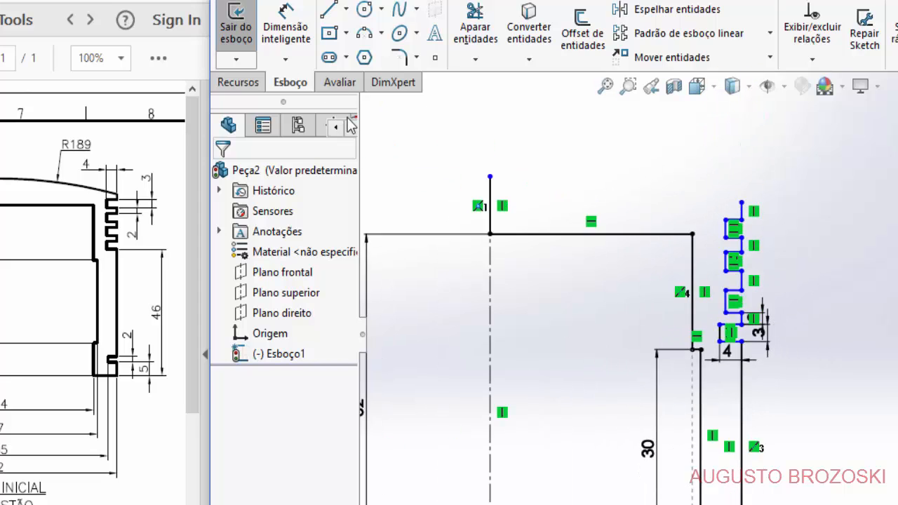
pyautogui.click(286, 28)
pyautogui.scroll(-3, 750, 361)
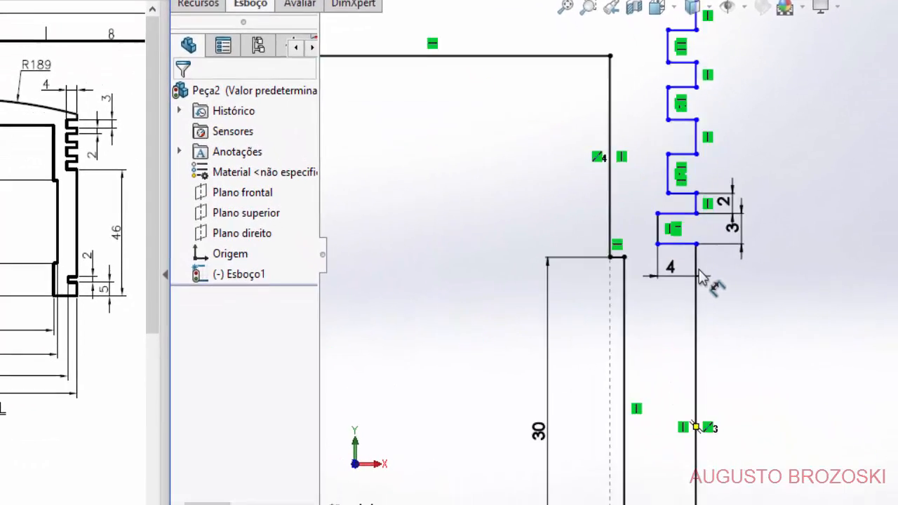
pyautogui.scroll(-2, 702, 276)
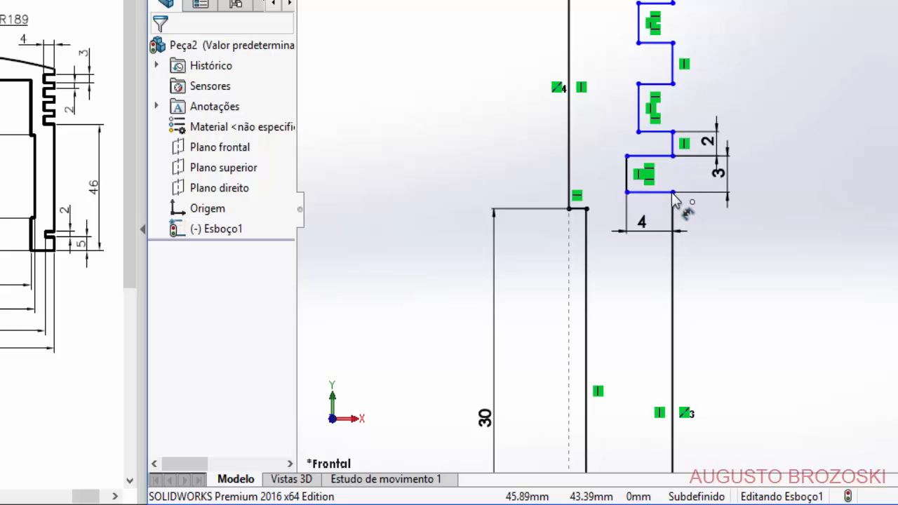
pyautogui.click(673, 195)
pyautogui.scroll(4, 690, 221)
pyautogui.scroll(2, 691, 337)
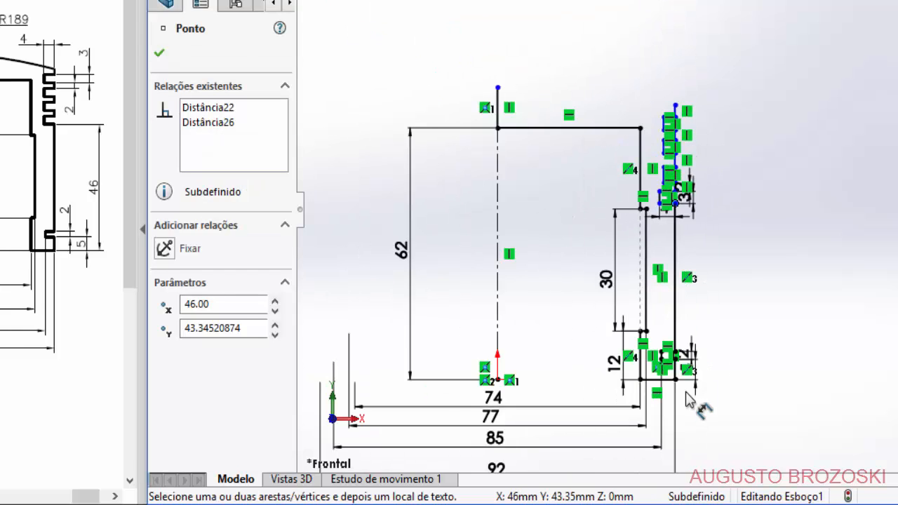
pyautogui.scroll(-5, 681, 372)
pyautogui.click(669, 328)
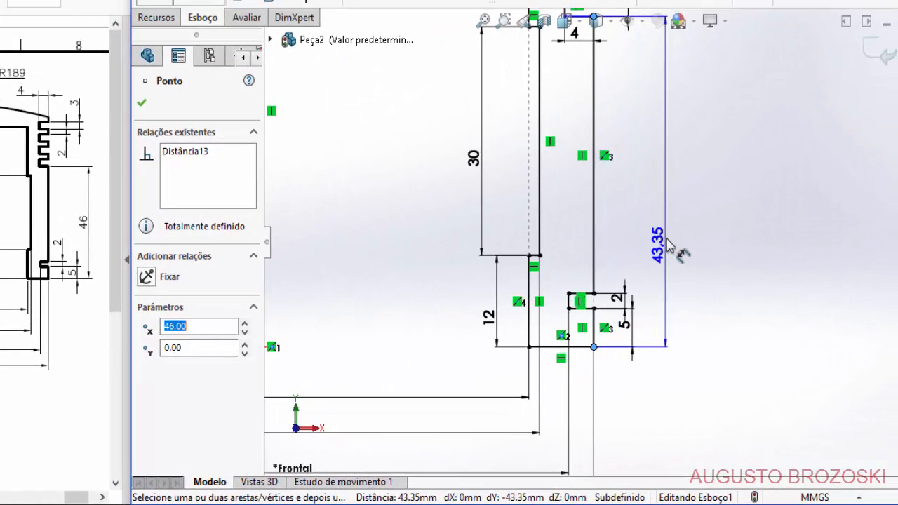
pyautogui.click(712, 182)
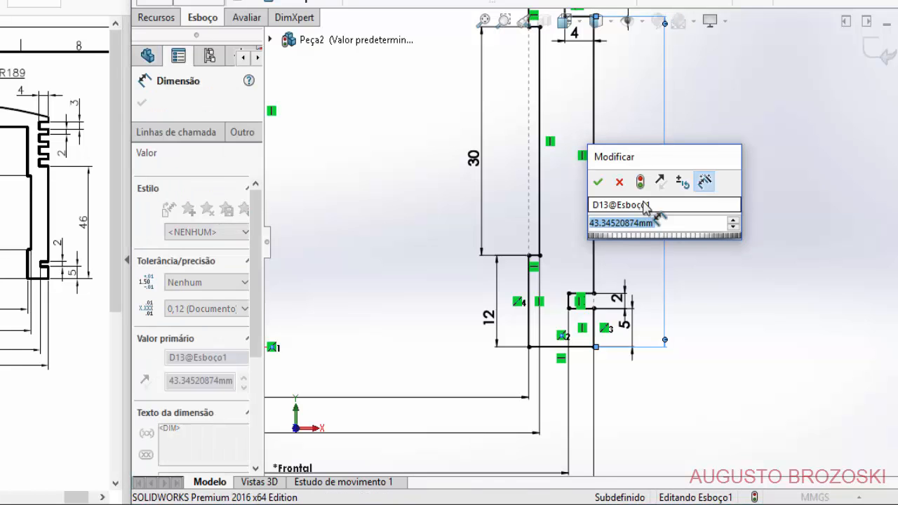
pyautogui.write('46')
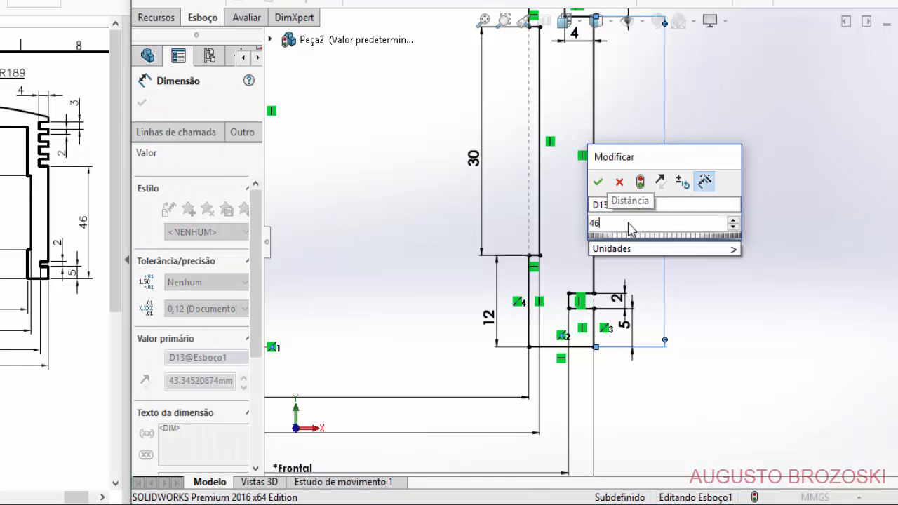
pyautogui.press('Return')
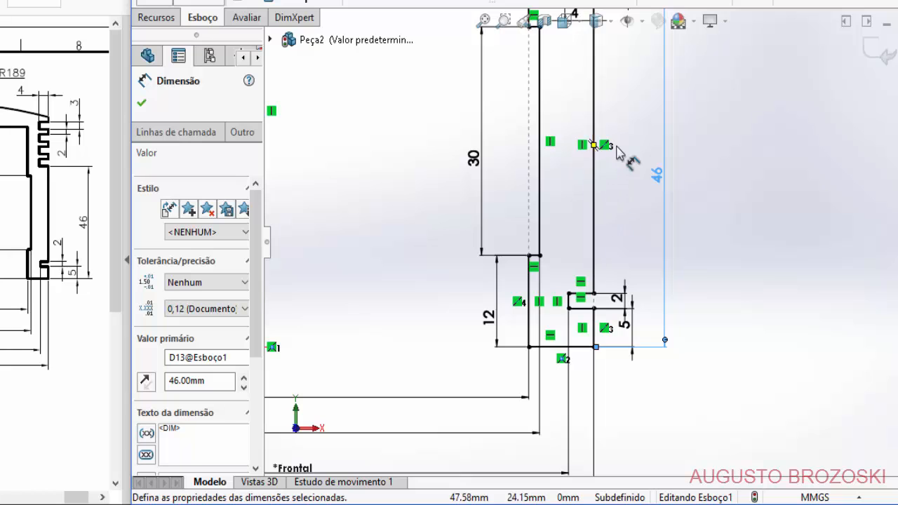
pyautogui.keyDown('ctrl'); pyautogui.moveTo(625, 114); pyautogui.dragTo(590, 402, button='middle'); pyautogui.keyUp('ctrl')
pyautogui.scroll(1, 595, 214)
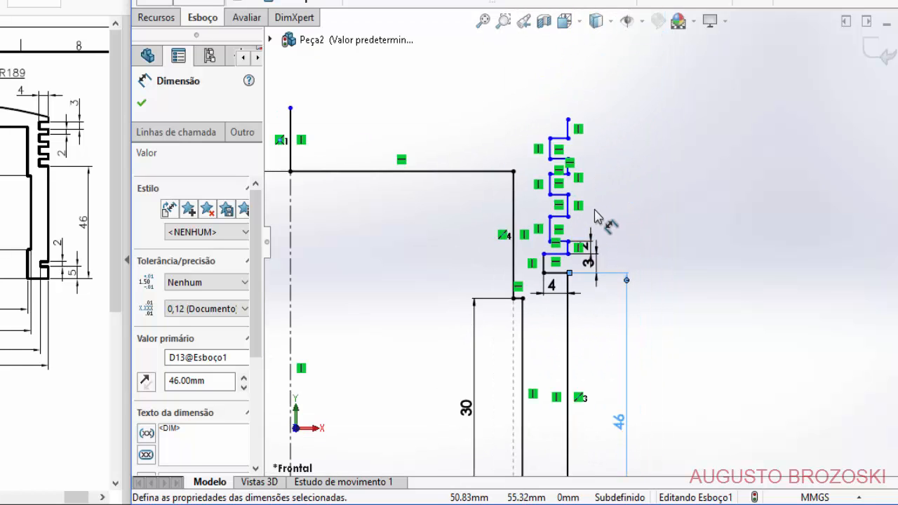
pyautogui.scroll(-4, 591, 217)
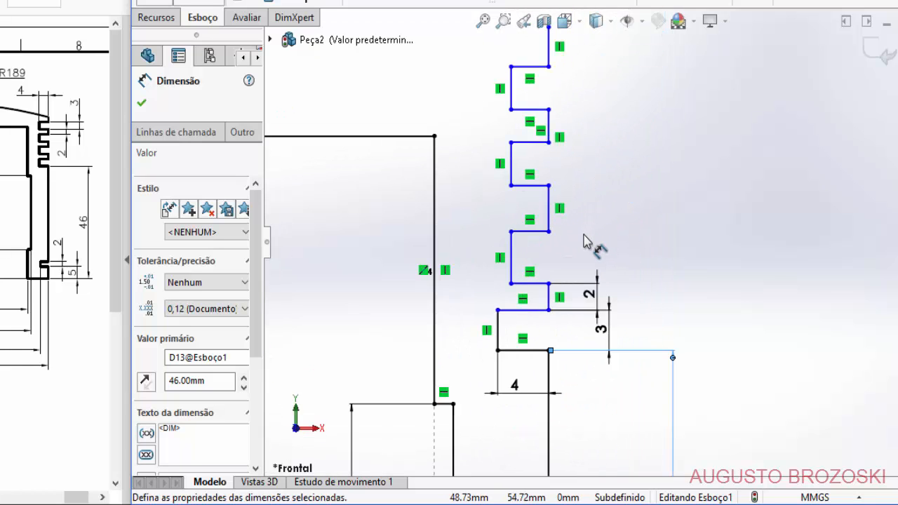
pyautogui.press('Escape')
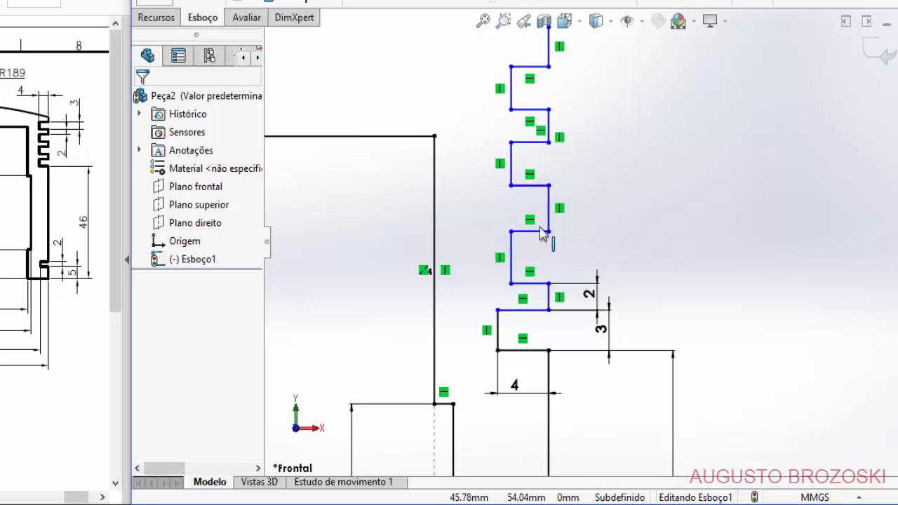
# - Hide the sketch relation symbols in the graphics area and turn their display back on
pyautogui.click(631, 23)
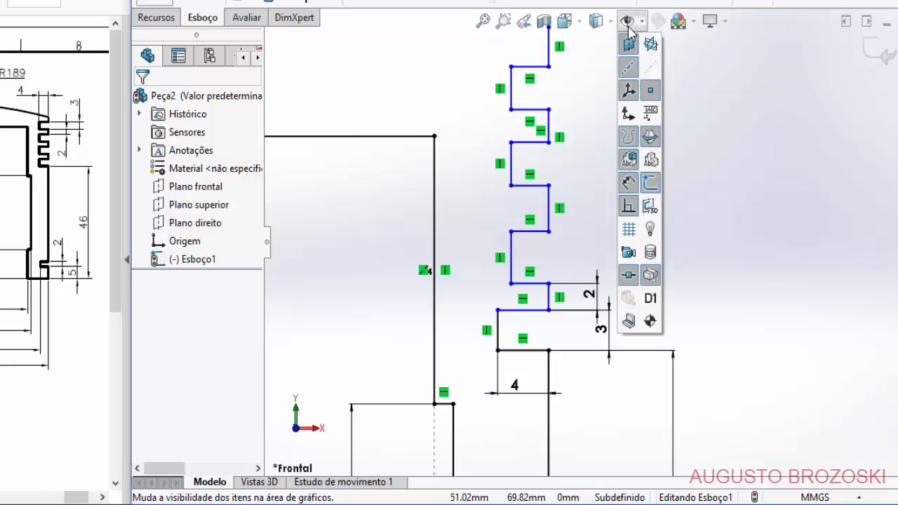
pyautogui.click(627, 208)
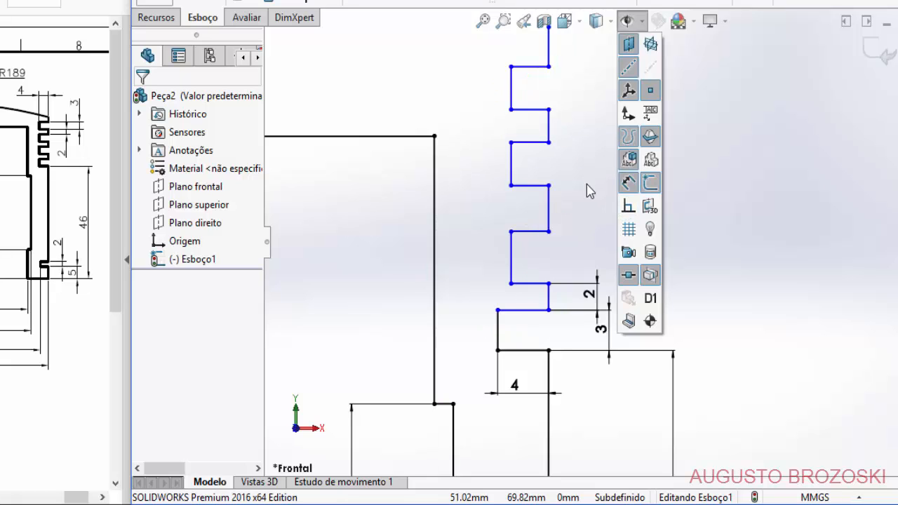
pyautogui.scroll(3, 581, 225)
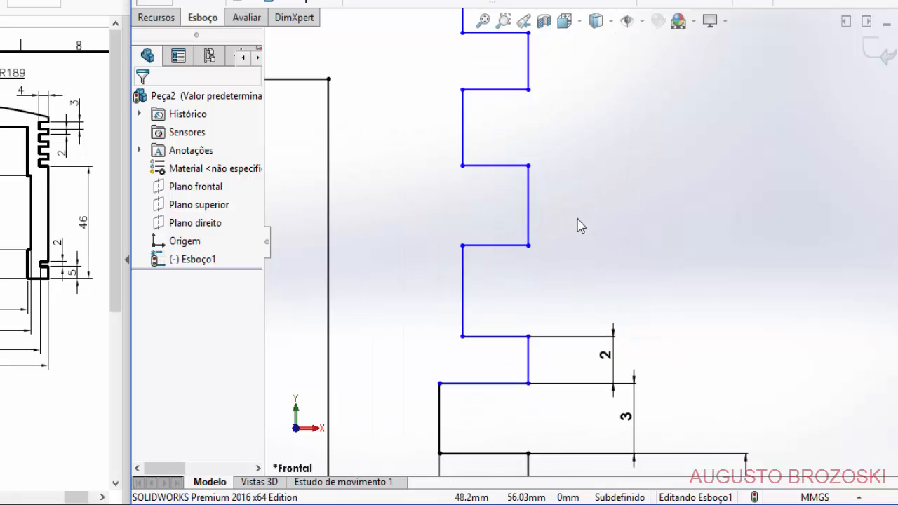
pyautogui.click(627, 21)
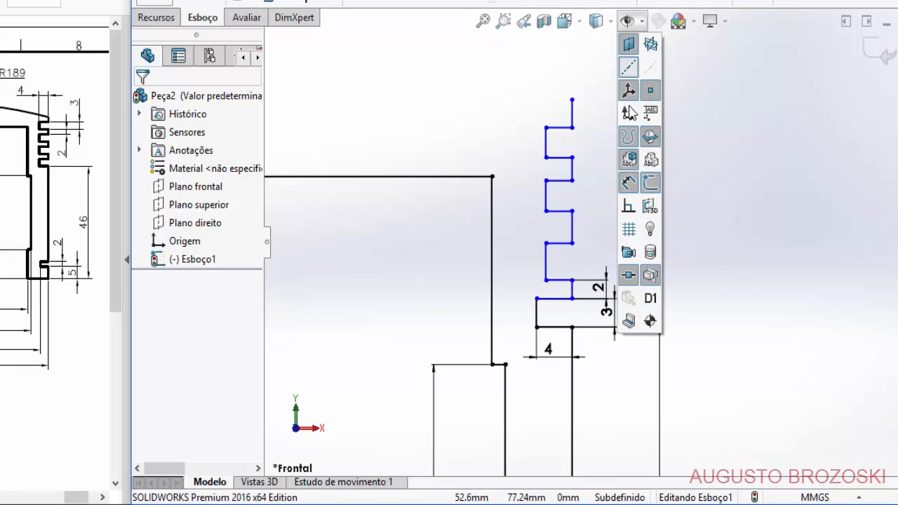
pyautogui.click(627, 206)
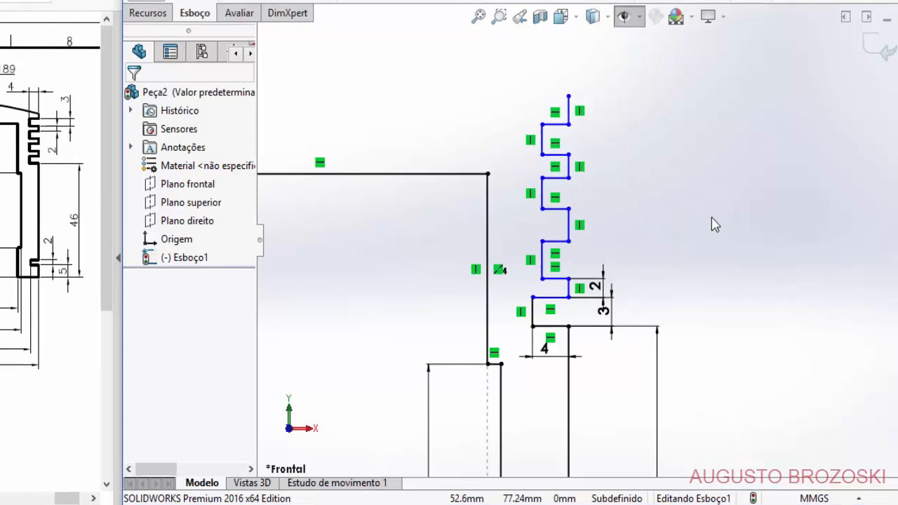
# - Make the 2 mm outer wall segment above the lowest groove collinear with the long outer wall below that groove
pyautogui.scroll(-5, 538, 293)
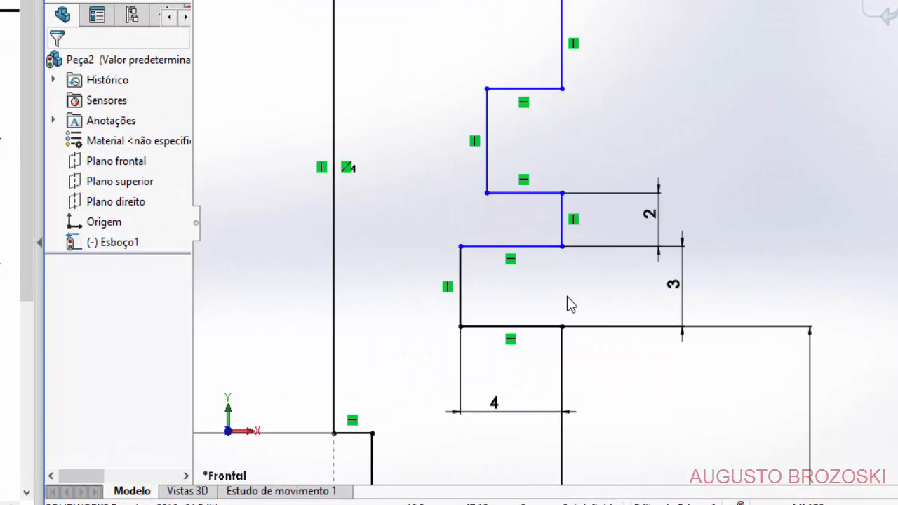
pyautogui.scroll(-1, 566, 304)
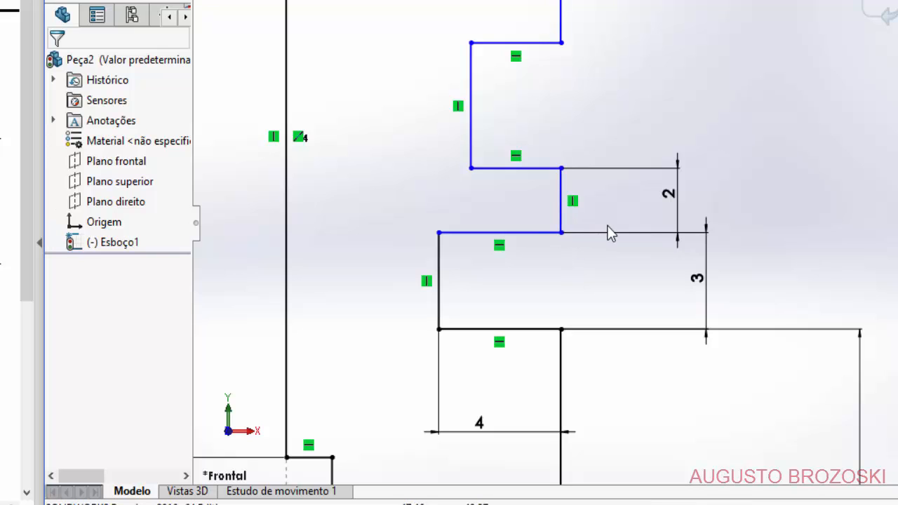
pyautogui.click(561, 223)
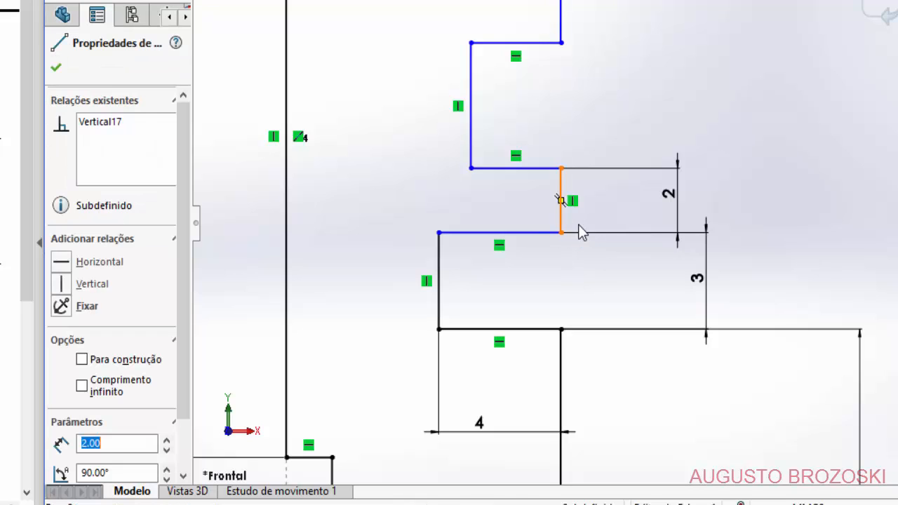
pyautogui.keyDown('ctrl'); pyautogui.click(565, 357); pyautogui.keyUp('ctrl')
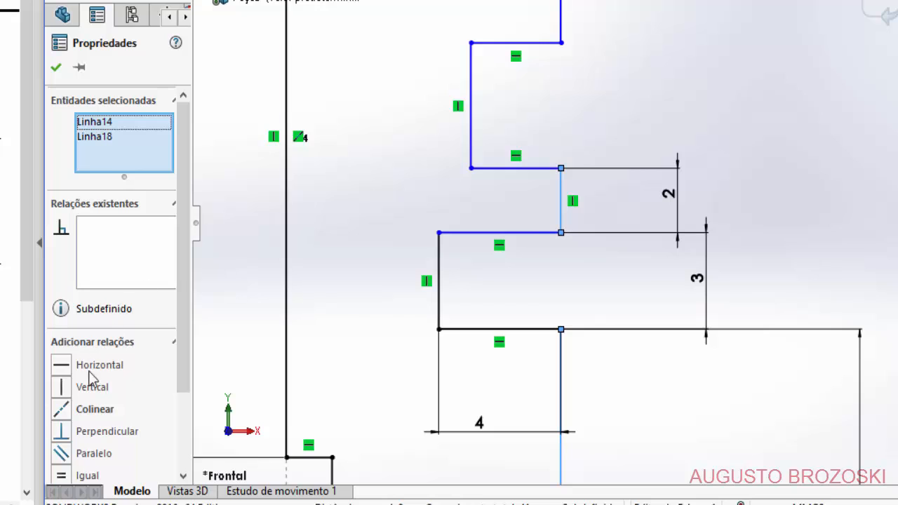
pyautogui.click(61, 410)
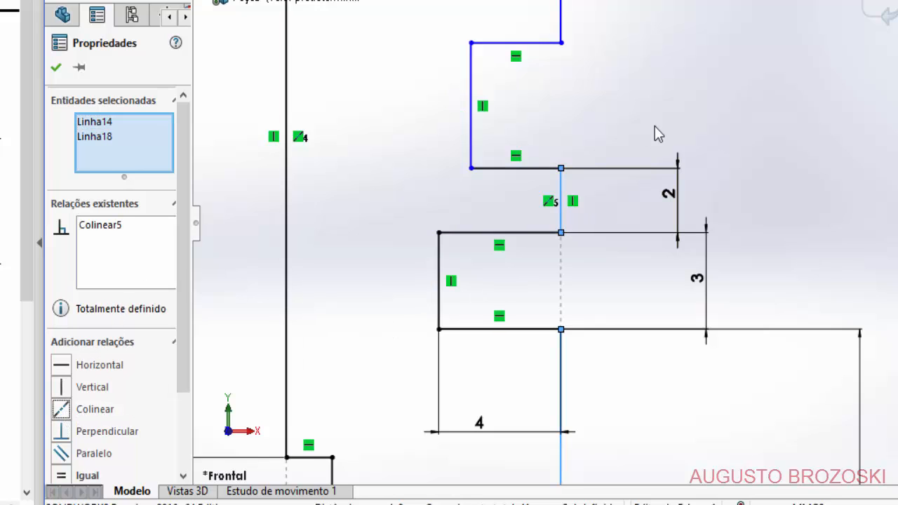
pyautogui.click(678, 116)
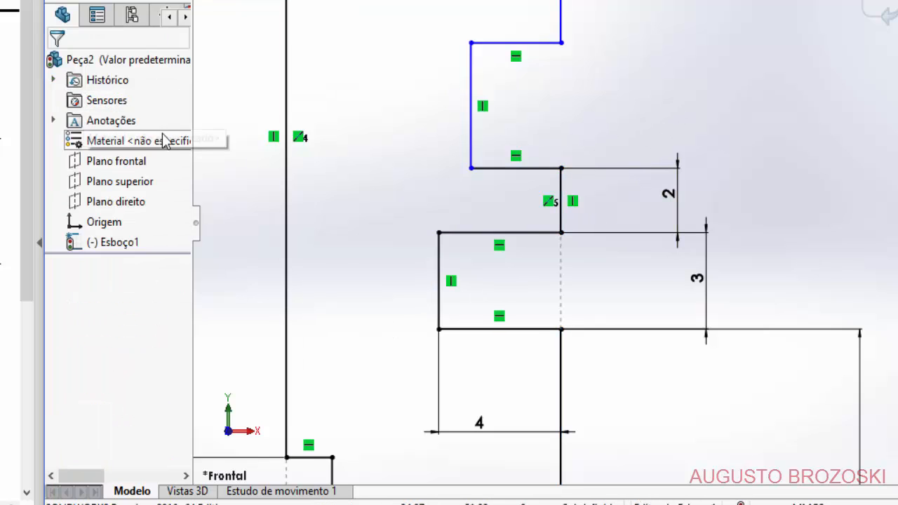
# - Make the outer wall segment above the second groove equal in length to the 2 mm outer wall segment
pyautogui.scroll(5, 581, 156)
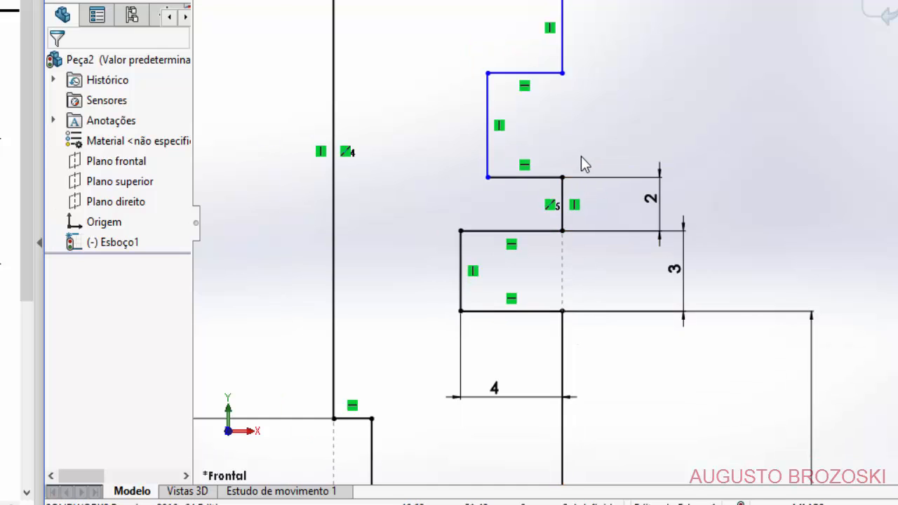
pyautogui.scroll(3, 578, 143)
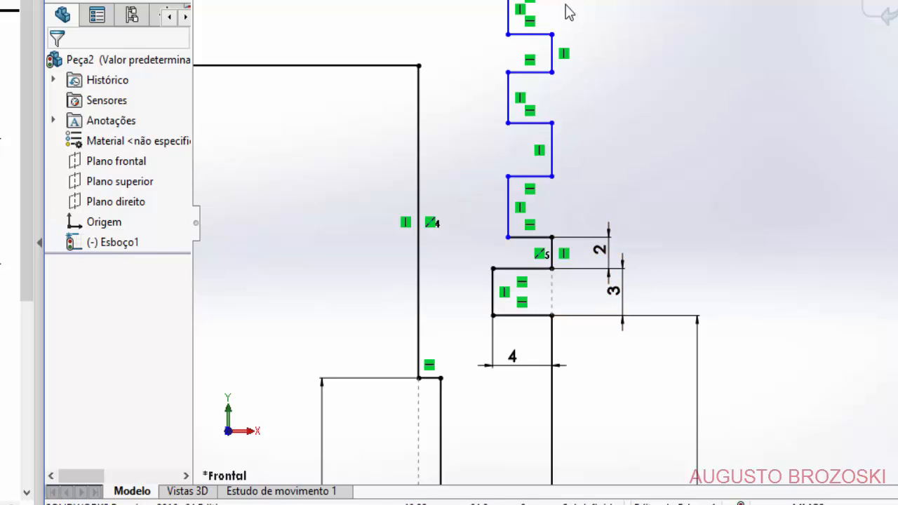
pyautogui.scroll(-2, 559, 221)
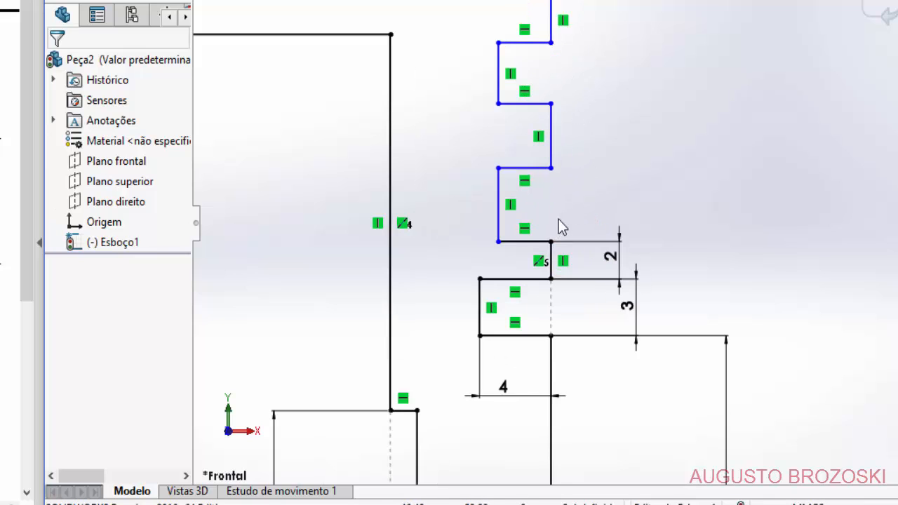
pyautogui.click(552, 157)
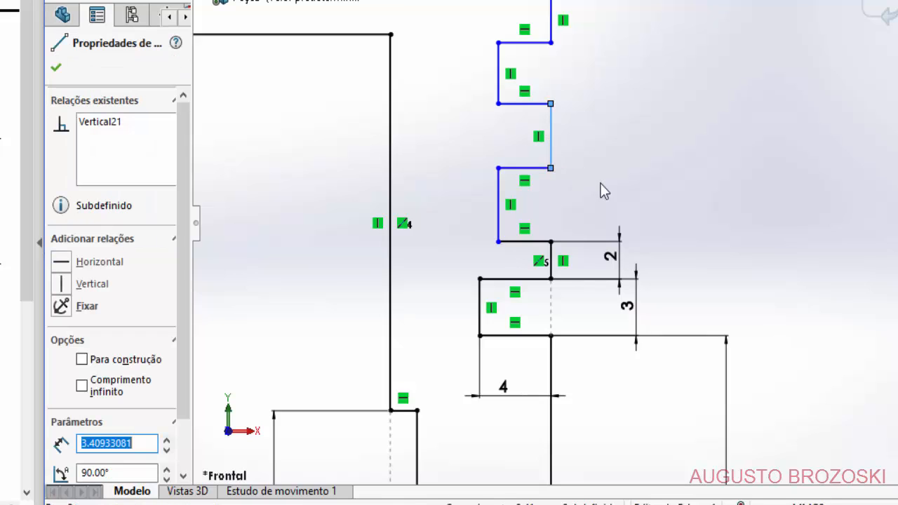
pyautogui.keyDown('ctrl'); pyautogui.click(549, 271); pyautogui.keyUp('ctrl')
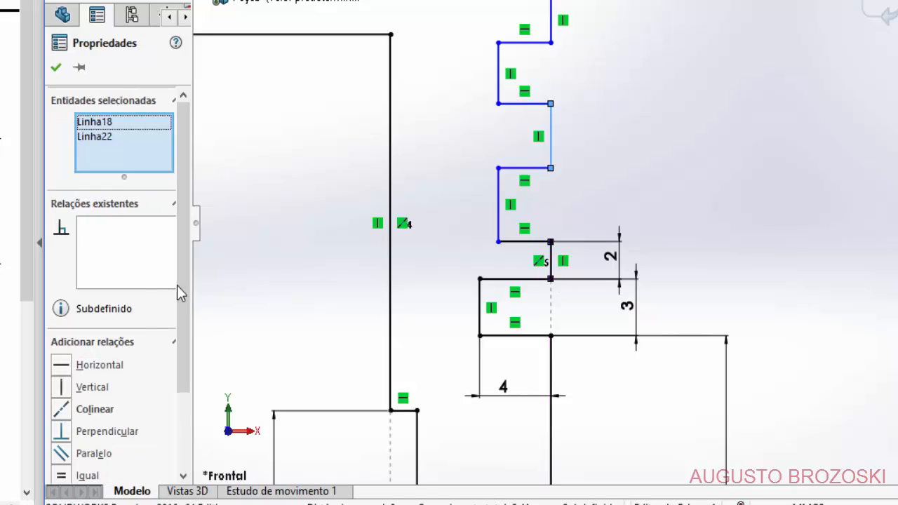
pyautogui.scroll(-3, 60, 465)
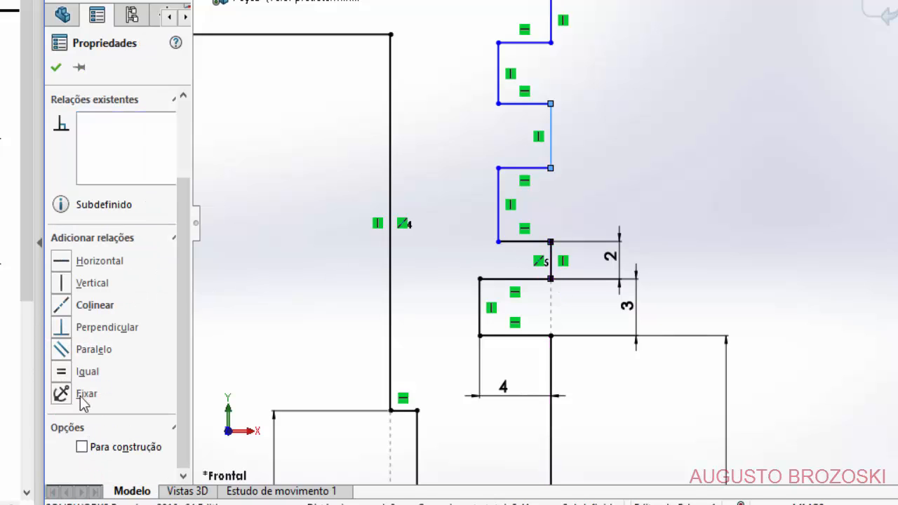
pyautogui.click(61, 372)
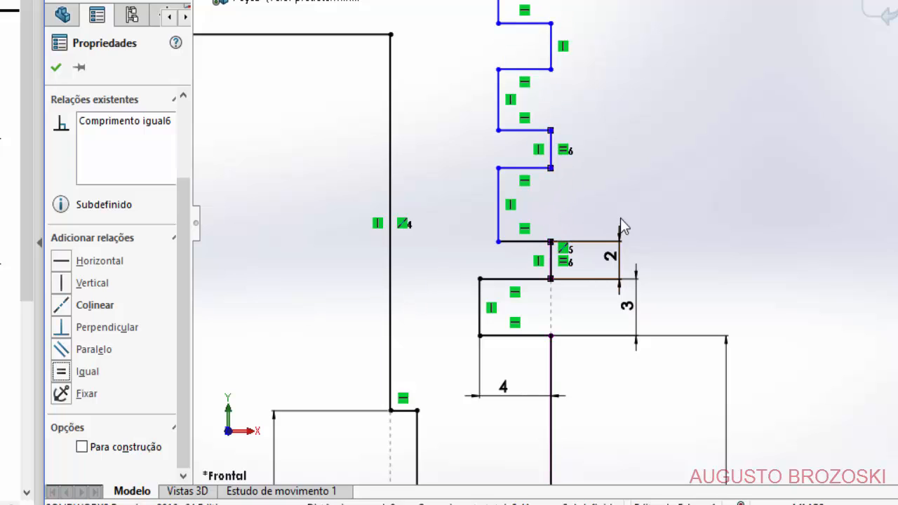
pyautogui.click(626, 199)
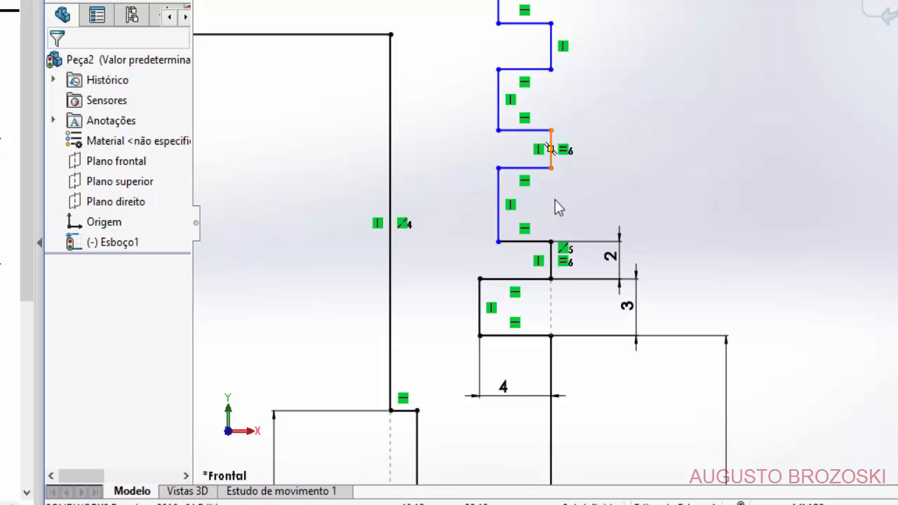
# - Make the outer wall segment above the second groove collinear with the 2 mm outer wall segment
pyautogui.click(553, 163)
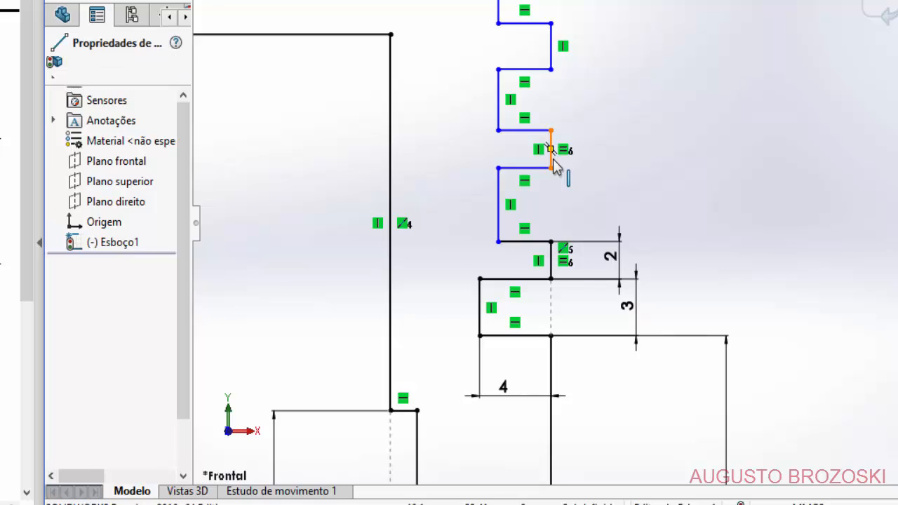
pyautogui.keyDown('ctrl'); pyautogui.click(551, 270); pyautogui.keyUp('ctrl')
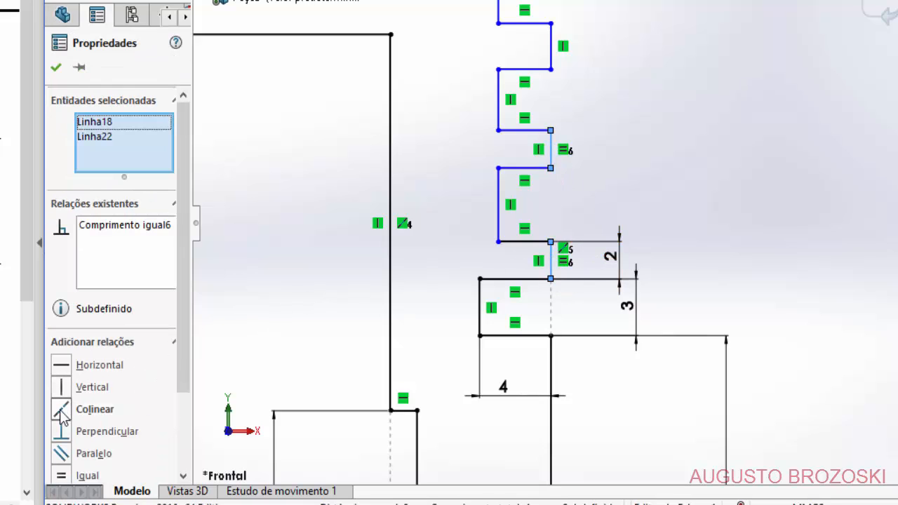
pyautogui.click(61, 413)
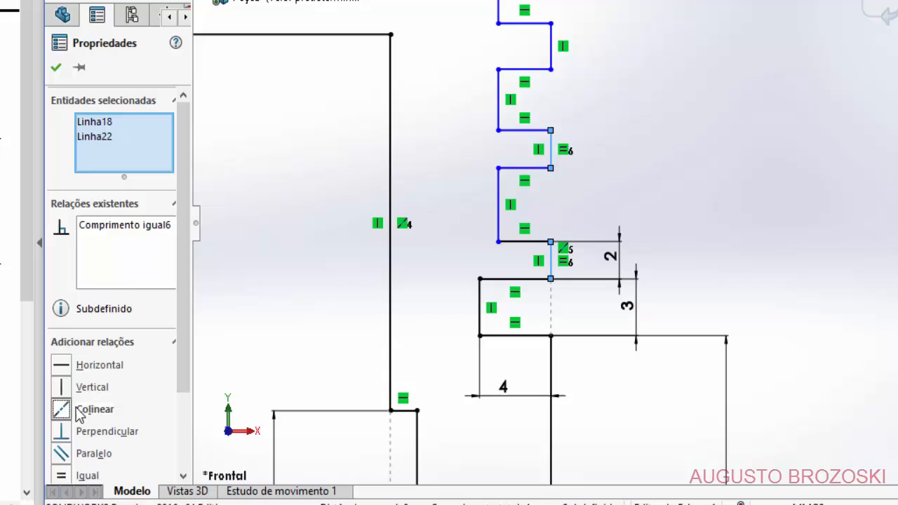
pyautogui.click(56, 67)
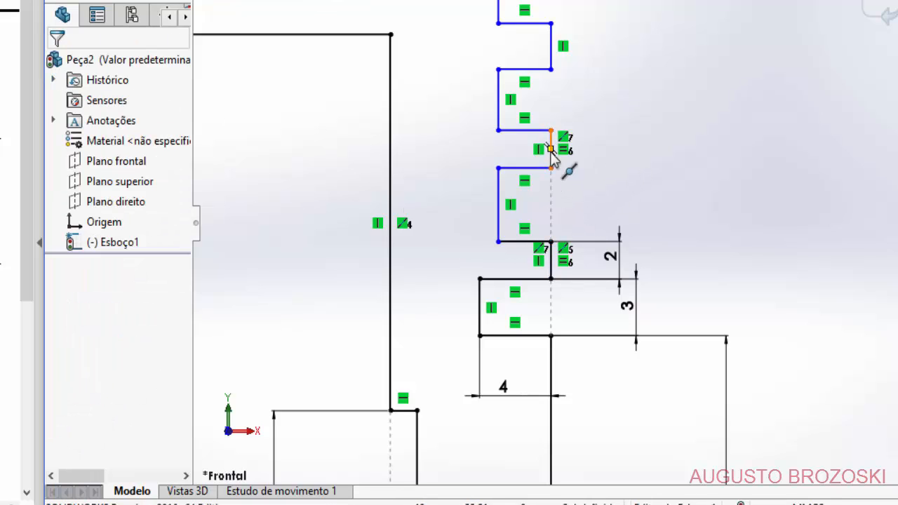
# - Make the second groove's inner vertical line equal in length to the 3 mm groove's inner vertical line
pyautogui.click(502, 227)
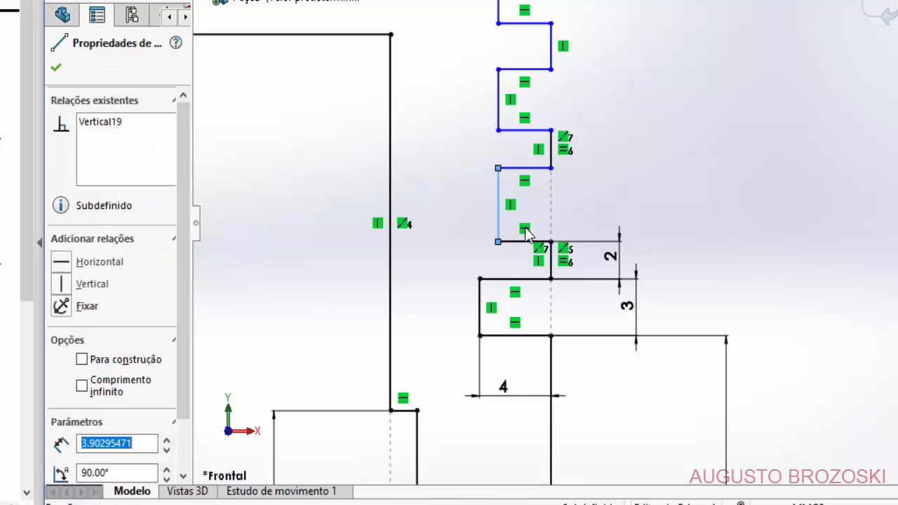
pyautogui.keyDown('ctrl'); pyautogui.click(482, 292); pyautogui.keyUp('ctrl')
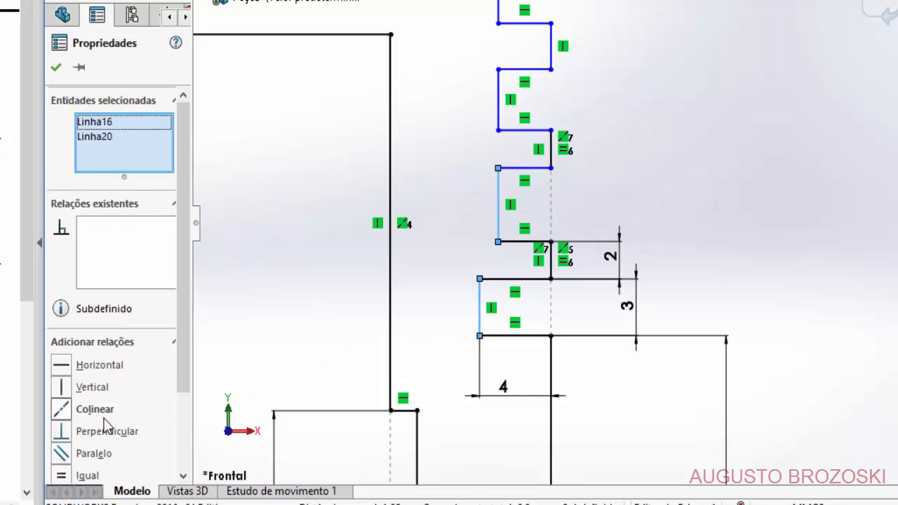
pyautogui.scroll(-3, 62, 481)
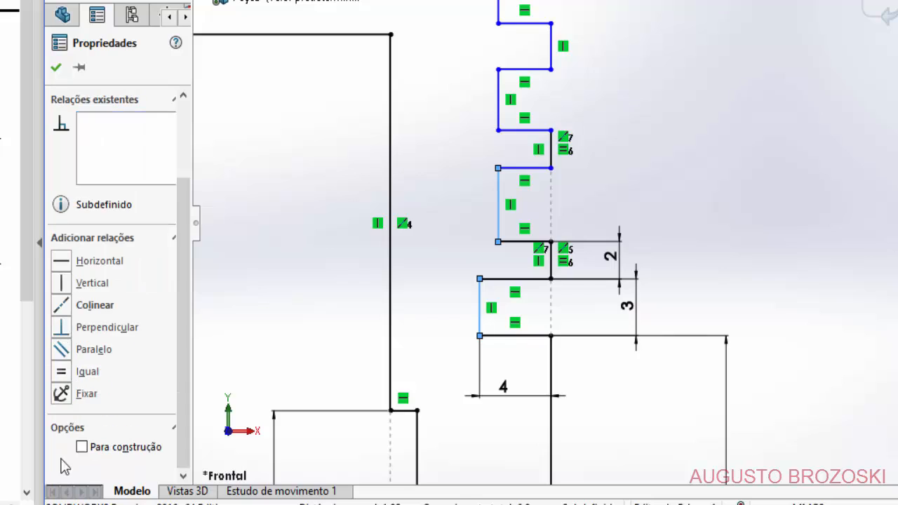
pyautogui.click(64, 373)
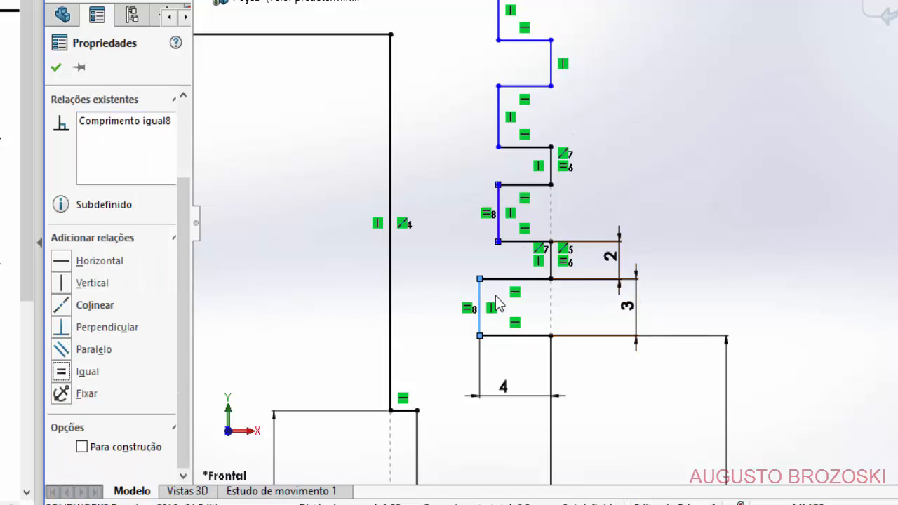
pyautogui.click(56, 68)
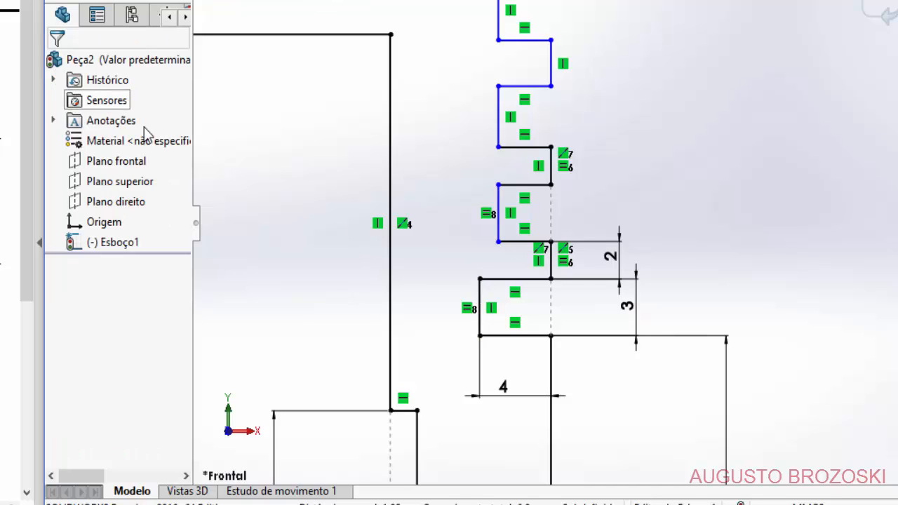
# - Make the second groove's inner vertical line collinear with the lowest groove's inner vertical line
pyautogui.click(497, 231)
pyautogui.click(483, 238)
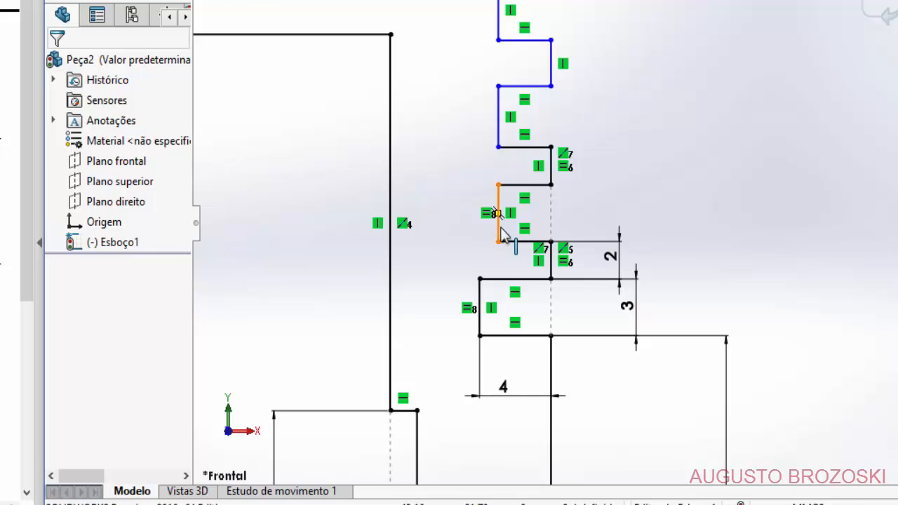
pyautogui.click(500, 230)
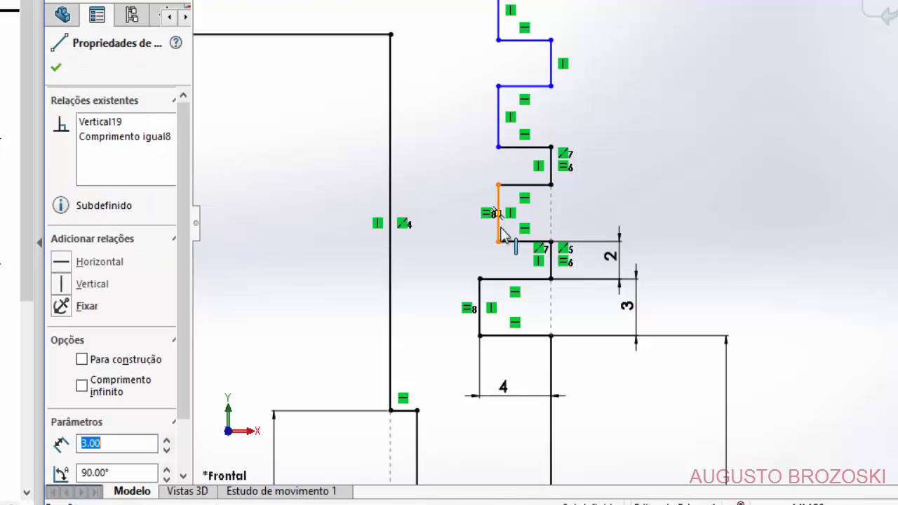
pyautogui.keyDown('ctrl'); pyautogui.click(477, 297); pyautogui.keyUp('ctrl')
pyautogui.scroll(-3, 161, 398)
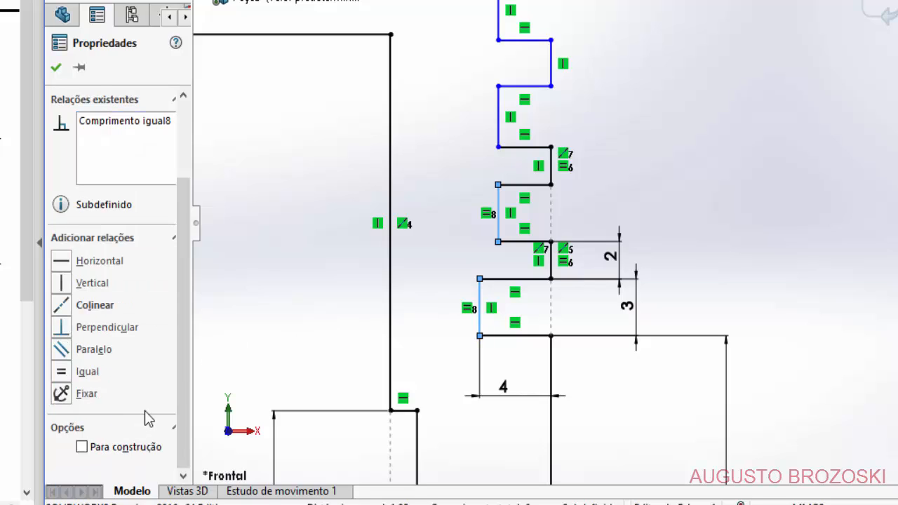
pyautogui.click(61, 313)
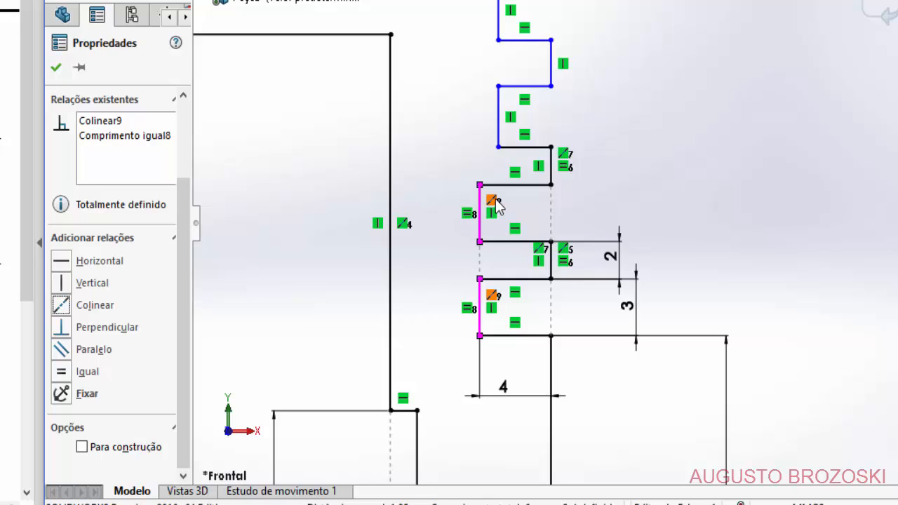
pyautogui.click(581, 225)
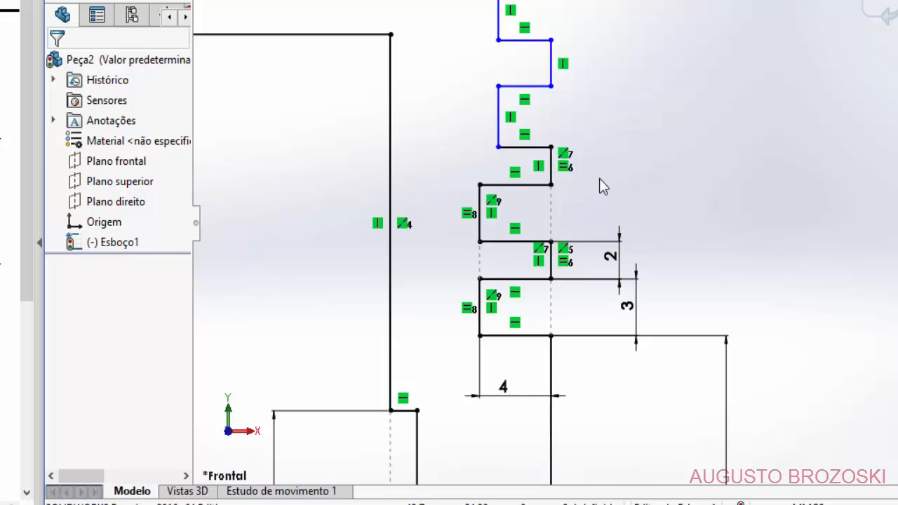
# - Make the third groove's inner vertical line equal in length to the second groove's inner vertical line
pyautogui.keyDown('ctrl'); pyautogui.moveTo(599, 187); pyautogui.dragTo(589, 268, button='middle'); pyautogui.keyUp('ctrl')
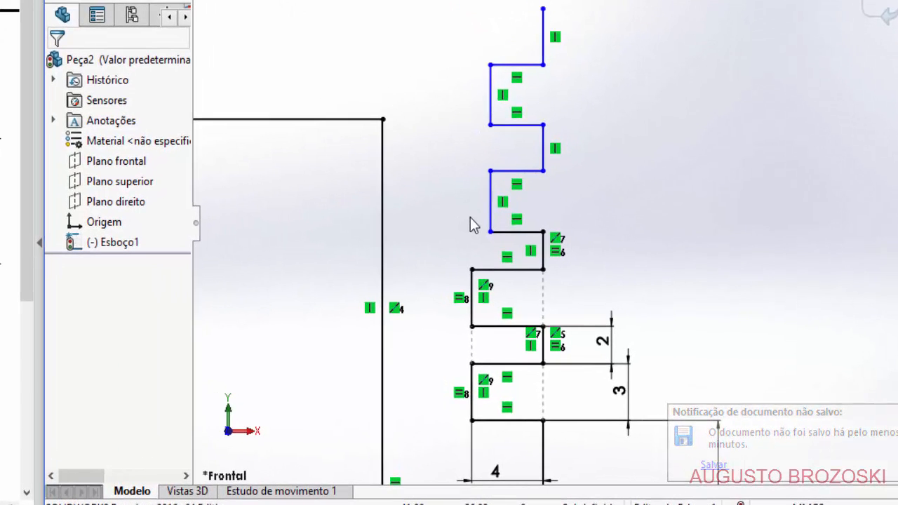
pyautogui.click(491, 221)
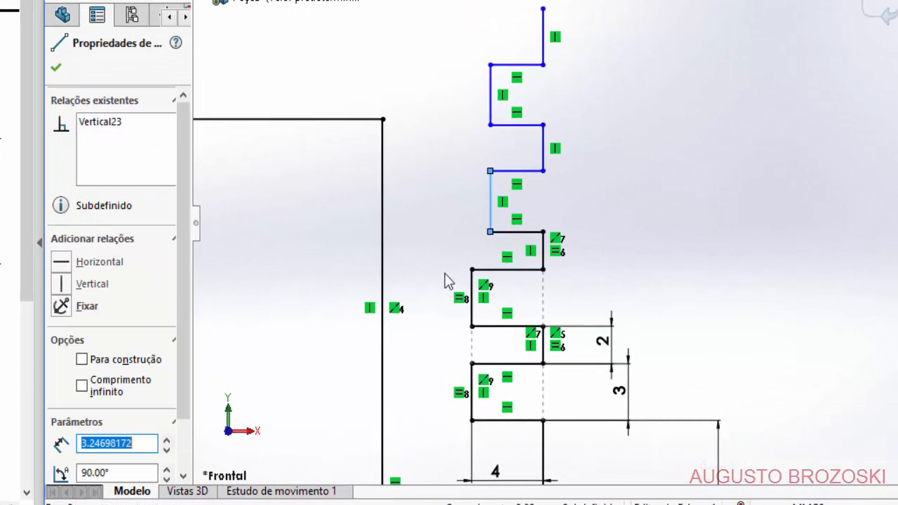
pyautogui.keyDown('ctrl'); pyautogui.click(472, 316); pyautogui.keyUp('ctrl')
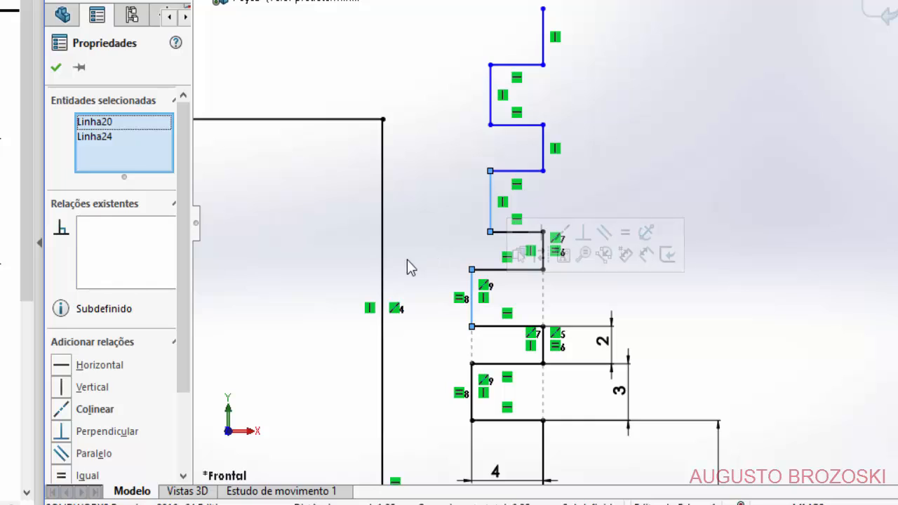
pyautogui.click(63, 475)
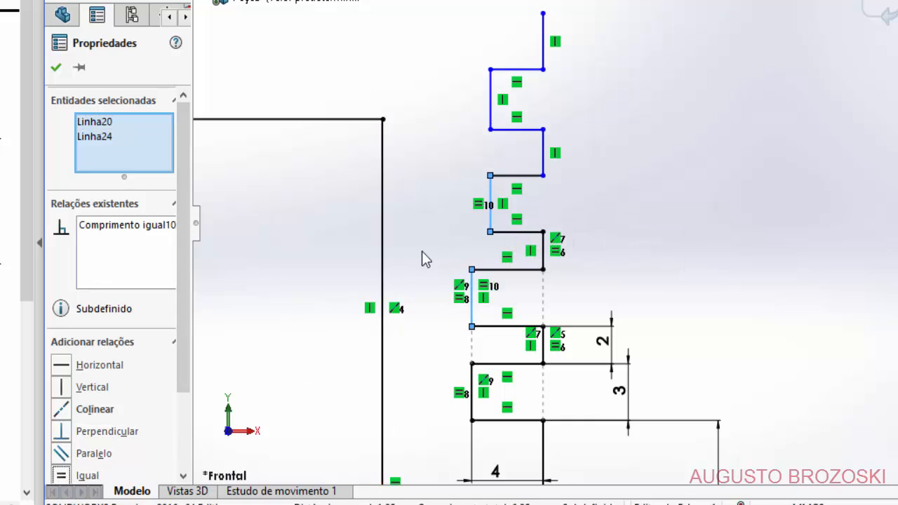
pyautogui.click(56, 68)
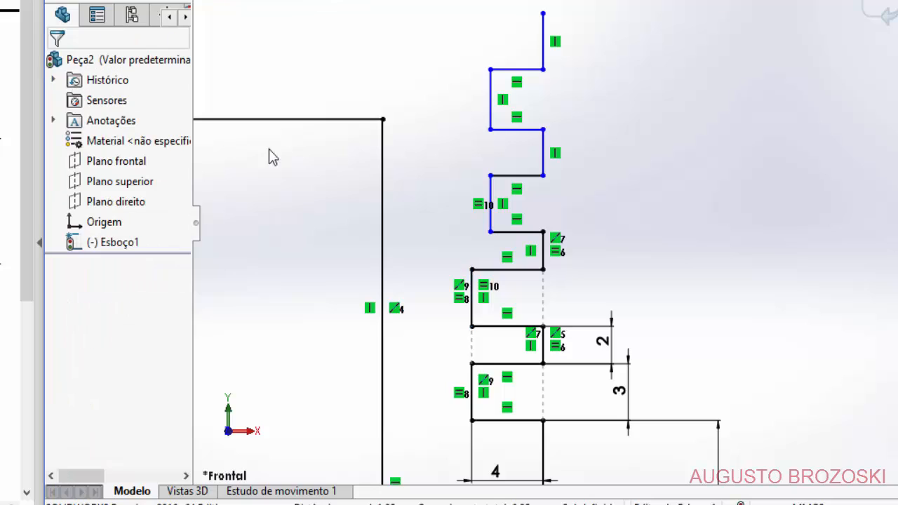
# - Make the third groove's inner vertical line collinear with the lowest groove's inner vertical line
pyautogui.click(491, 200)
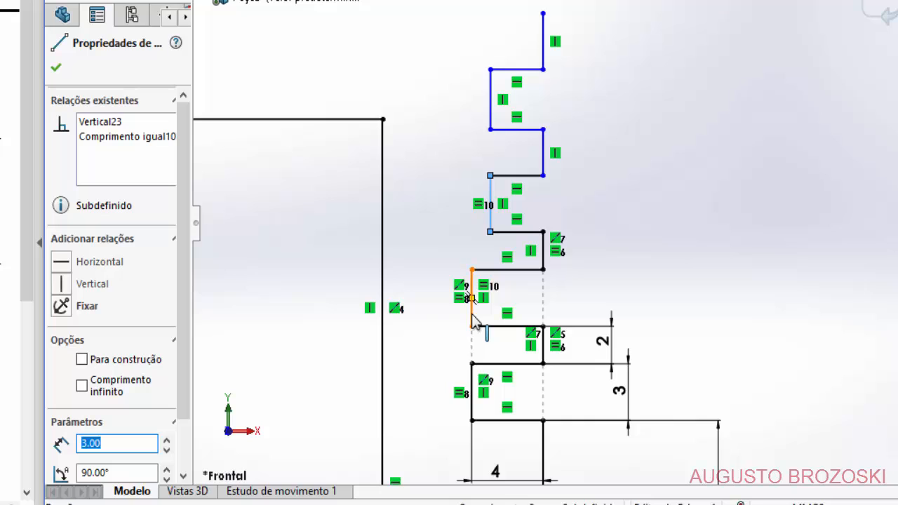
pyautogui.keyDown('ctrl'); pyautogui.click(472, 391); pyautogui.keyUp('ctrl')
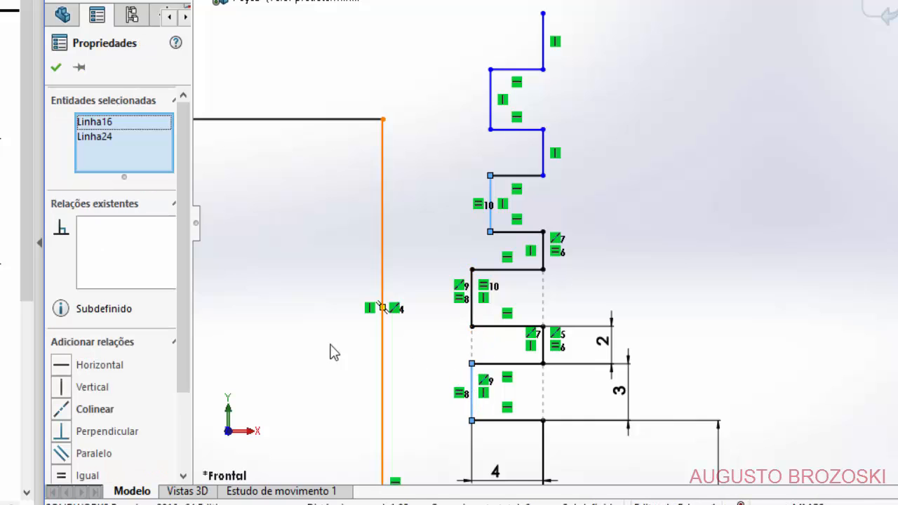
pyautogui.click(68, 410)
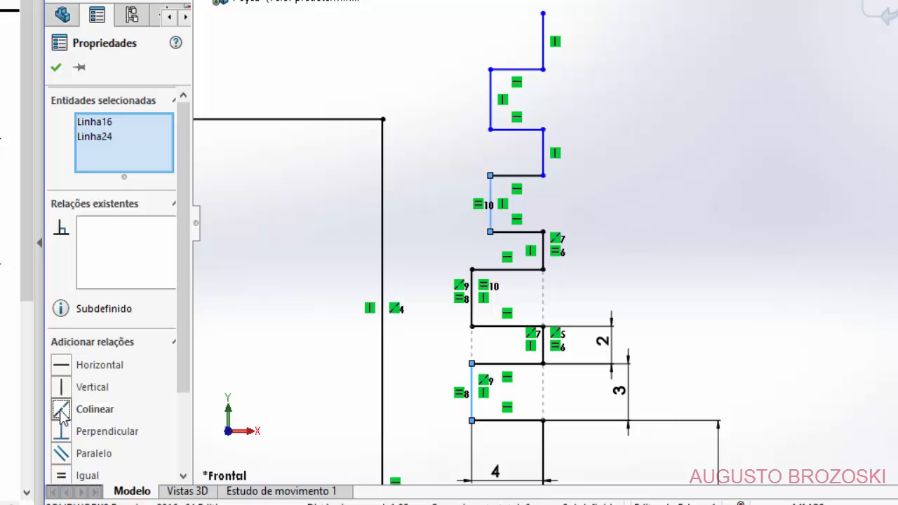
pyautogui.click(56, 67)
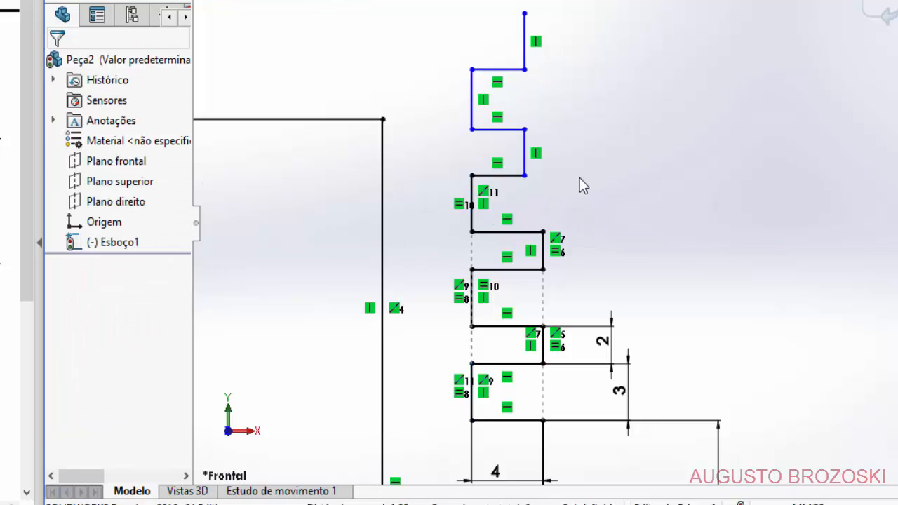
# - Make the outer wall segment above the third groove equal in length to the 2 mm outer wall segment
pyautogui.click(525, 153)
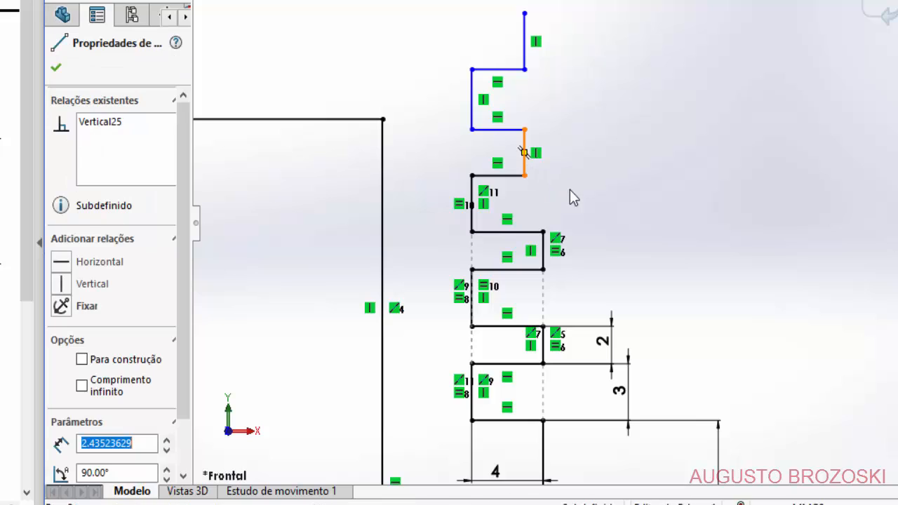
pyautogui.keyDown('ctrl'); pyautogui.click(542, 351); pyautogui.keyUp('ctrl')
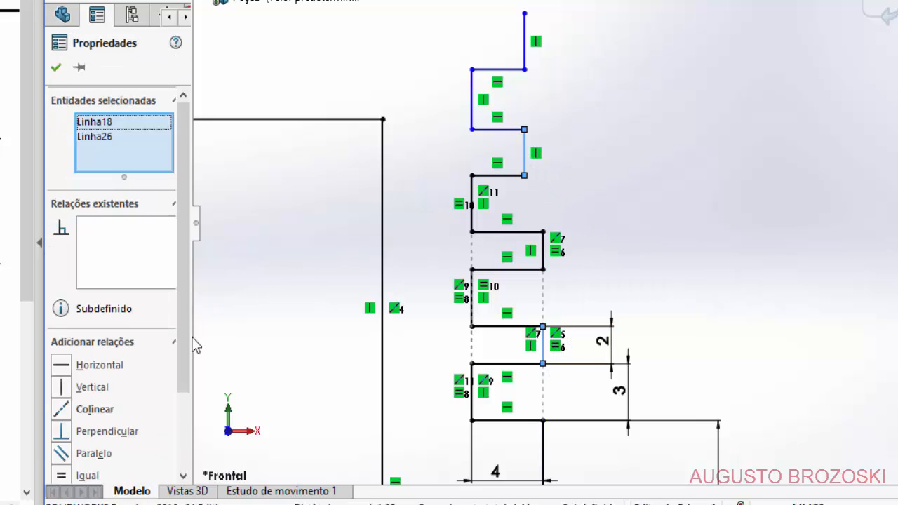
pyautogui.click(62, 475)
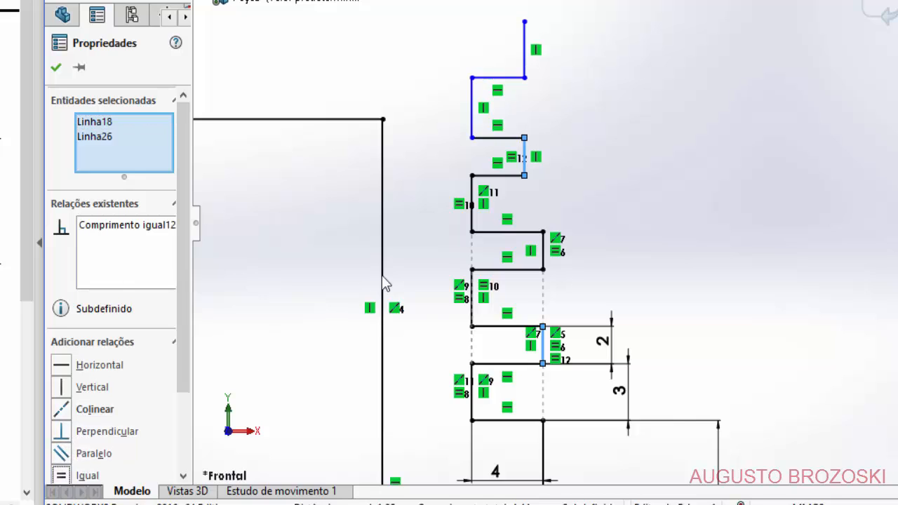
pyautogui.click(56, 67)
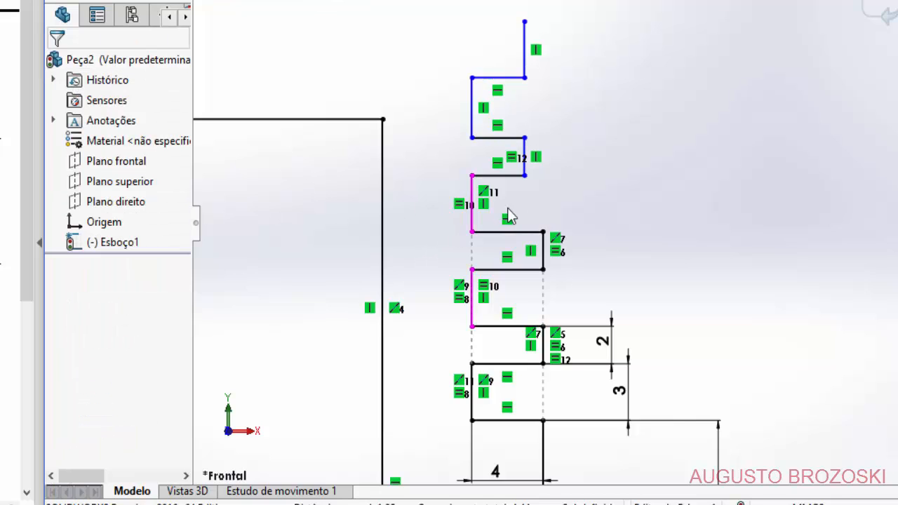
# - Make the outer wall segment above the third groove collinear with the 2 mm outer wall segment
pyautogui.click(524, 167)
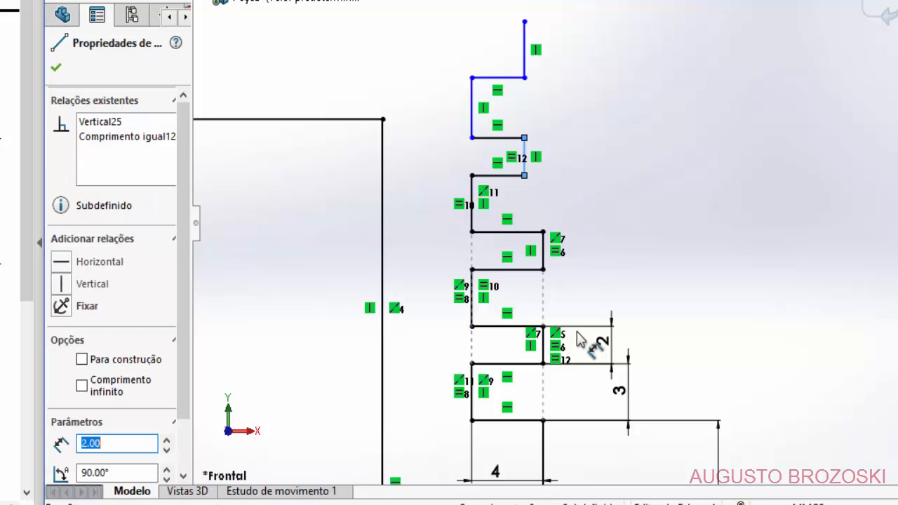
pyautogui.keyDown('ctrl'); pyautogui.click(543, 351); pyautogui.keyUp('ctrl')
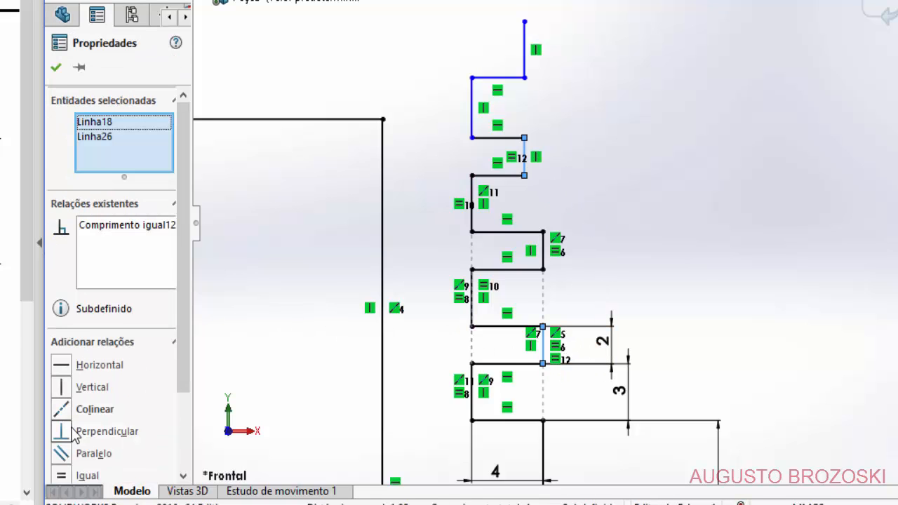
pyautogui.click(61, 413)
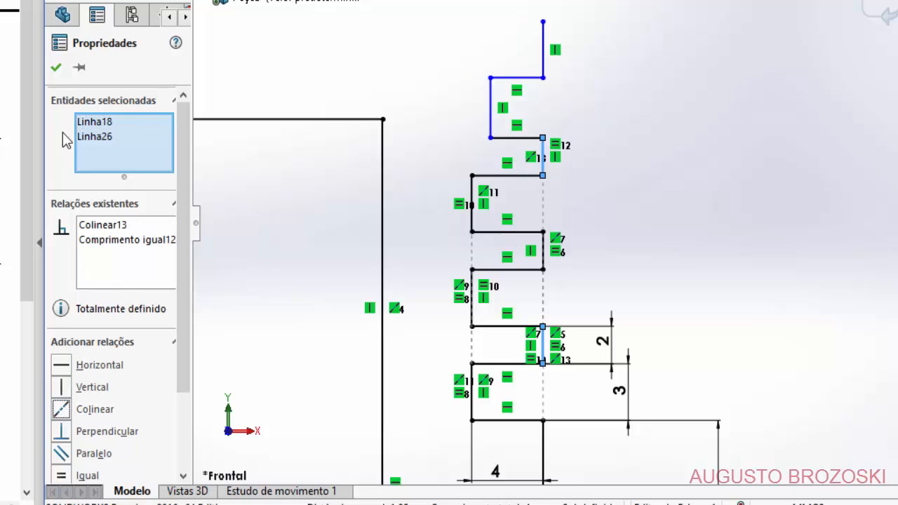
pyautogui.click(56, 69)
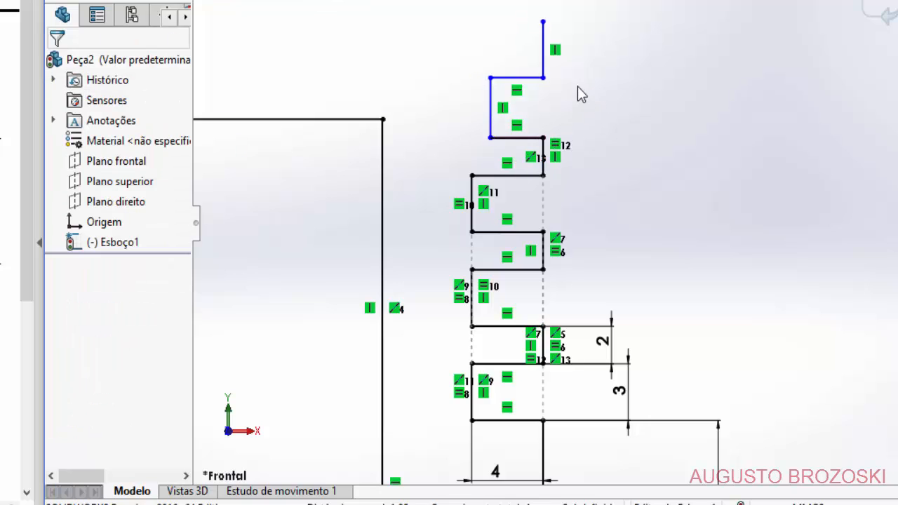
# - Make the topmost outer wall segment, above the fourth groove, equal in length to the 2 mm outer wall segment
pyautogui.click(544, 63)
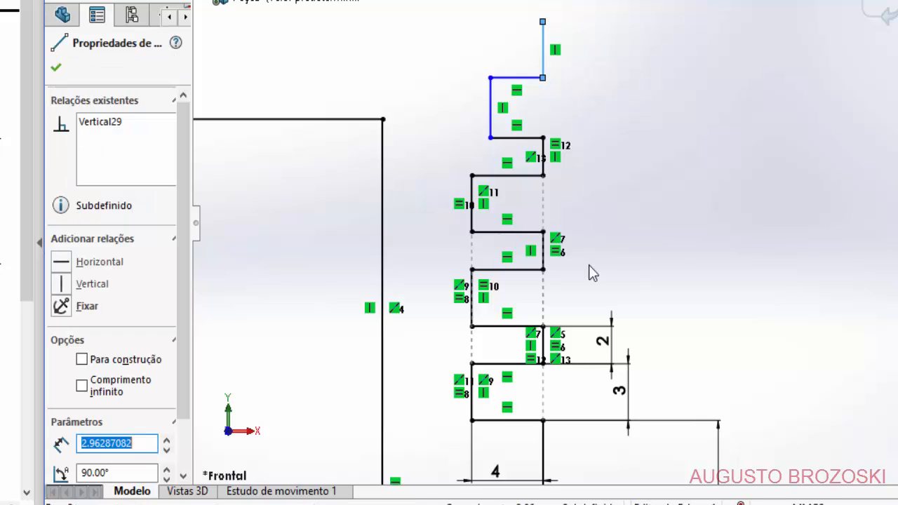
pyautogui.keyDown('ctrl'); pyautogui.click(543, 350); pyautogui.keyUp('ctrl')
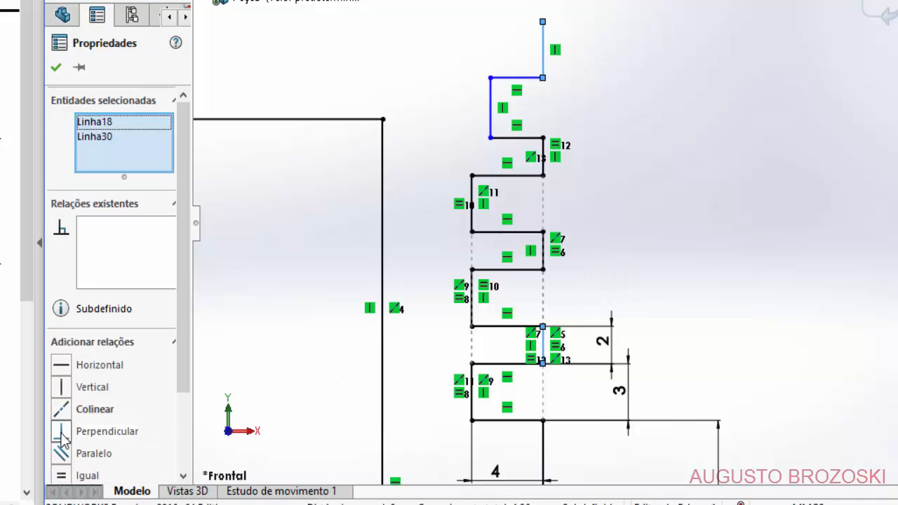
pyautogui.click(61, 475)
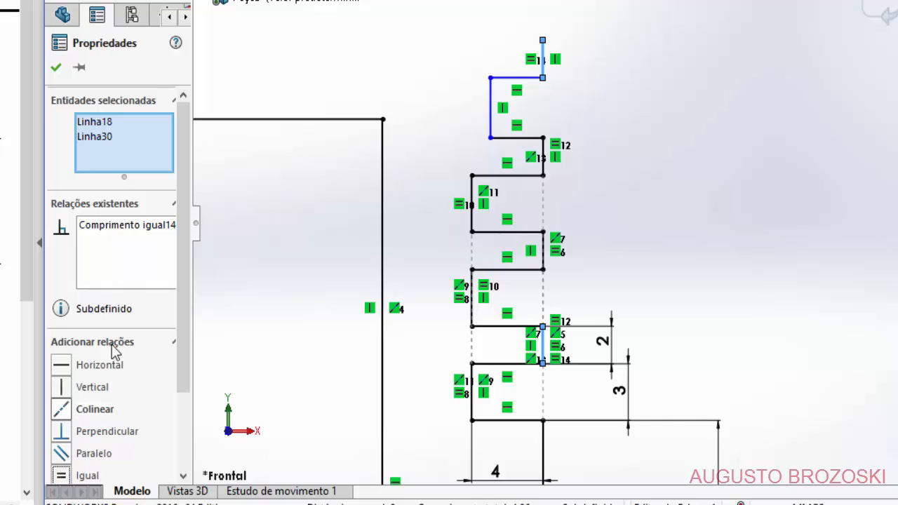
pyautogui.click(56, 70)
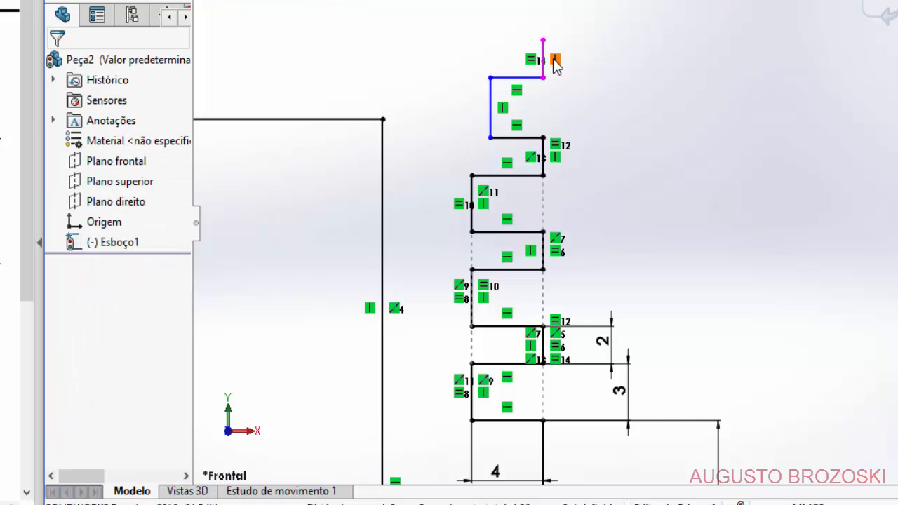
# - Make the topmost outer wall segment collinear with the 2 mm outer wall segment
pyautogui.scroll(-4, 554, 63)
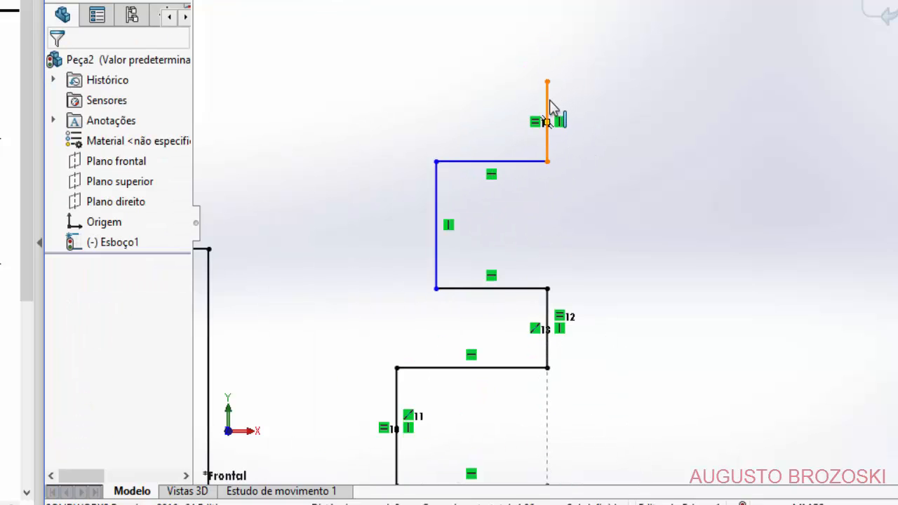
pyautogui.click(548, 105)
pyautogui.scroll(5, 583, 194)
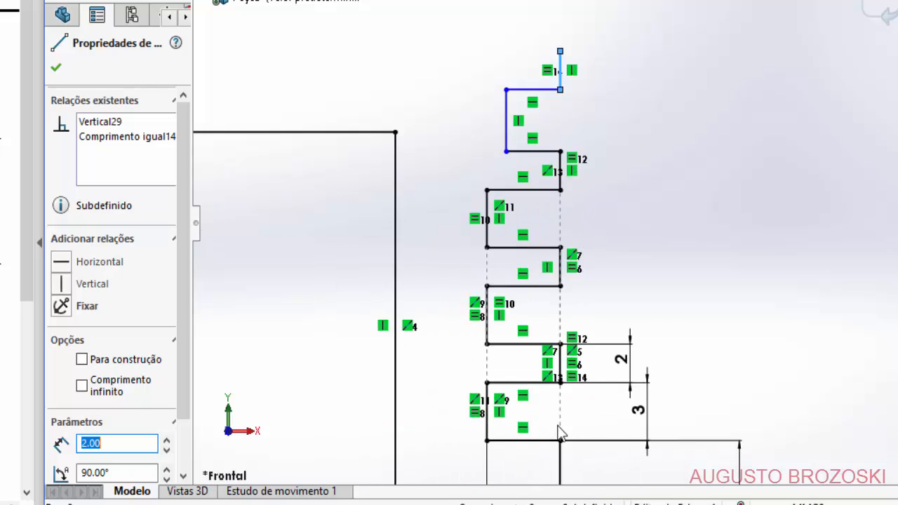
pyautogui.scroll(-2, 561, 435)
pyautogui.keyDown('ctrl'); pyautogui.click(559, 361); pyautogui.keyUp('ctrl')
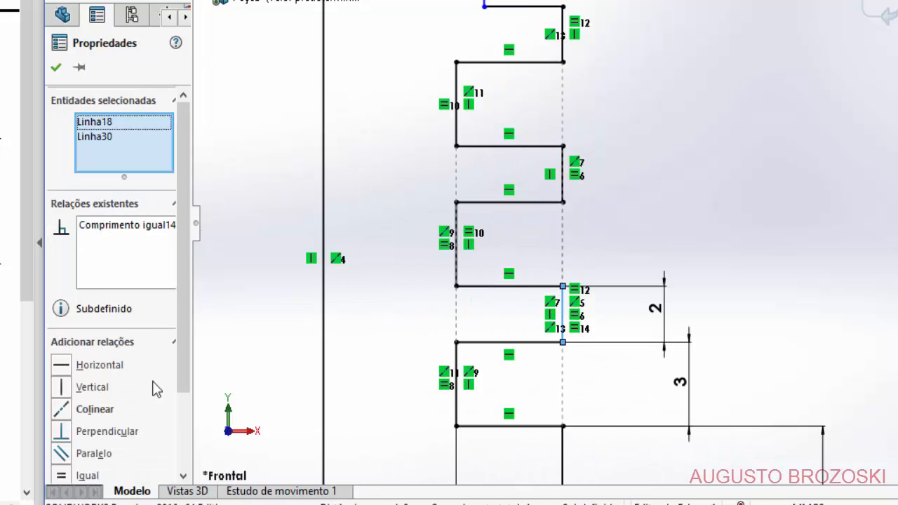
pyautogui.scroll(2, 482, 273)
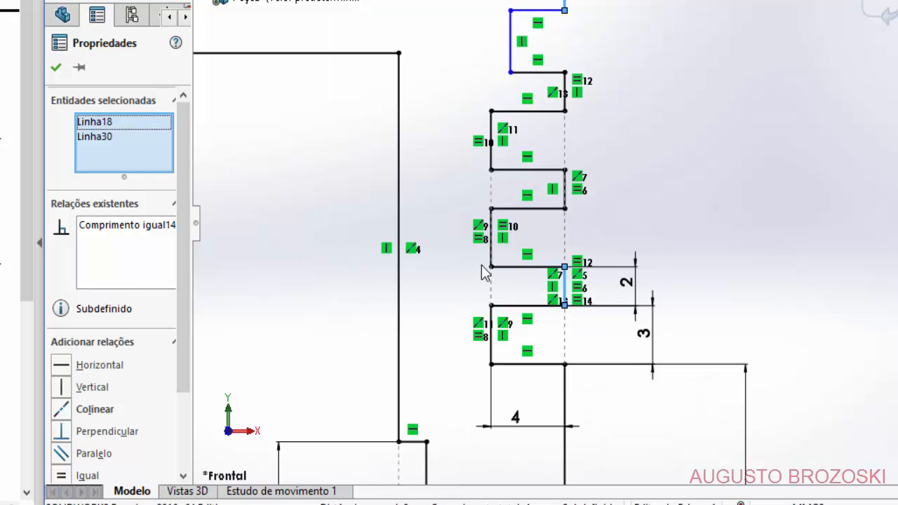
pyautogui.click(60, 414)
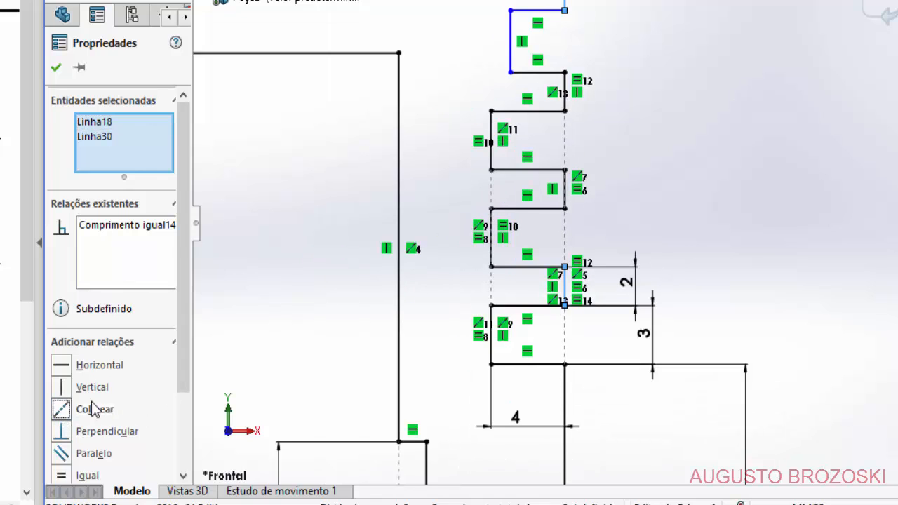
pyautogui.click(57, 69)
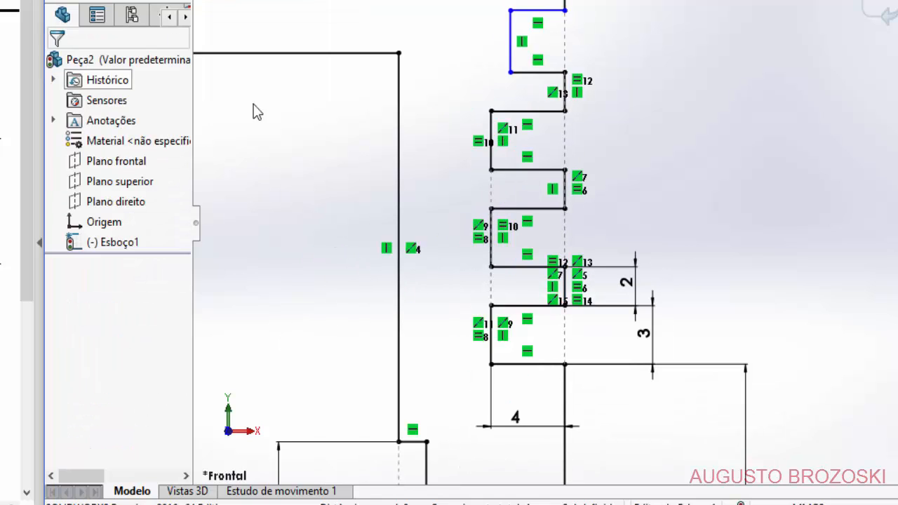
# - Make the fourth groove's inner vertical line collinear with the lowest groove's inner vertical line
pyautogui.click(510, 28)
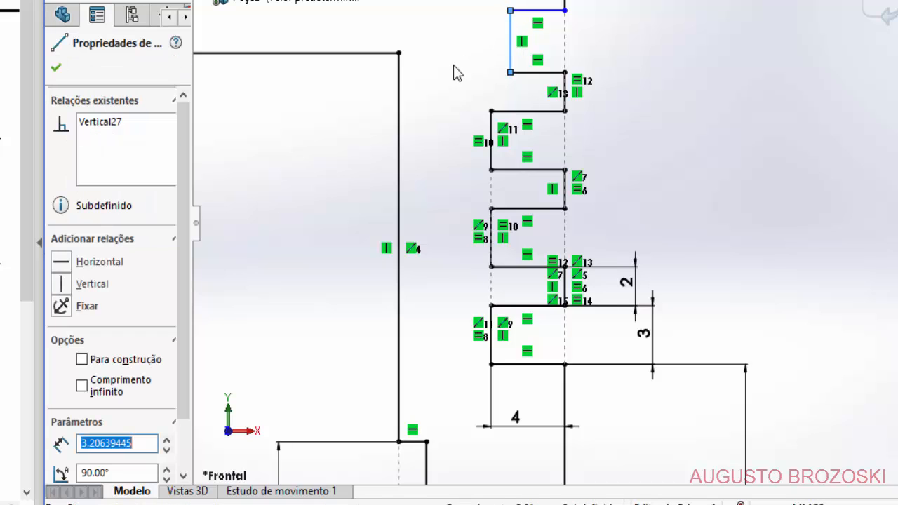
pyautogui.keyDown('ctrl'); pyautogui.click(491, 347); pyautogui.keyUp('ctrl')
pyautogui.click(61, 409)
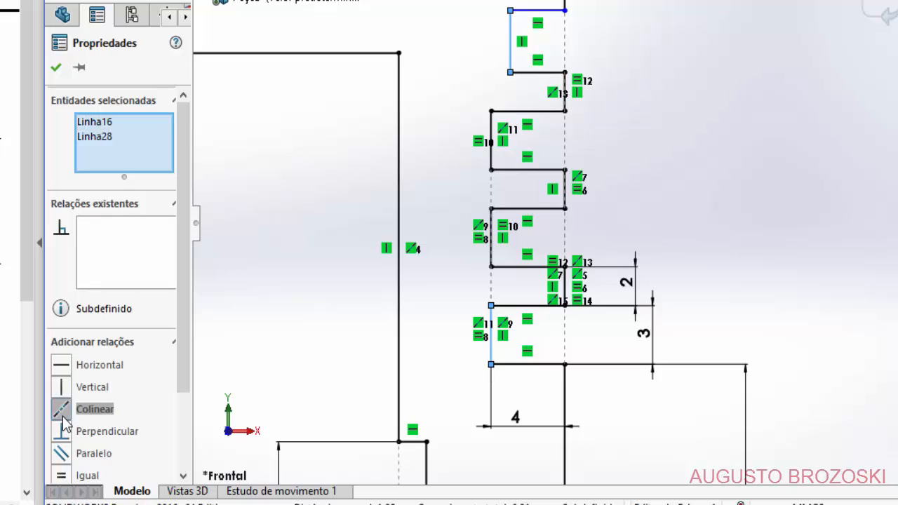
pyautogui.click(56, 68)
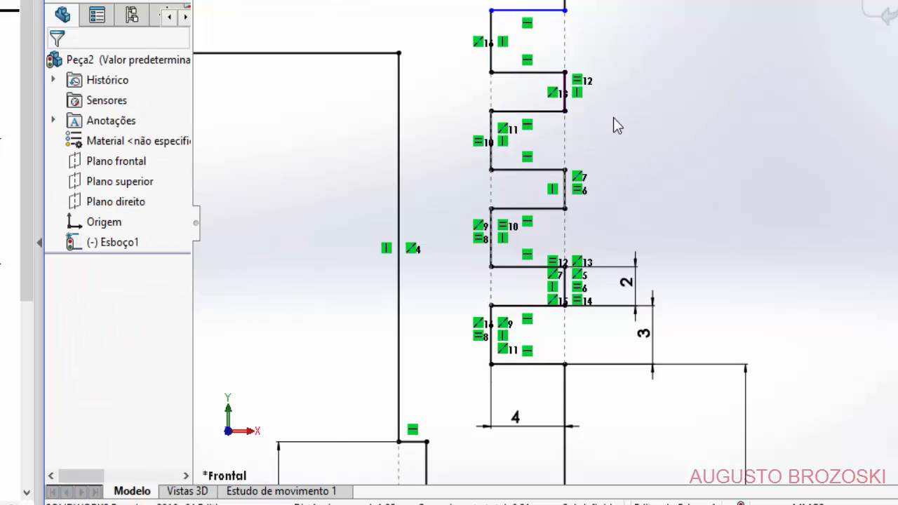
# - Make the fourth groove's inner vertical line equal in length to the 3 mm lowest groove's inner vertical line
pyautogui.scroll(2, 613, 117)
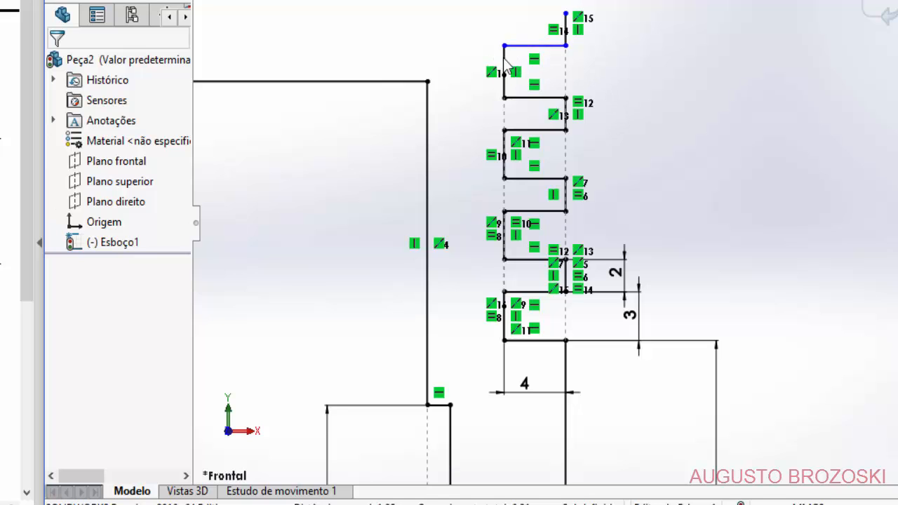
pyautogui.scroll(-2, 517, 73)
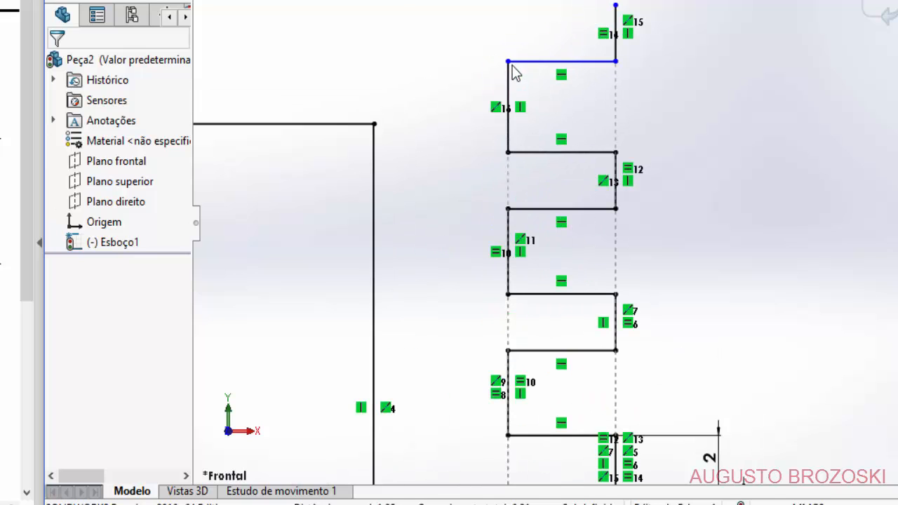
pyautogui.click(509, 87)
pyautogui.scroll(4, 526, 141)
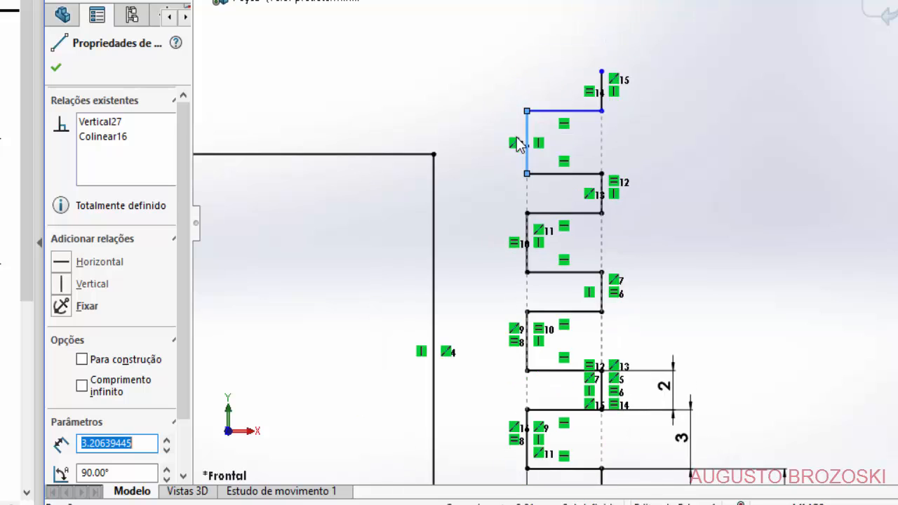
pyautogui.scroll(-2, 547, 402)
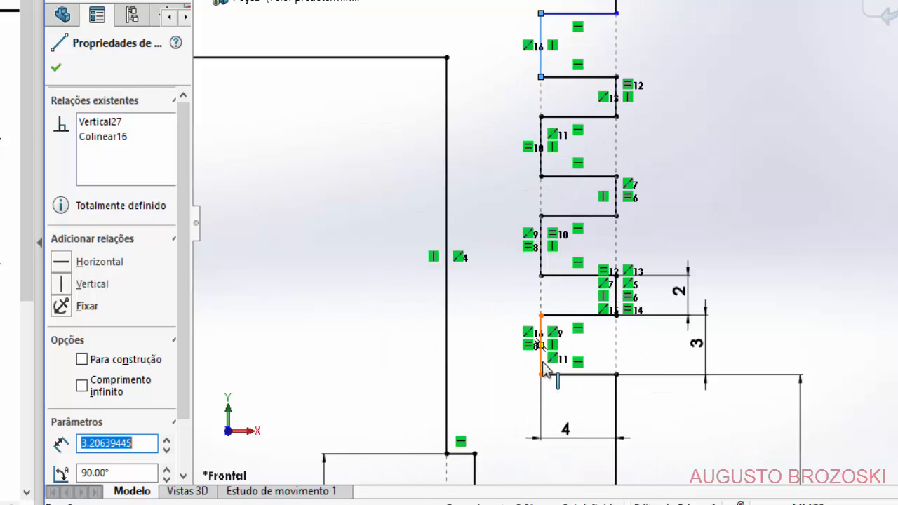
pyautogui.keyDown('ctrl'); pyautogui.click(540, 382); pyautogui.keyUp('ctrl')
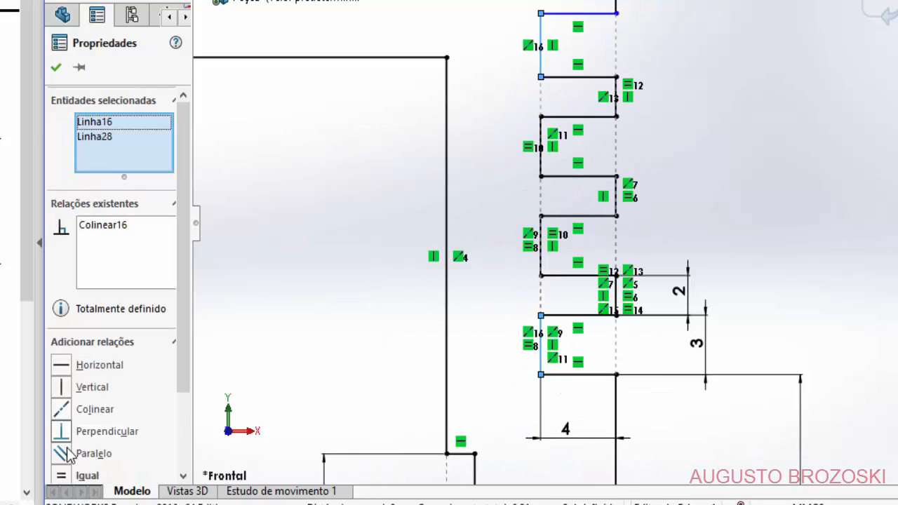
pyautogui.click(60, 476)
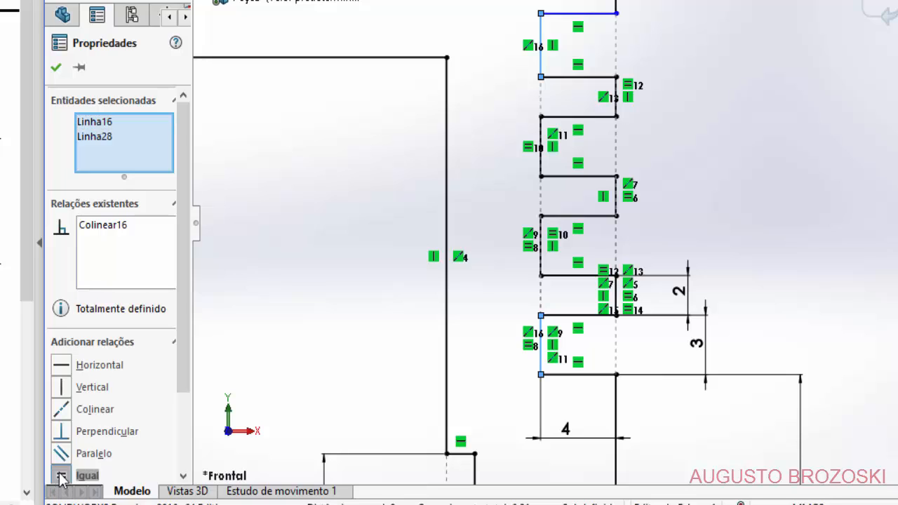
pyautogui.click(55, 67)
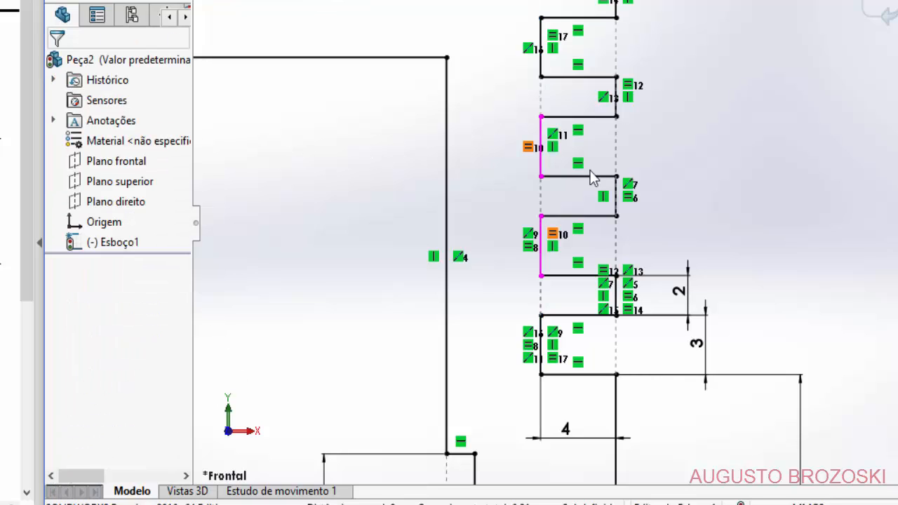
pyautogui.scroll(4, 640, 145)
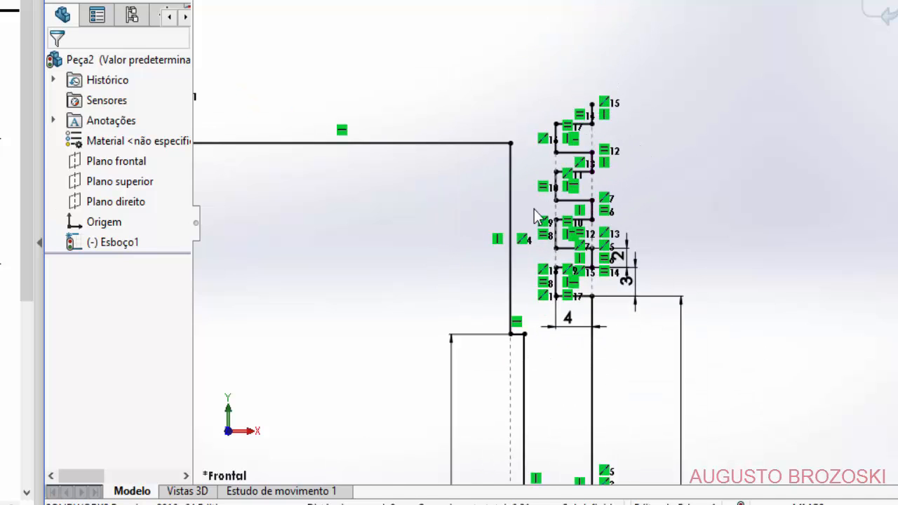
pyautogui.scroll(-3, 534, 216)
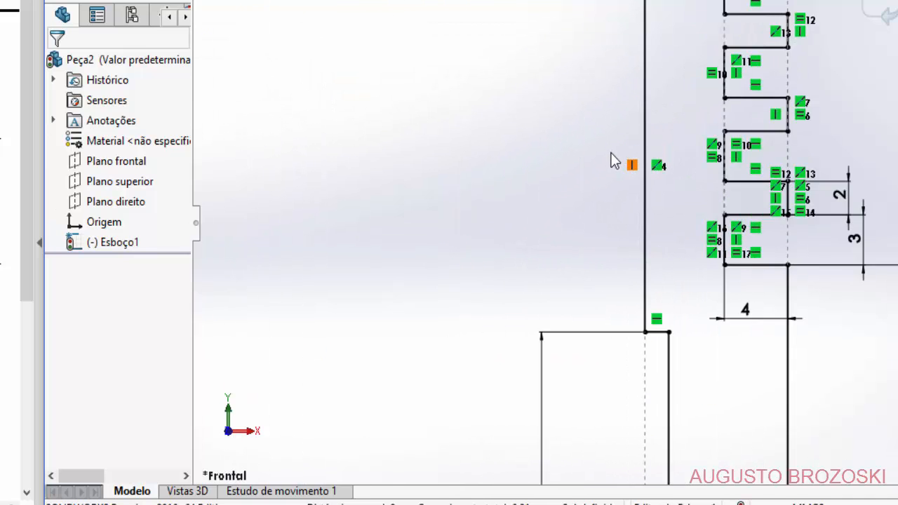
pyautogui.scroll(8, 605, 167)
pyautogui.keyDown('ctrl'); pyautogui.moveTo(556, 236); pyautogui.dragTo(575, 170, button='middle'); pyautogui.keyUp('ctrl')
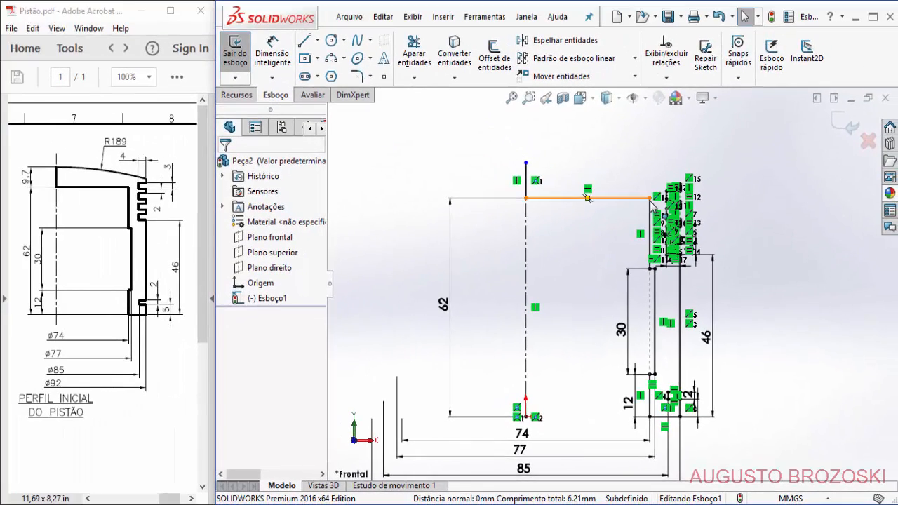
# - Sketch a three-point arc of about 69 mm radius from the top of the short centre line to the top end of the outer wall
pyautogui.scroll(-3, 629, 196)
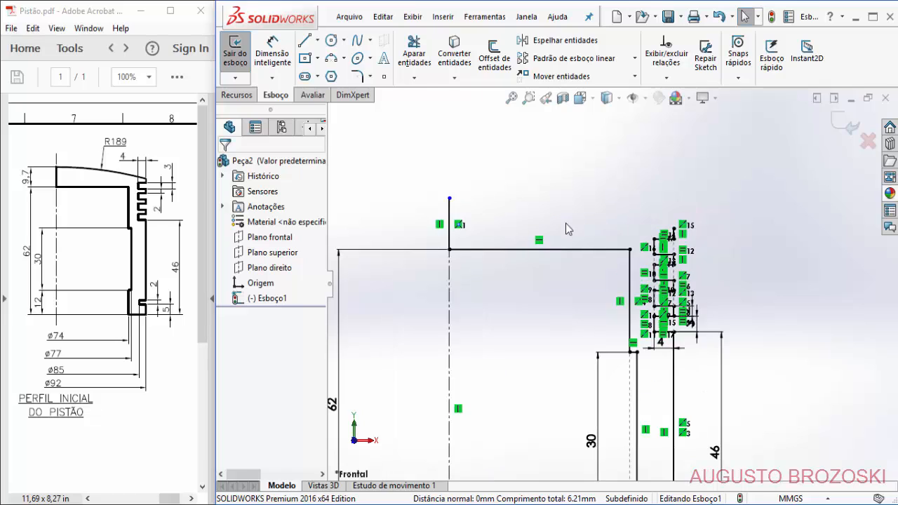
pyautogui.scroll(-2, 561, 214)
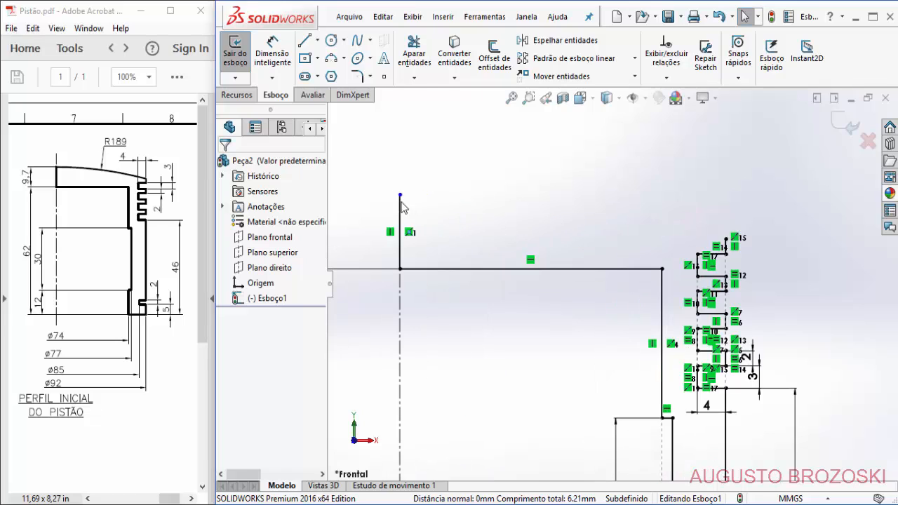
pyautogui.click(332, 60)
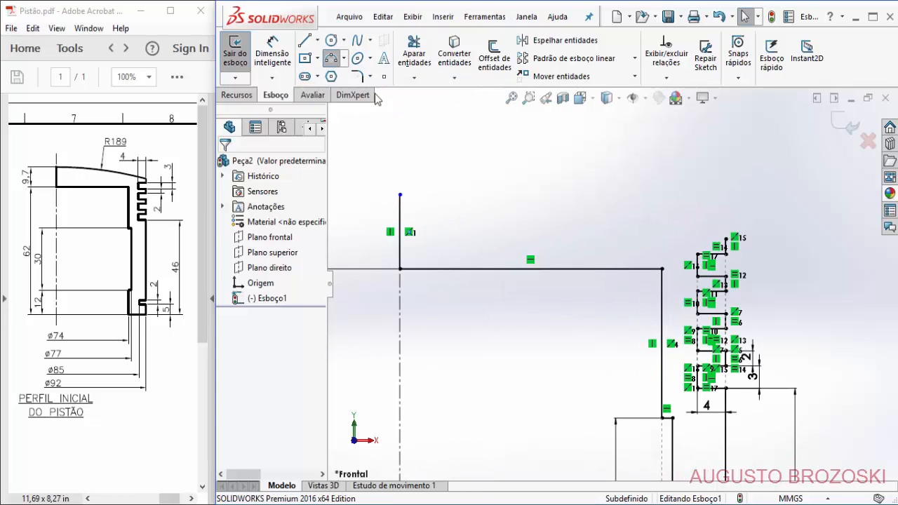
pyautogui.click(400, 195)
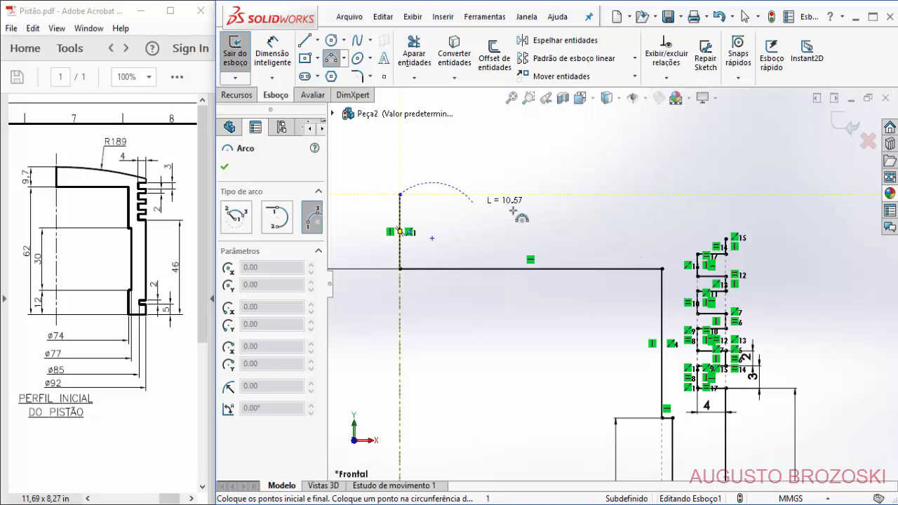
pyautogui.scroll(3, 715, 240)
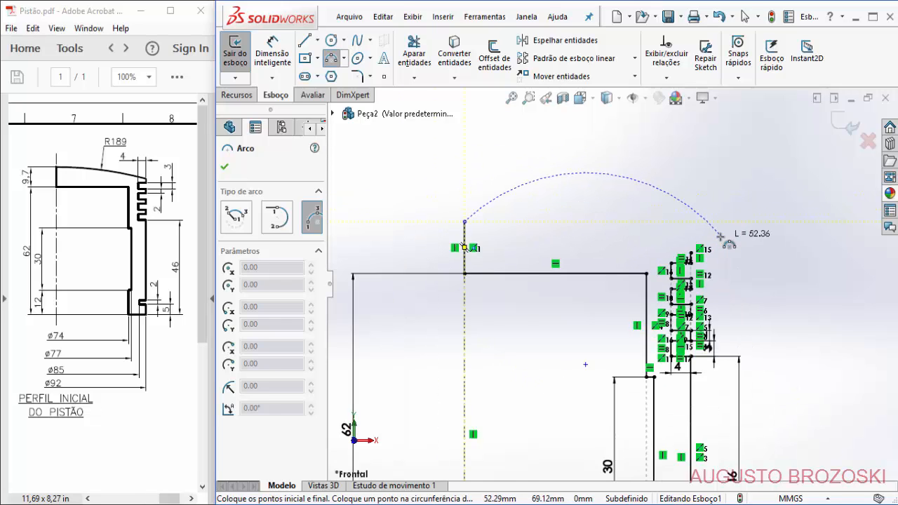
pyautogui.scroll(-5, 733, 179)
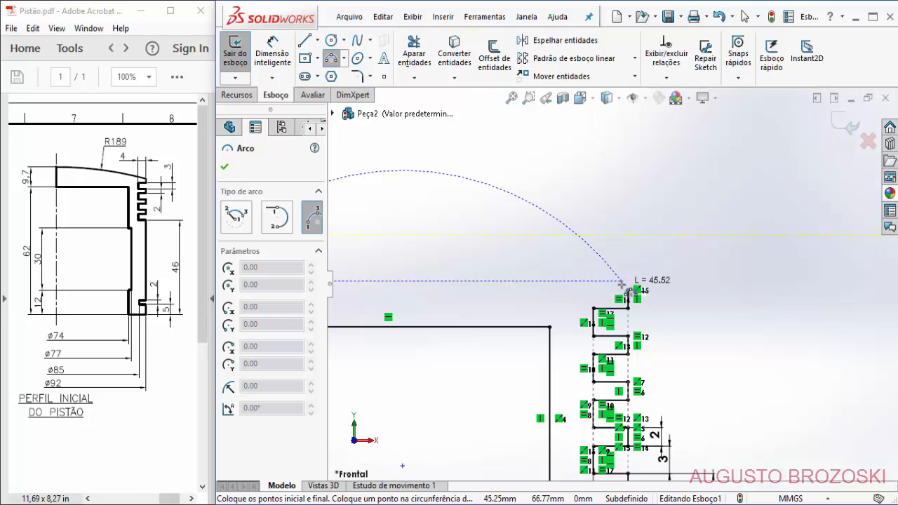
pyautogui.click(627, 291)
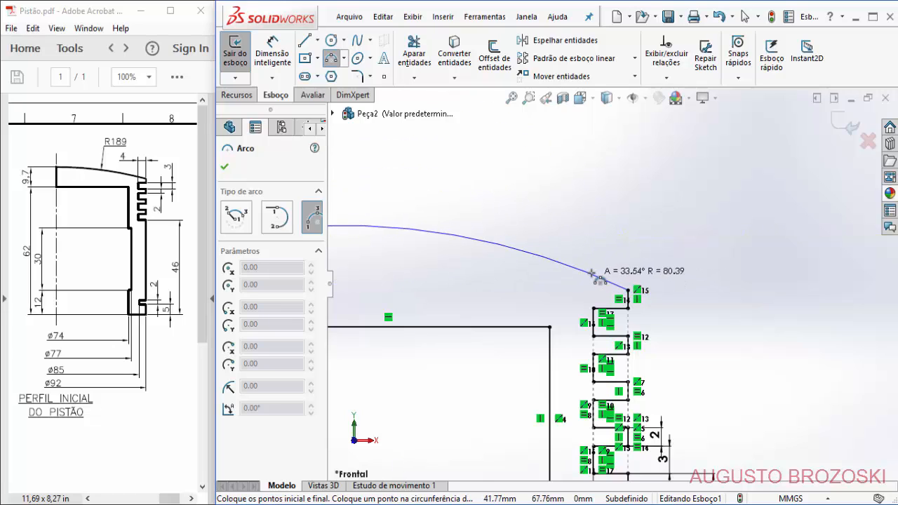
pyautogui.scroll(1, 592, 274)
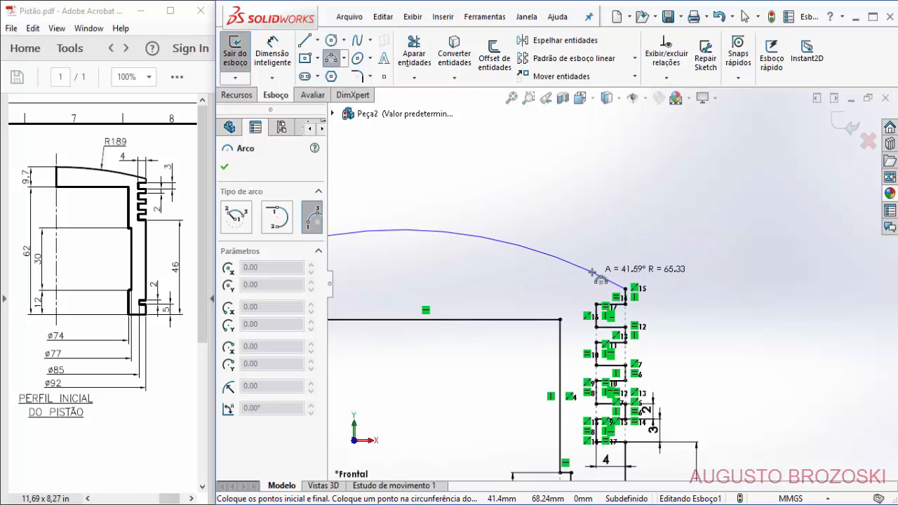
pyautogui.click(509, 250)
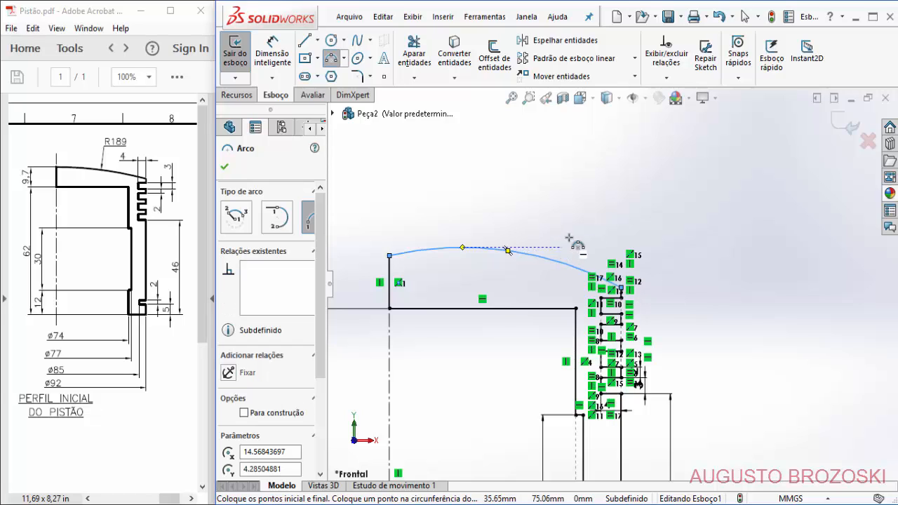
pyautogui.click(225, 167)
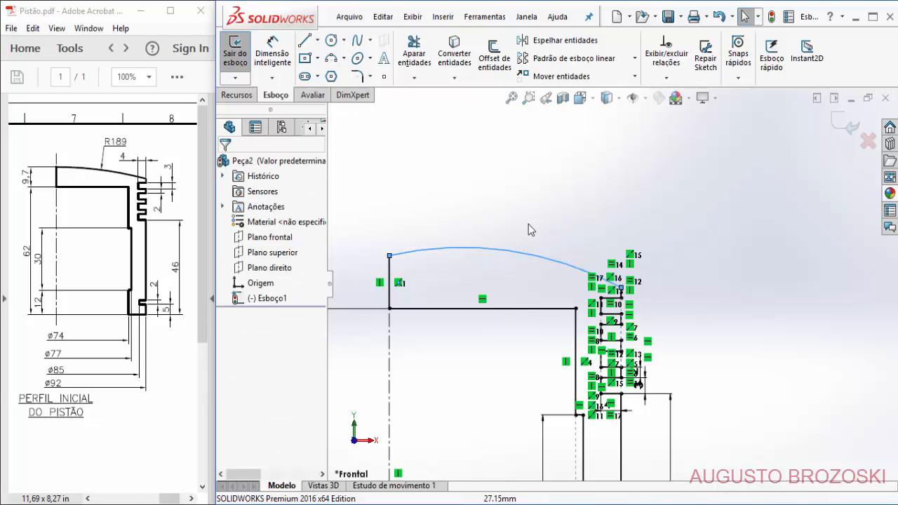
# - Dimension the crown arc's radius as 189 mm
pyautogui.scroll(2, 533, 226)
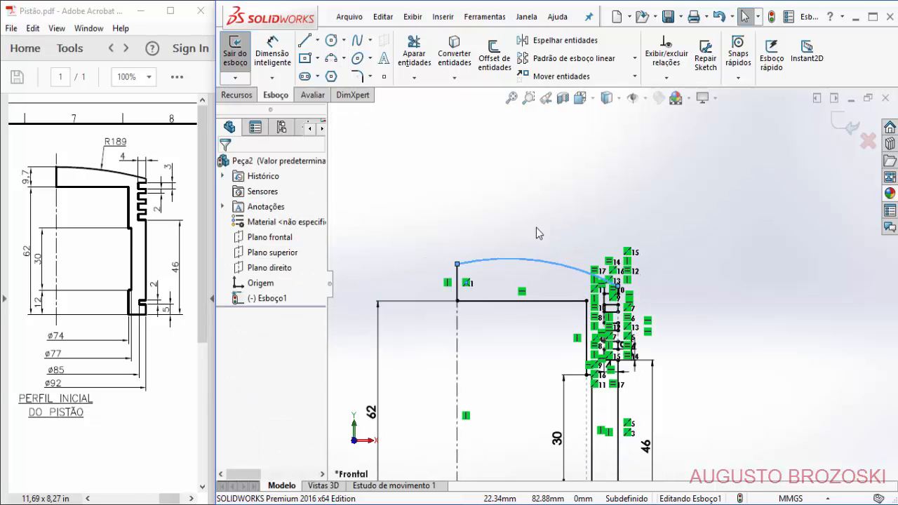
pyautogui.click(269, 51)
pyautogui.click(494, 260)
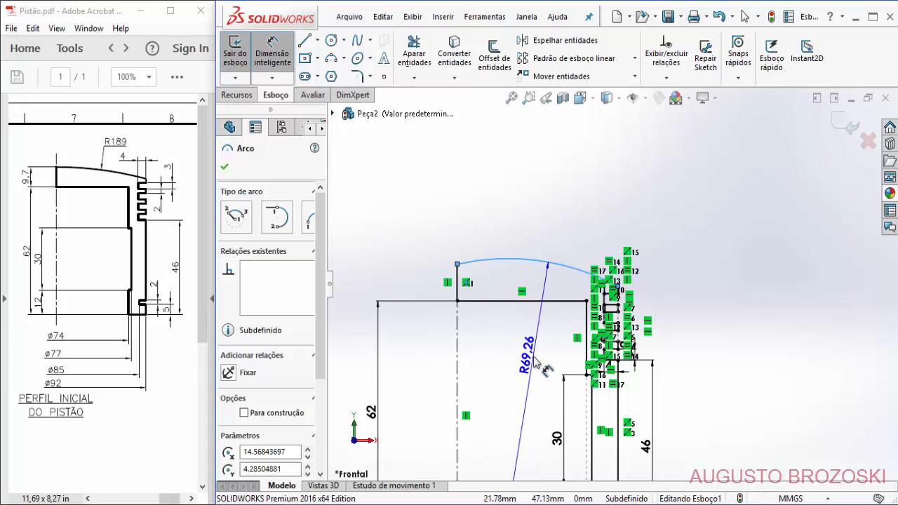
pyautogui.click(535, 361)
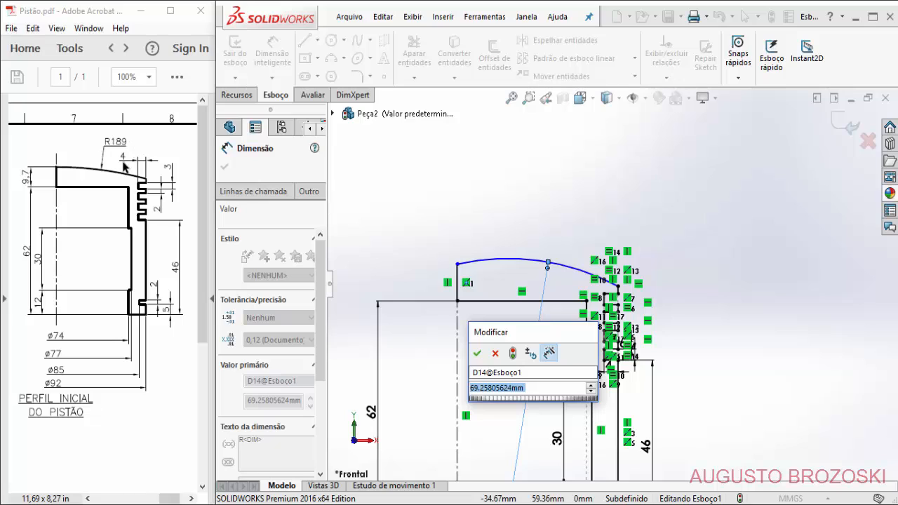
pyautogui.write('189')
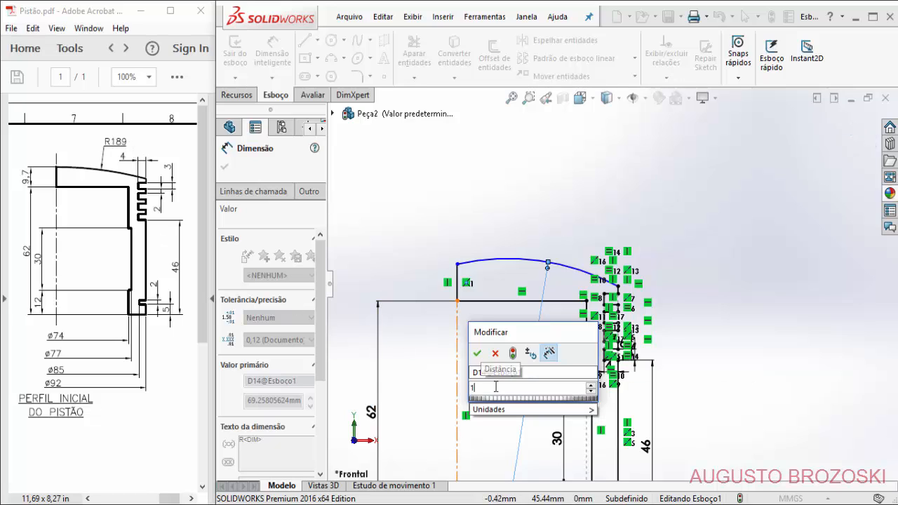
pyautogui.click(477, 353)
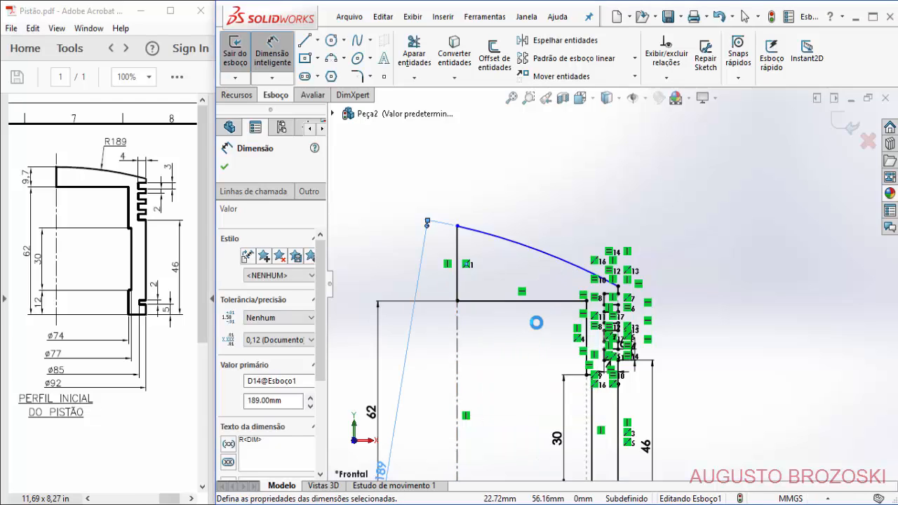
pyautogui.scroll(3, 533, 322)
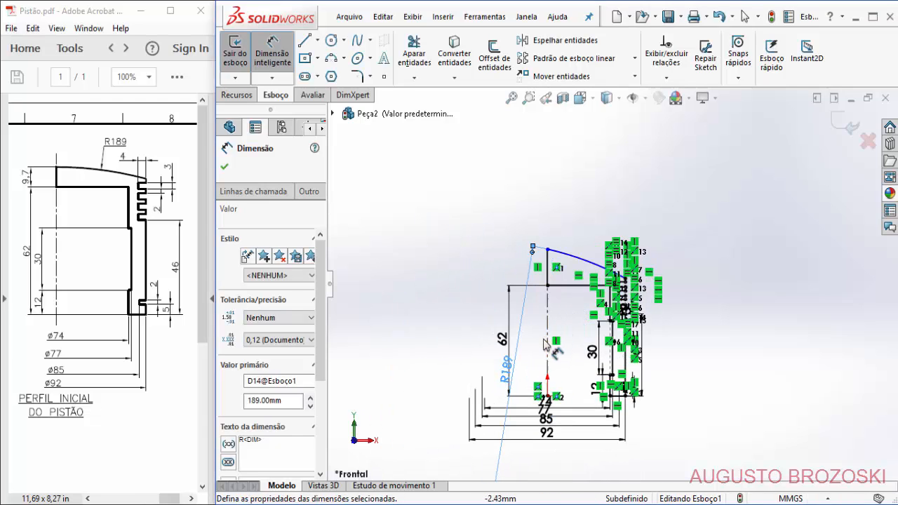
pyautogui.scroll(2, 543, 380)
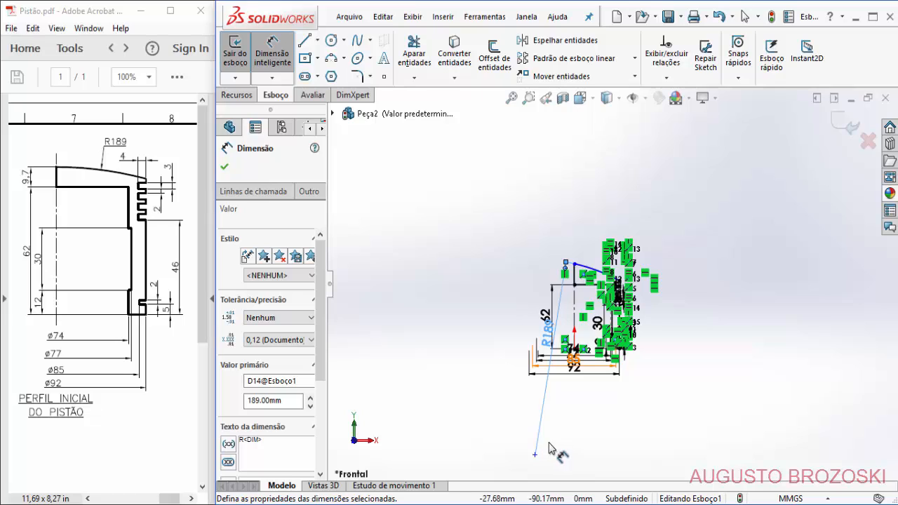
pyautogui.scroll(-2, 550, 443)
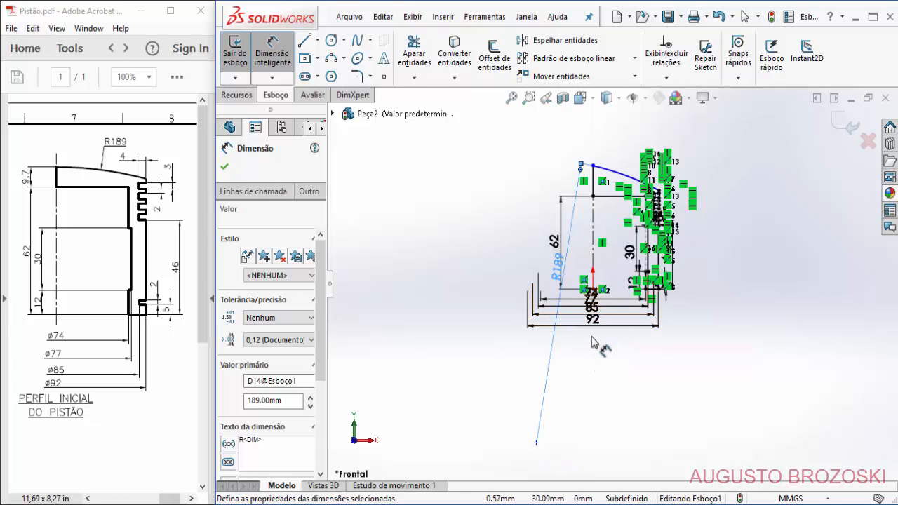
pyautogui.press('Escape')
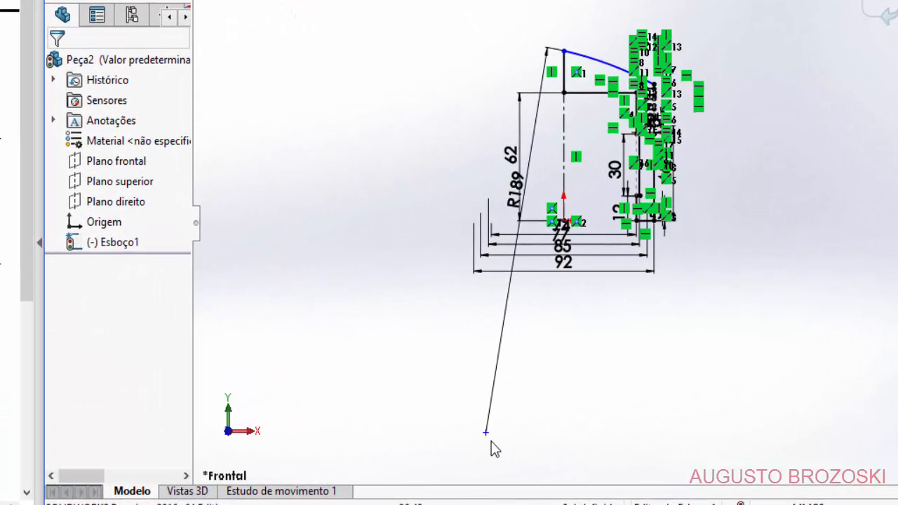
# - Add a vertical relation between the crown arc's centre point and the sketch origin
pyautogui.click(486, 433)
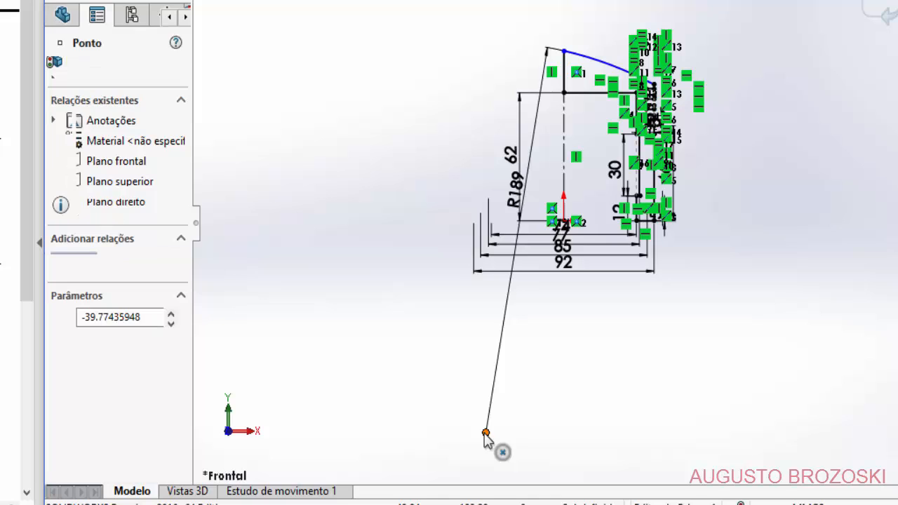
pyautogui.scroll(-5, 558, 273)
pyautogui.scroll(-5, 565, 223)
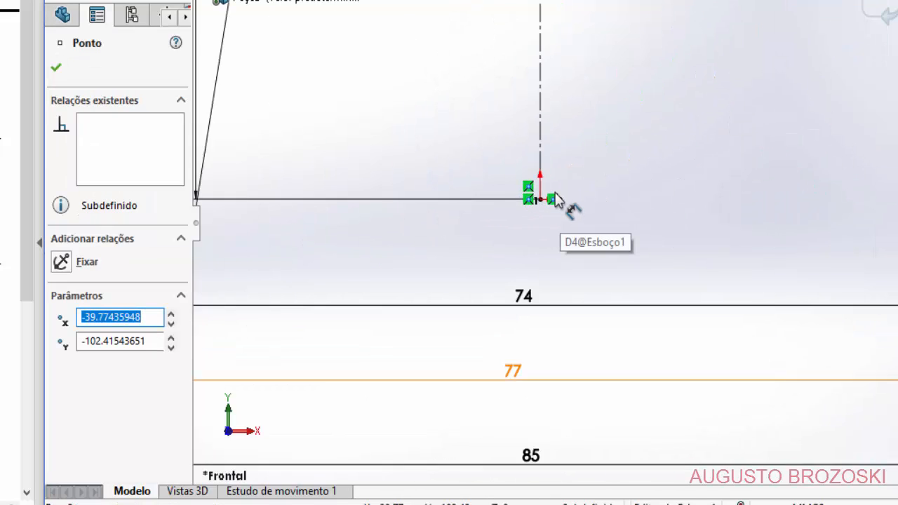
pyautogui.keyDown('ctrl'); pyautogui.click(529, 217); pyautogui.keyUp('ctrl')
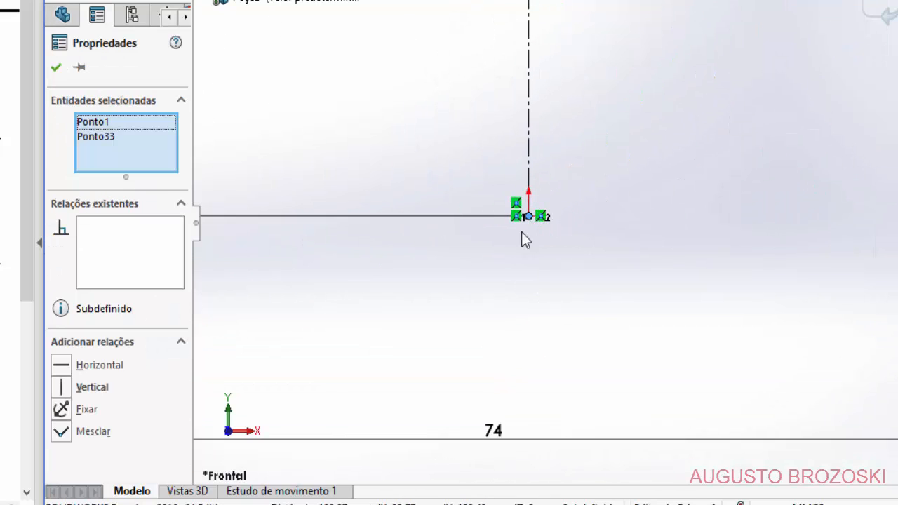
pyautogui.scroll(-1, 504, 296)
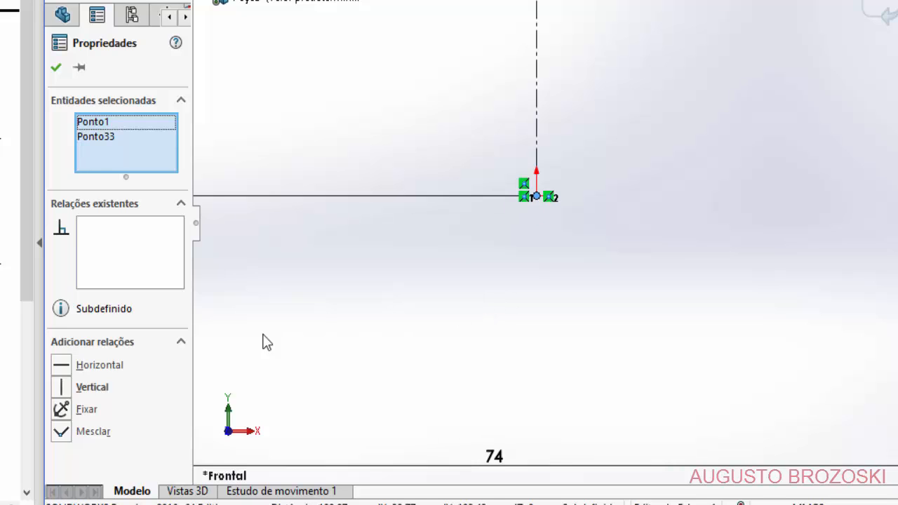
pyautogui.scroll(-2, 395, 334)
pyautogui.scroll(4, 442, 334)
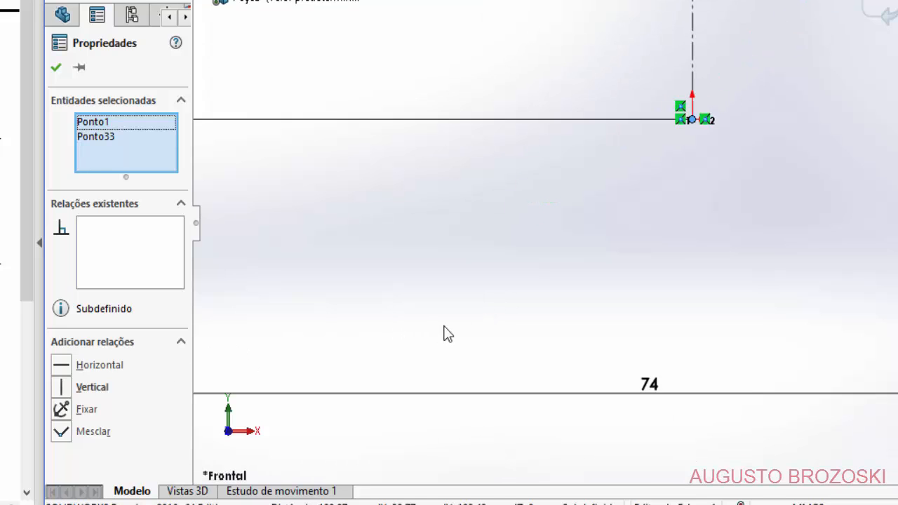
pyautogui.scroll(5, 454, 333)
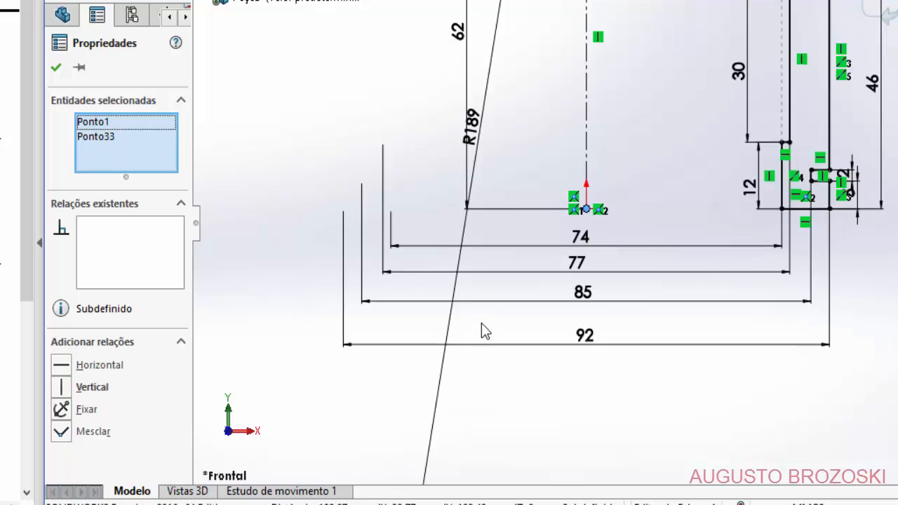
pyautogui.scroll(3, 554, 281)
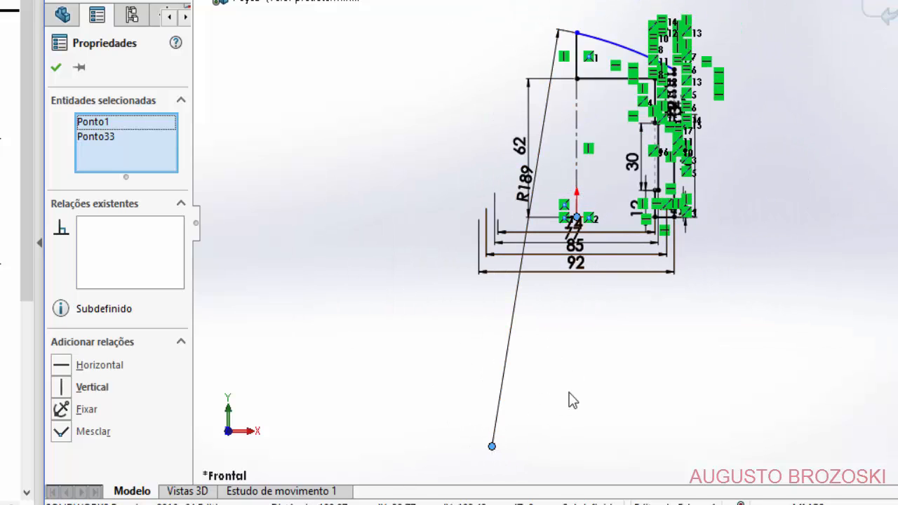
pyautogui.click(61, 387)
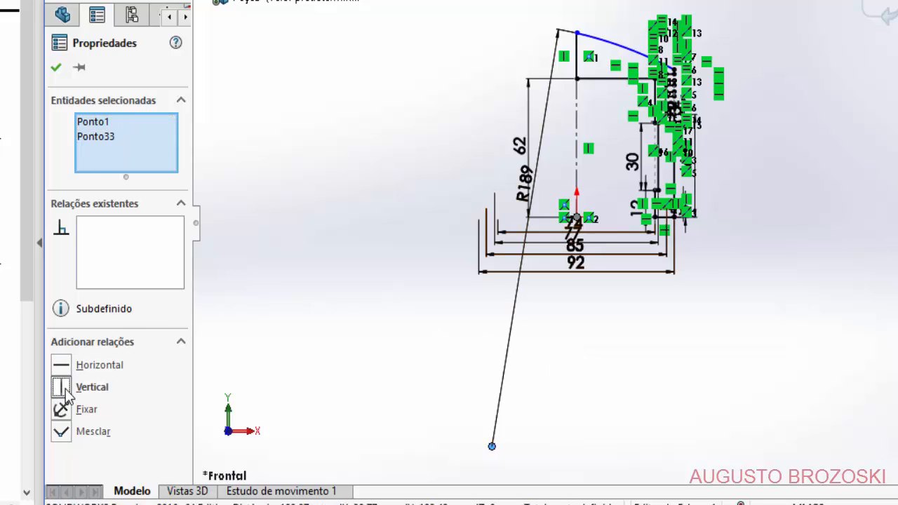
pyautogui.scroll(-5, 531, 145)
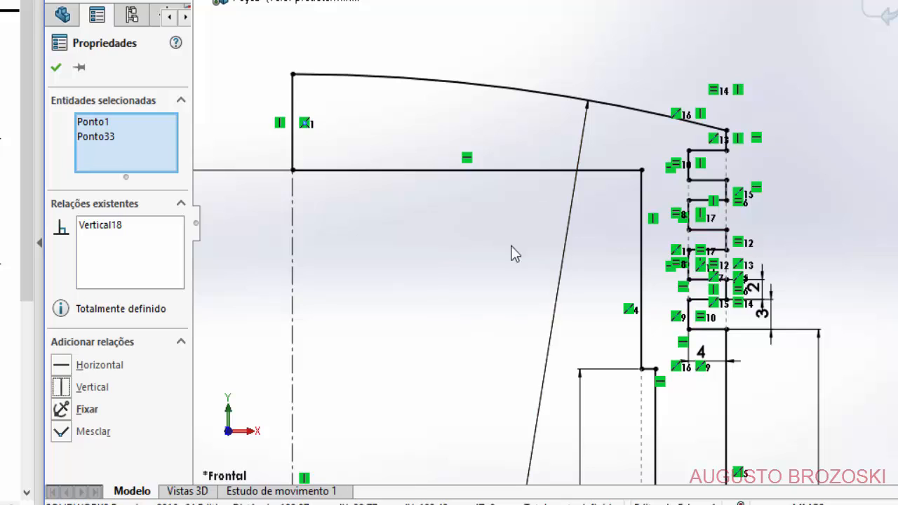
pyautogui.scroll(5, 455, 232)
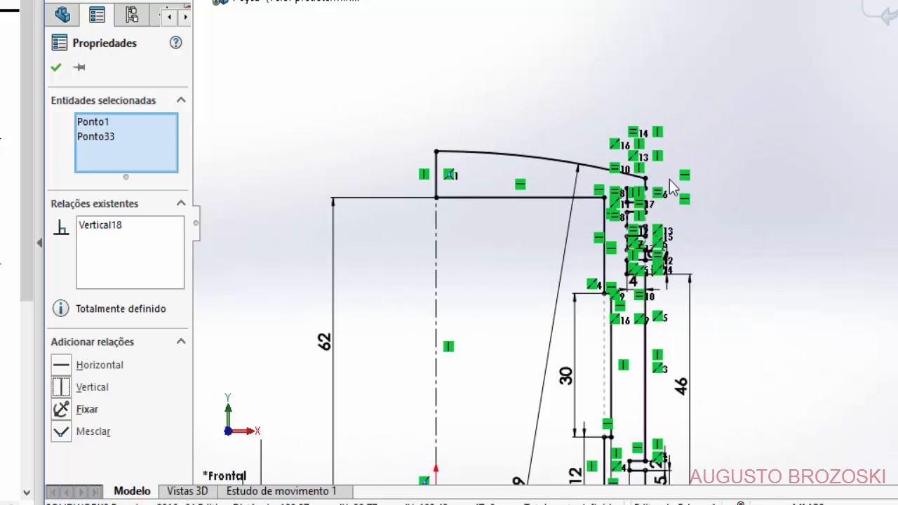
pyautogui.scroll(3, 609, 294)
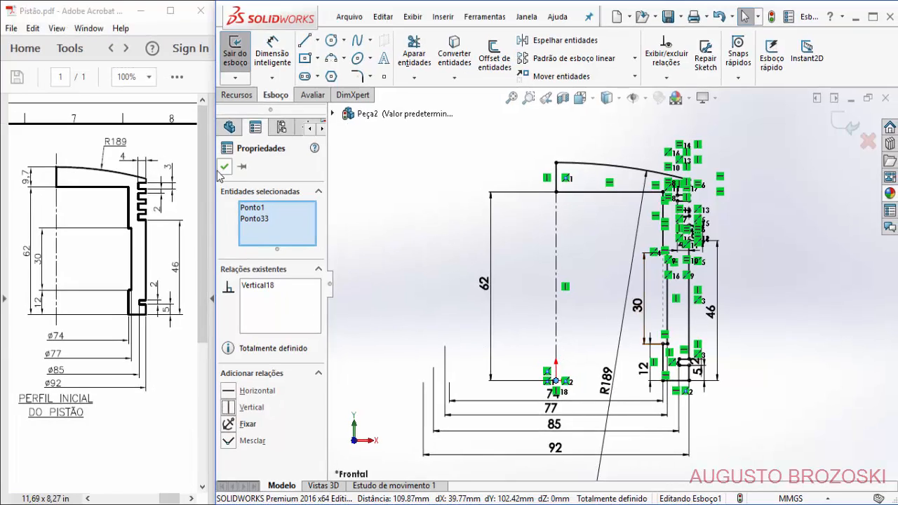
pyautogui.click(223, 167)
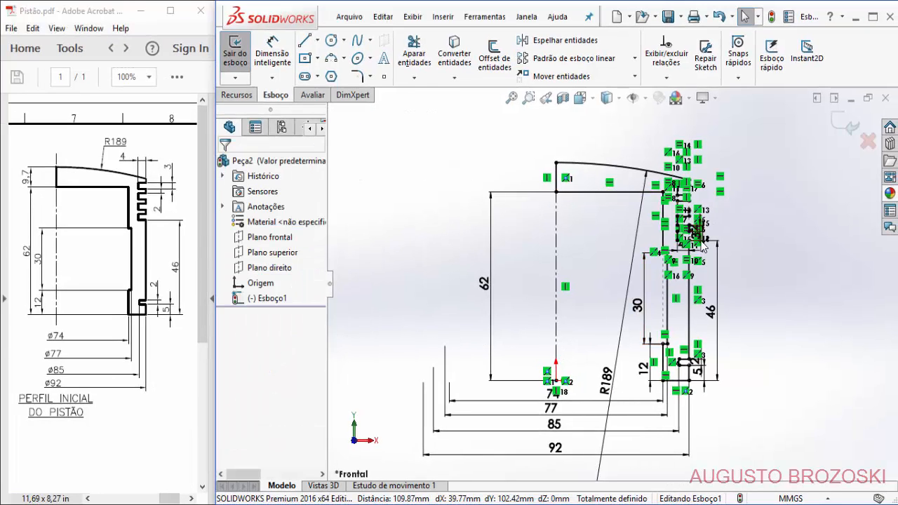
# - Hide the sketch relation symbols in the graphics area
pyautogui.click(630, 100)
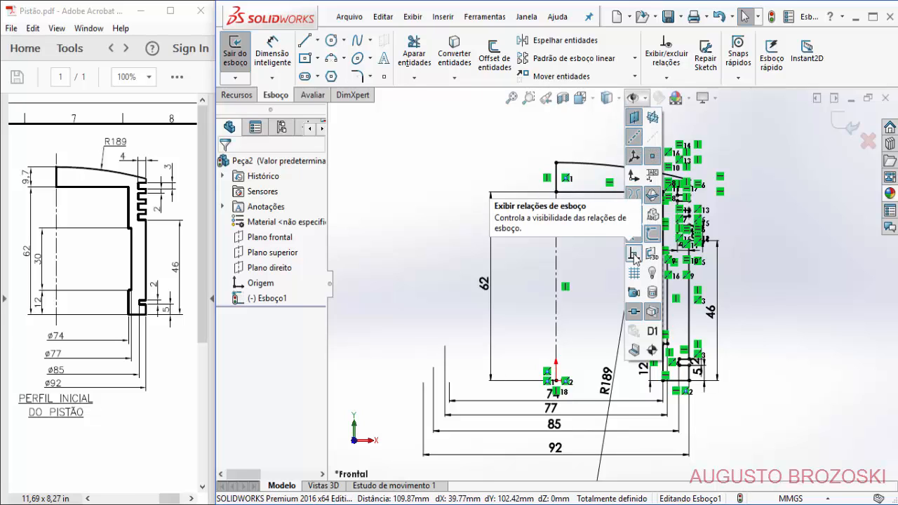
pyautogui.click(634, 255)
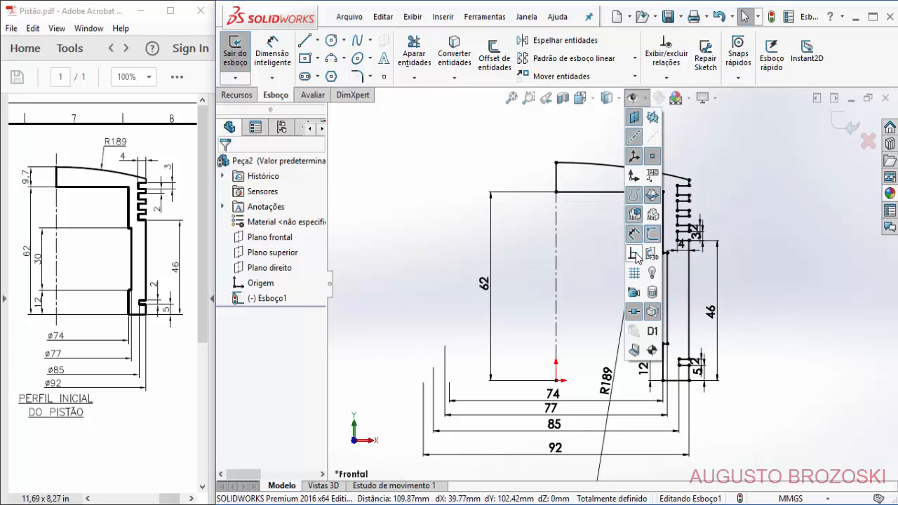
pyautogui.click(786, 246)
pyautogui.scroll(1, 734, 237)
pyautogui.scroll(-1, 732, 241)
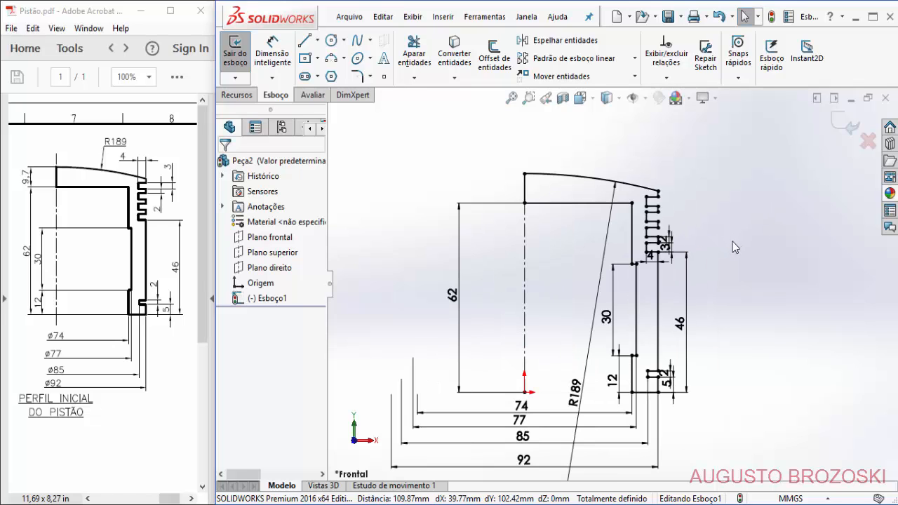
pyautogui.keyDown('ctrl'); pyautogui.moveTo(684, 272); pyautogui.dragTo(709, 226, button='middle'); pyautogui.keyUp('ctrl')
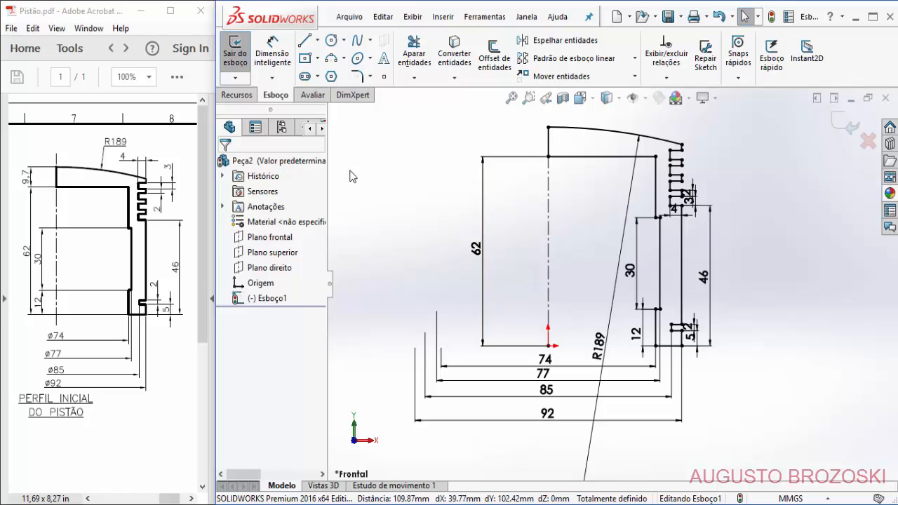
# - Exit the profile sketch and save the part as Pistão in the Motor Radial folder
pyautogui.click(843, 124)
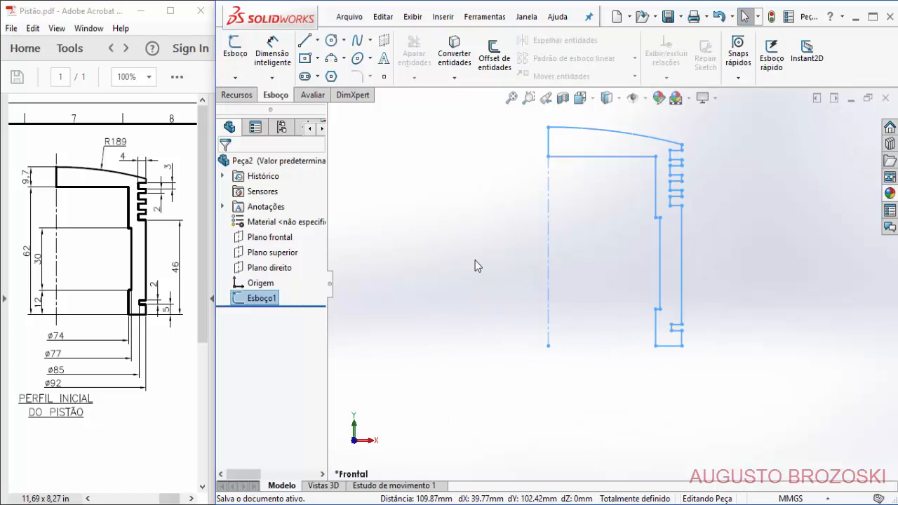
pyautogui.click(474, 260)
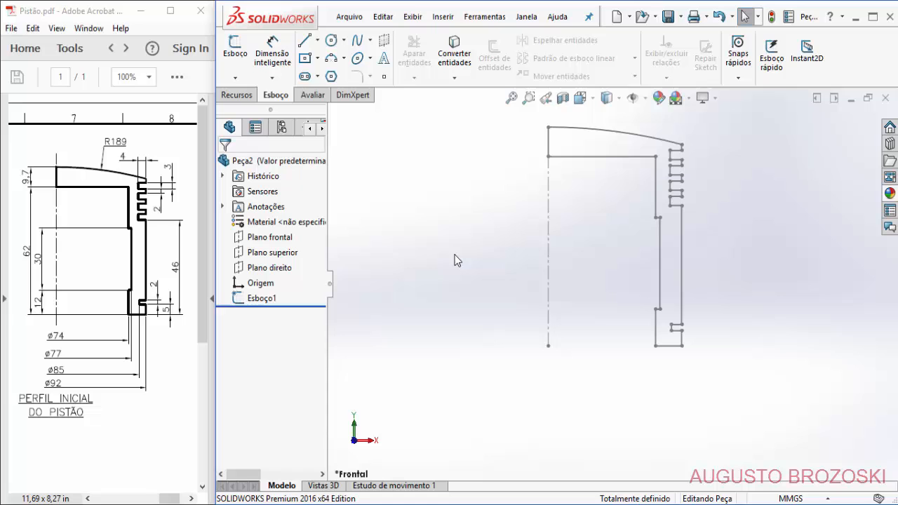
pyautogui.click(667, 18)
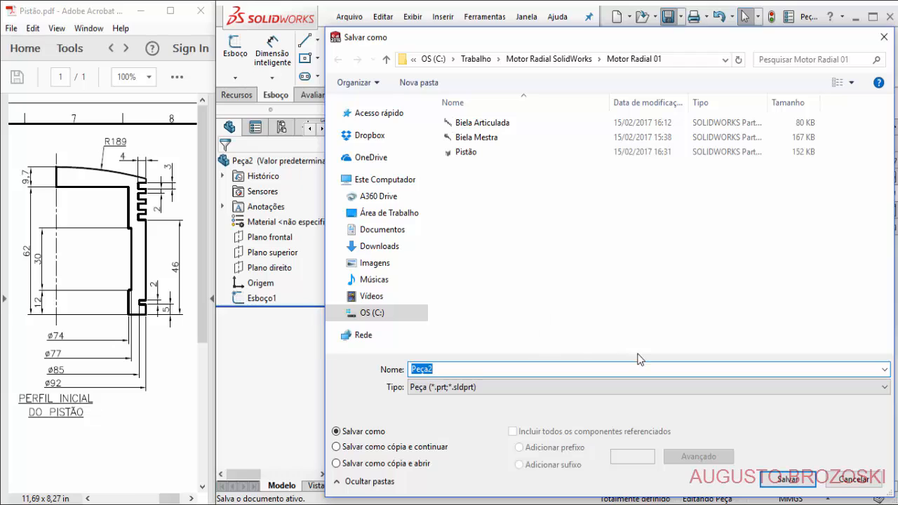
pyautogui.click(574, 62)
pyautogui.doubleClick(496, 124)
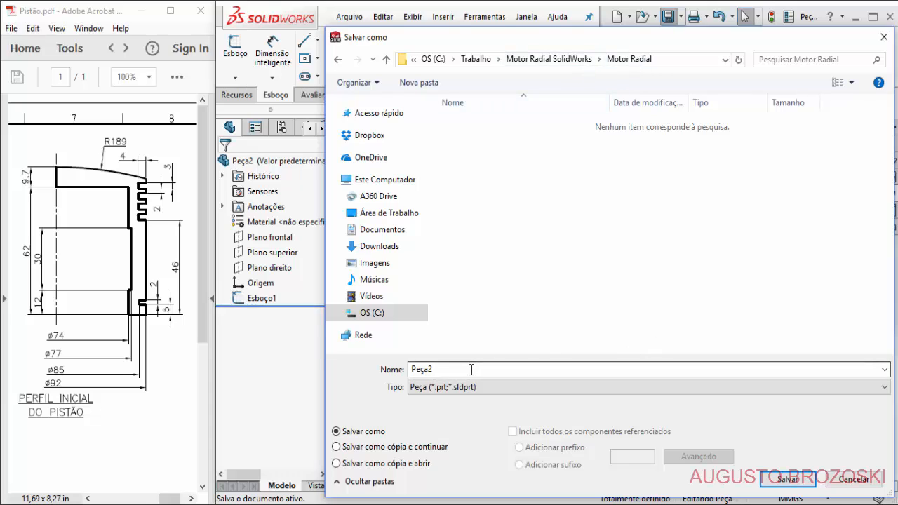
pyautogui.doubleClick(418, 369)
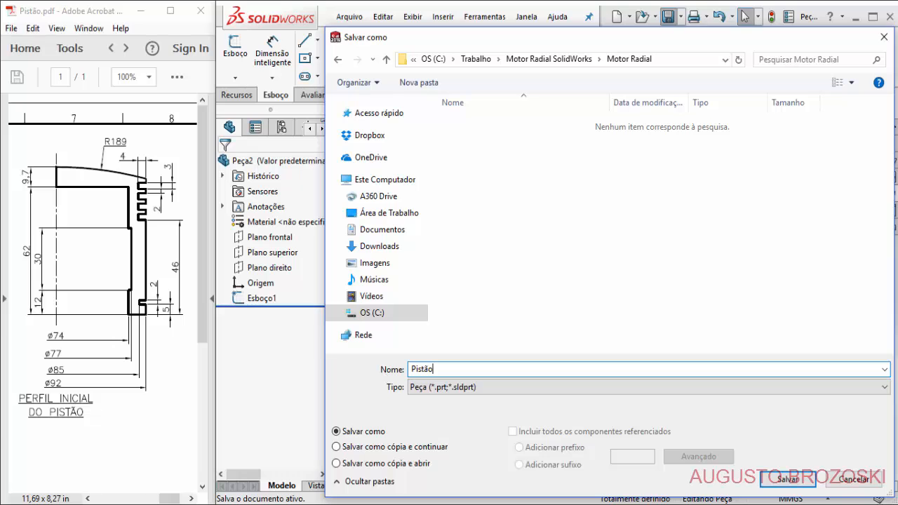
pyautogui.click(771, 483)
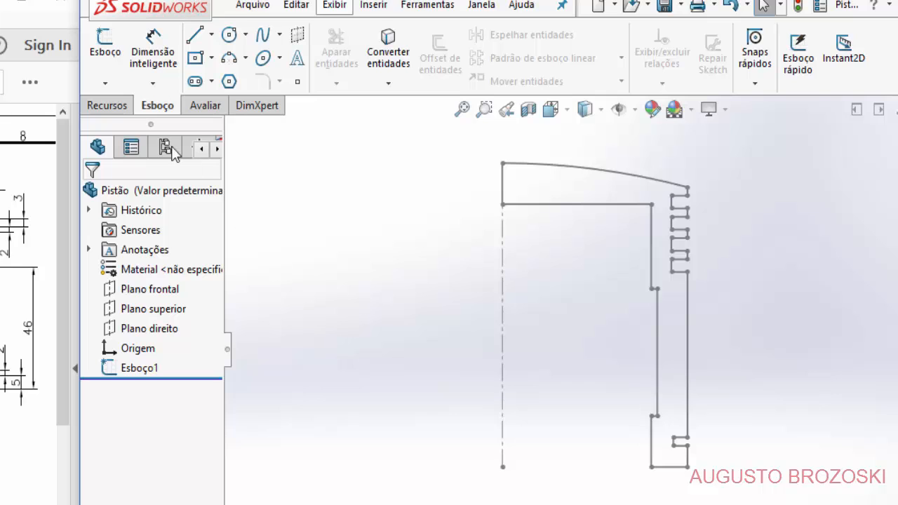
# - Revolve the piston profile sketch a full 360° about its vertical centre line
pyautogui.click(107, 106)
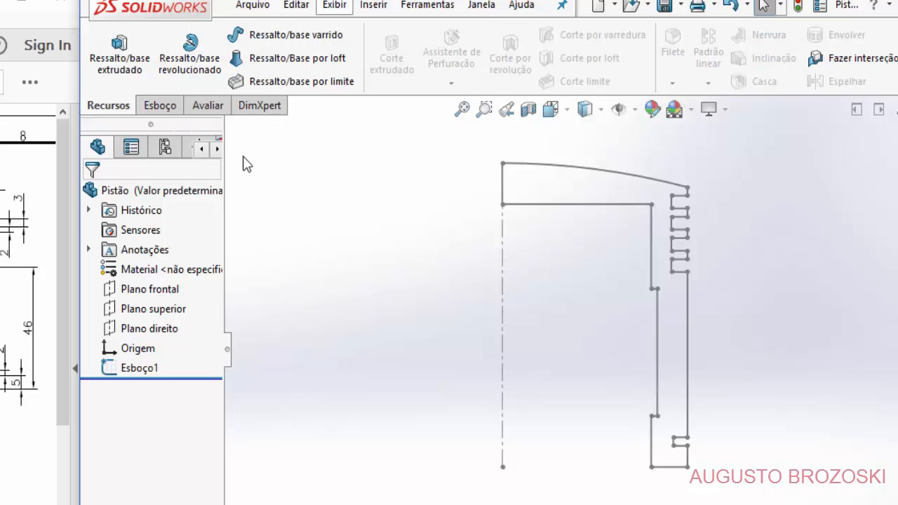
pyautogui.click(199, 73)
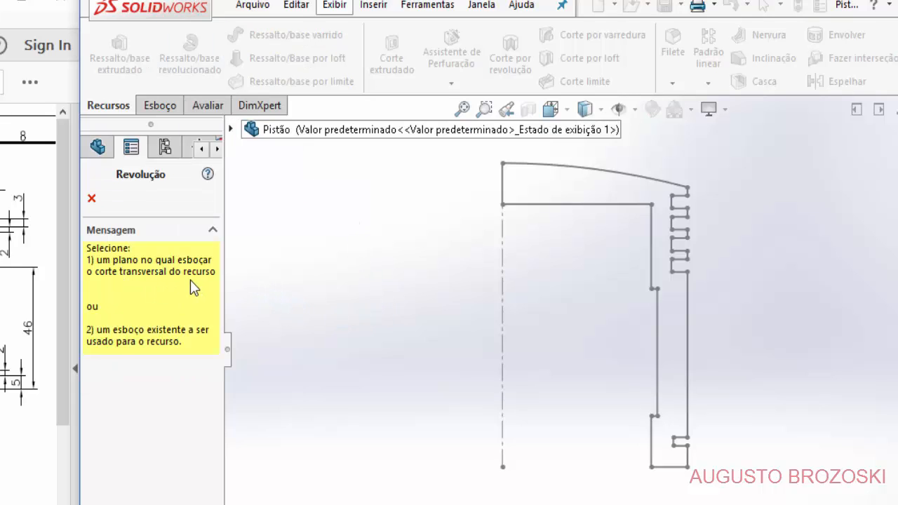
pyautogui.click(591, 206)
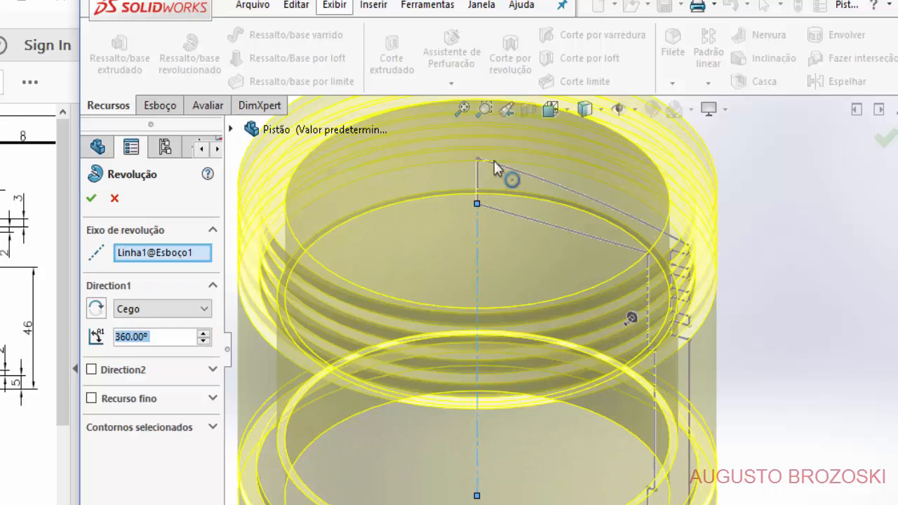
pyautogui.click(462, 108)
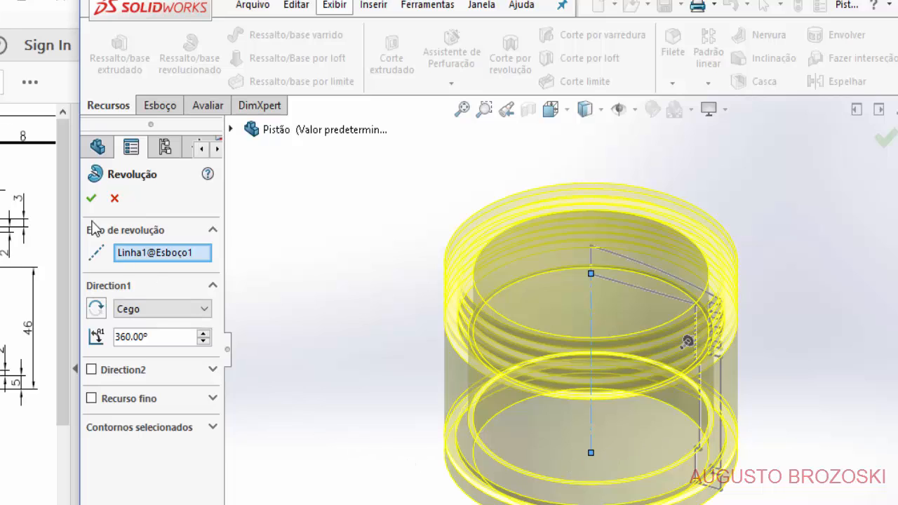
pyautogui.click(91, 197)
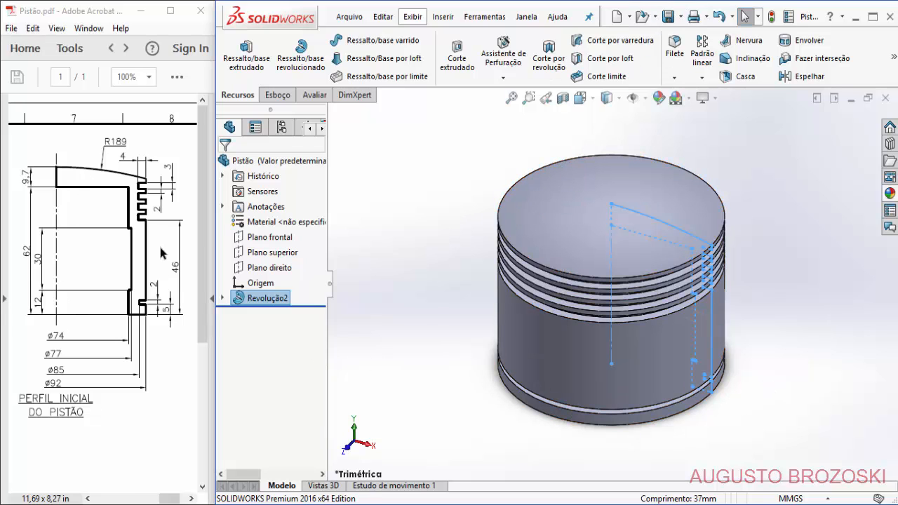
# - Check the piston drawing's section A-A and front view, and start a new sketch on the front plane (Plano frontal)
pyautogui.scroll(-5, 87, 338)
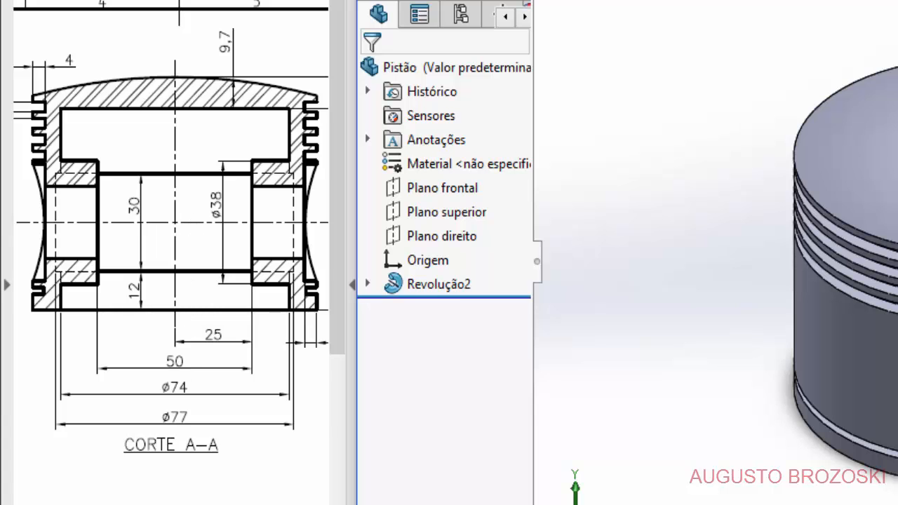
pyautogui.moveTo(127, 266); pyautogui.dragTo(479, 265)
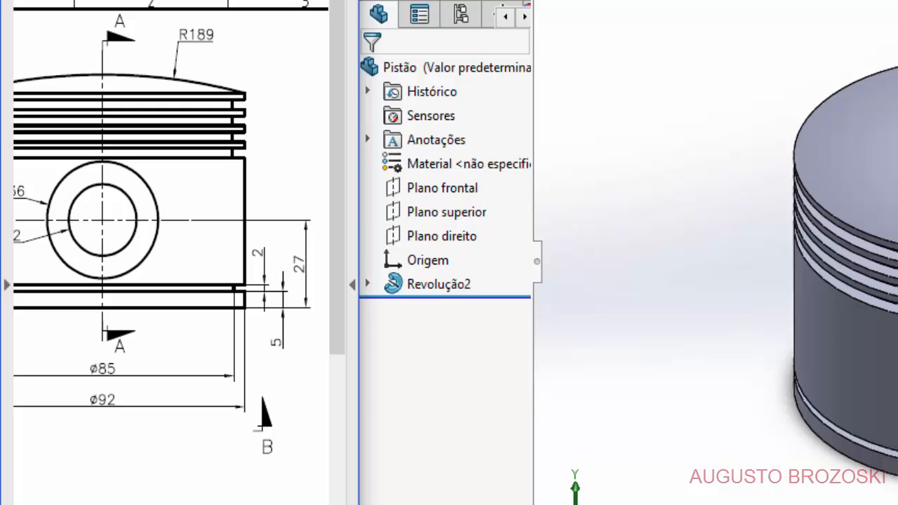
pyautogui.moveTo(91, 504); pyautogui.dragTo(190, 504)
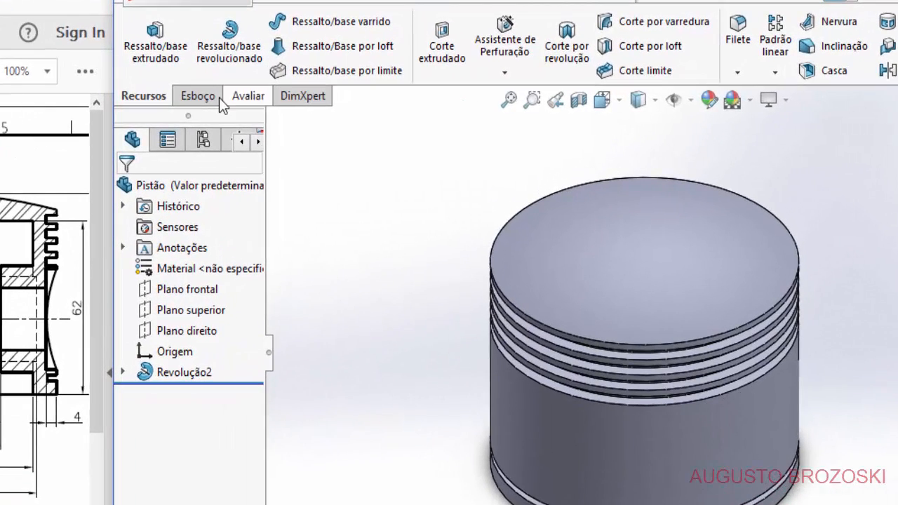
pyautogui.click(198, 97)
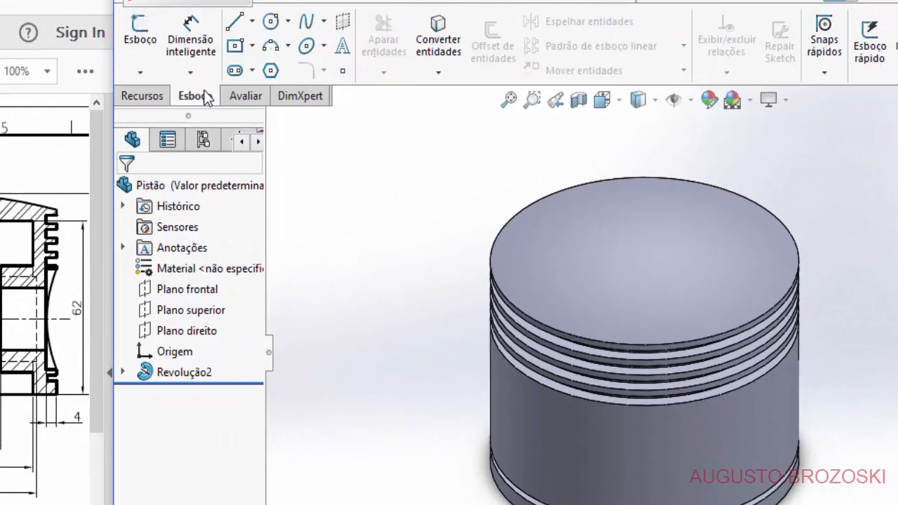
pyautogui.click(142, 37)
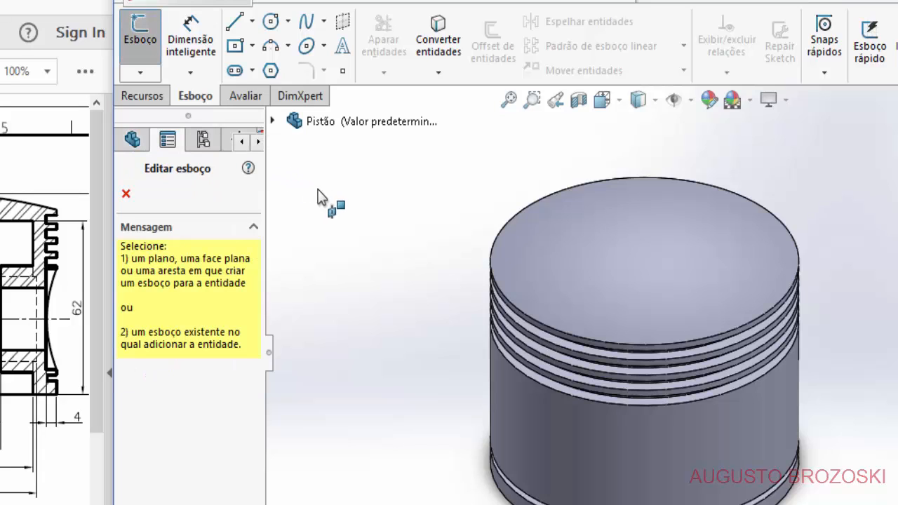
pyautogui.click(273, 122)
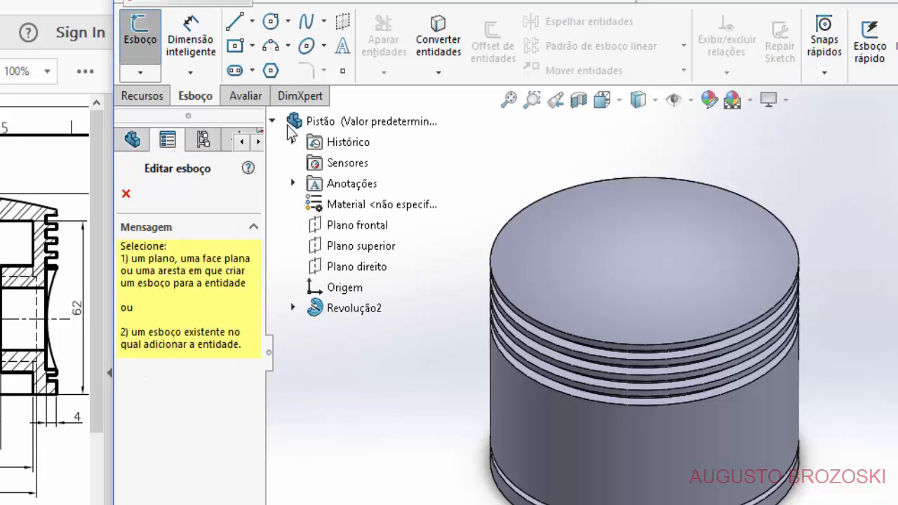
pyautogui.click(347, 231)
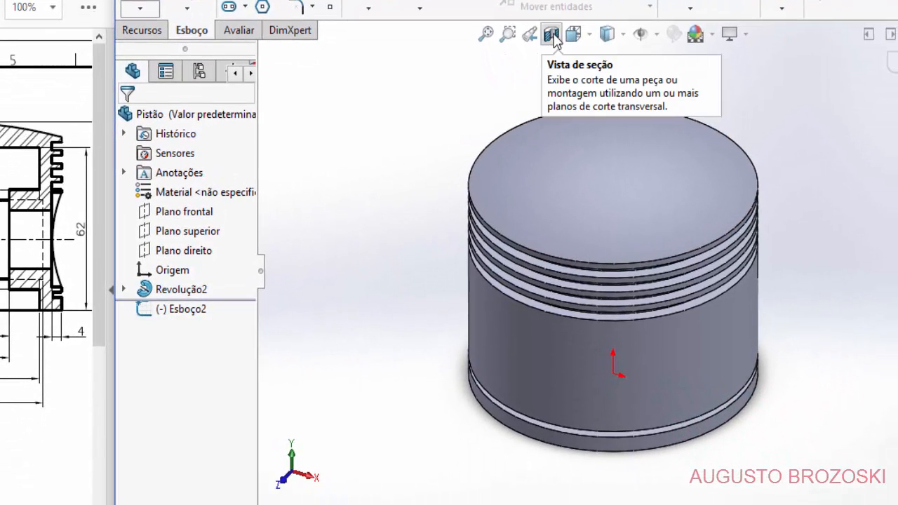
# - Show the piston in a section view cut at the front plane and orient it to the front view
pyautogui.click(554, 39)
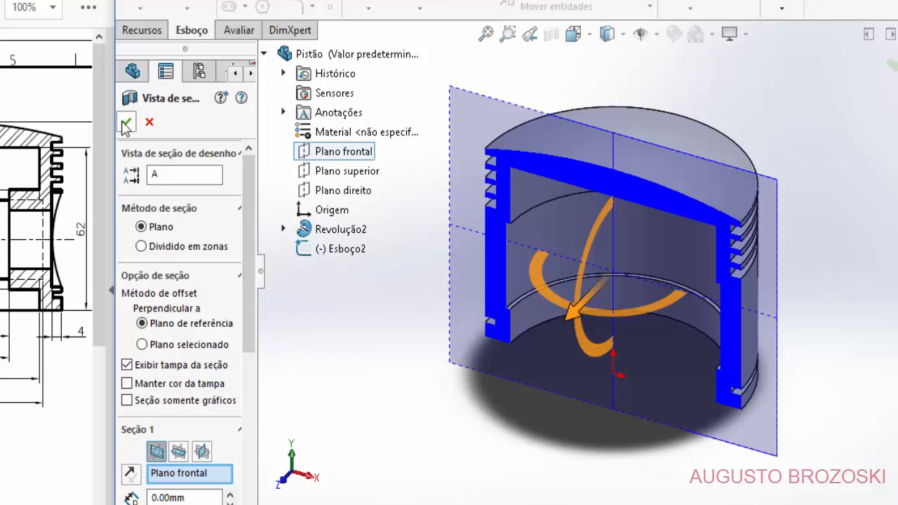
pyautogui.click(178, 453)
pyautogui.click(202, 452)
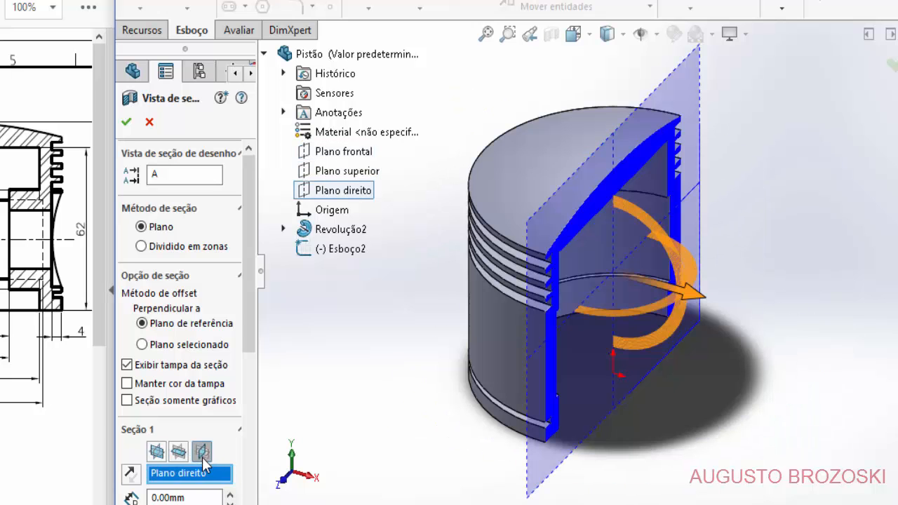
pyautogui.click(157, 452)
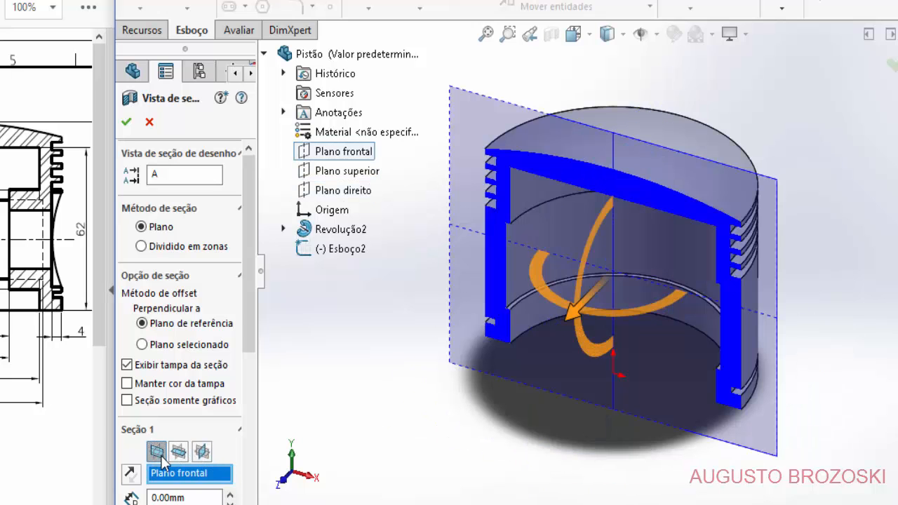
pyautogui.click(126, 120)
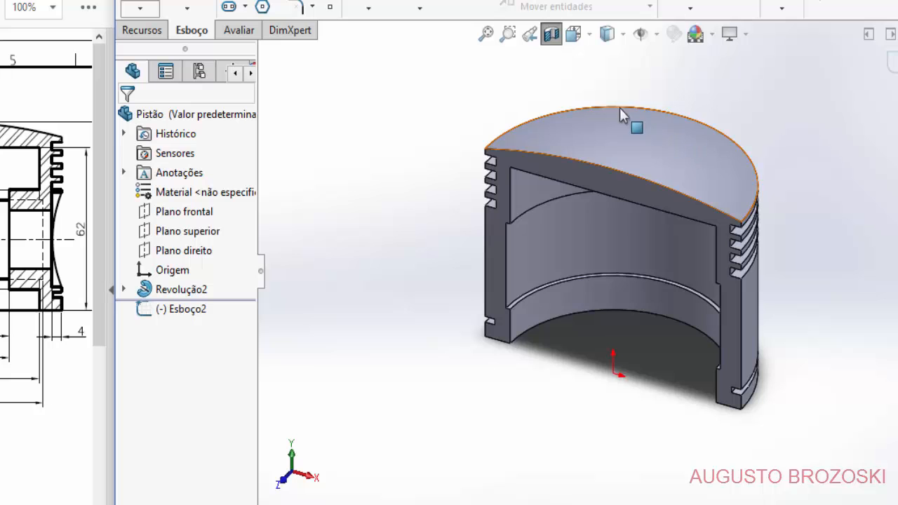
pyautogui.click(573, 33)
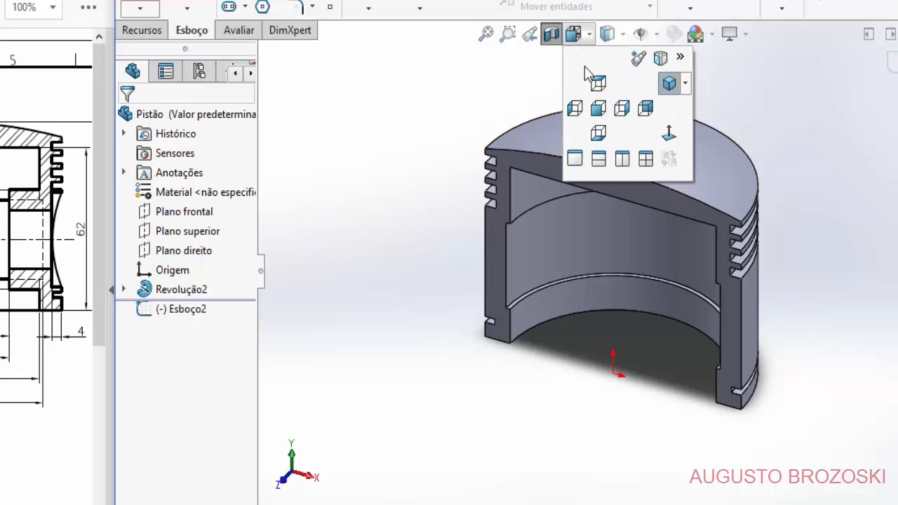
pyautogui.click(597, 107)
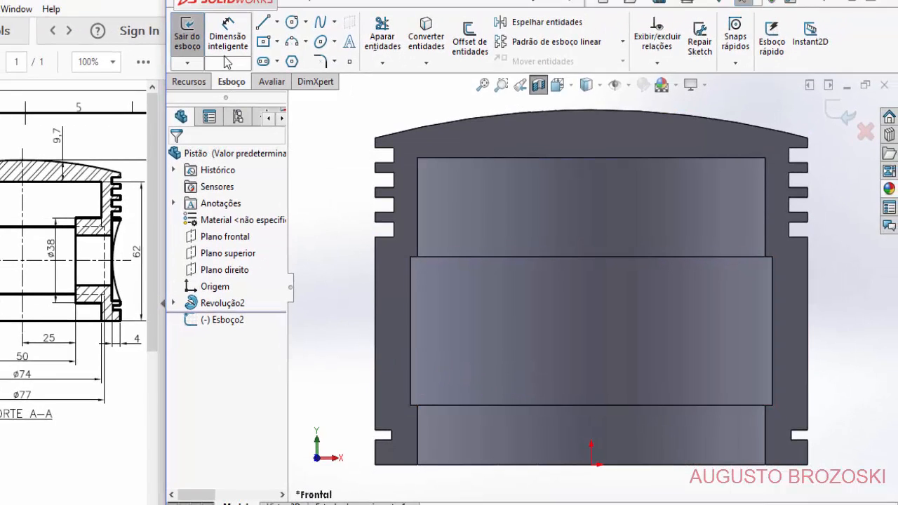
# - Sketch a circle of about 27 mm diameter centred about 26 mm directly above the origin
pyautogui.click(291, 22)
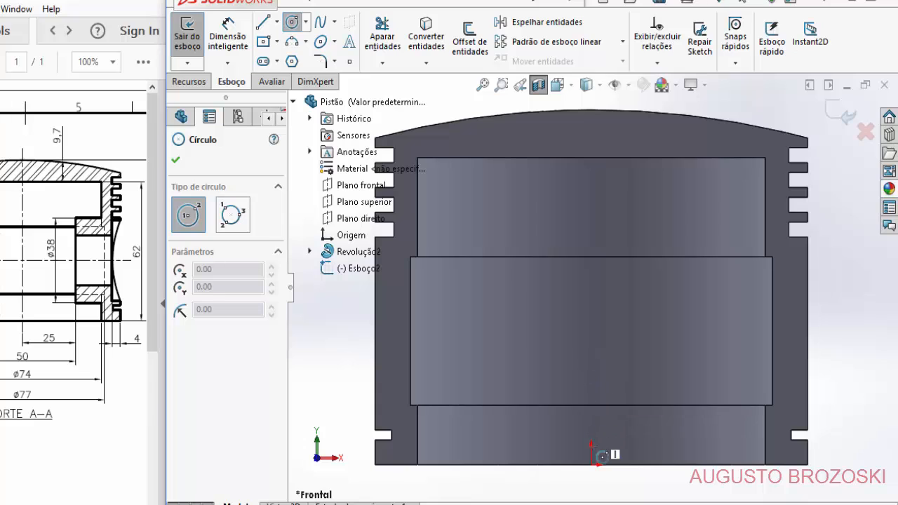
pyautogui.click(591, 337)
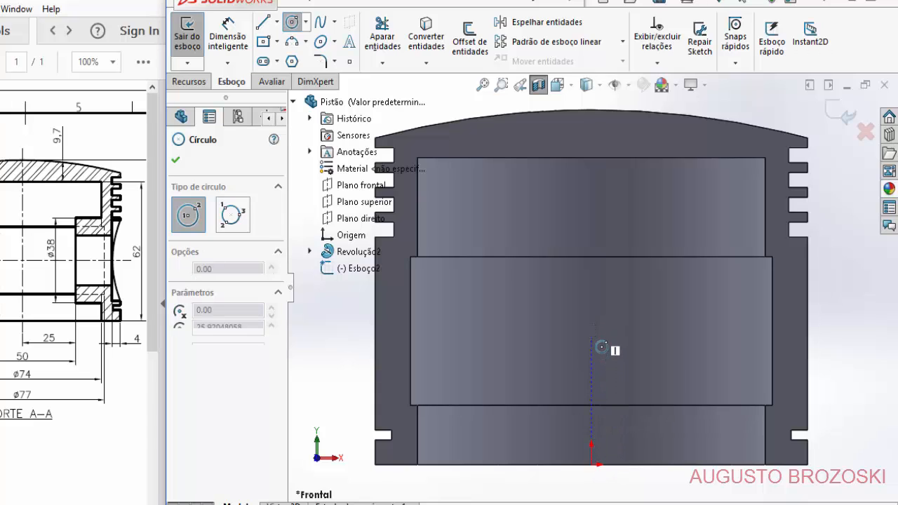
pyautogui.click(649, 363)
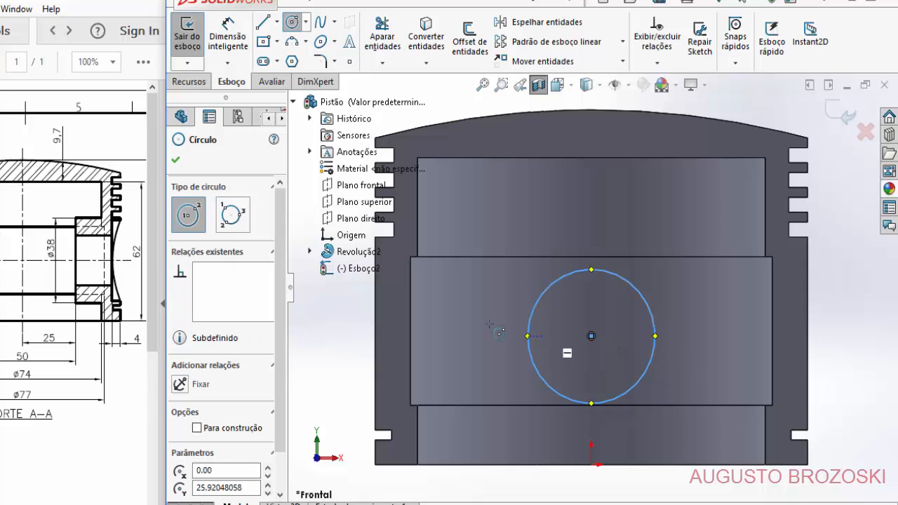
pyautogui.click(176, 161)
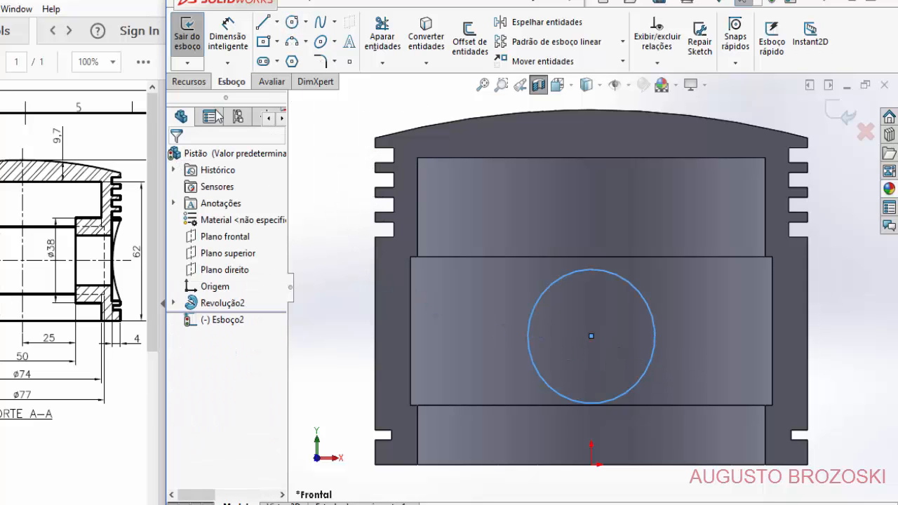
# - Dimension the circle's diameter as 38 mm
pyautogui.click(228, 37)
pyautogui.click(539, 288)
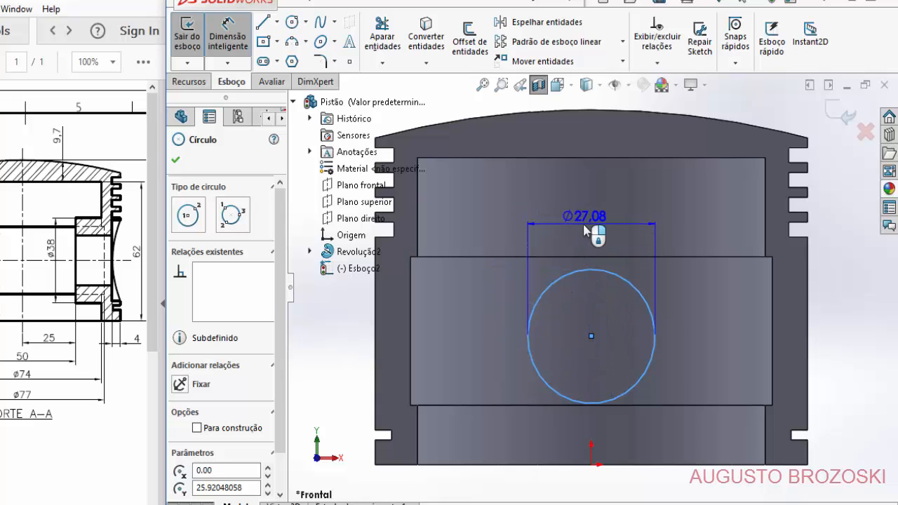
pyautogui.click(584, 230)
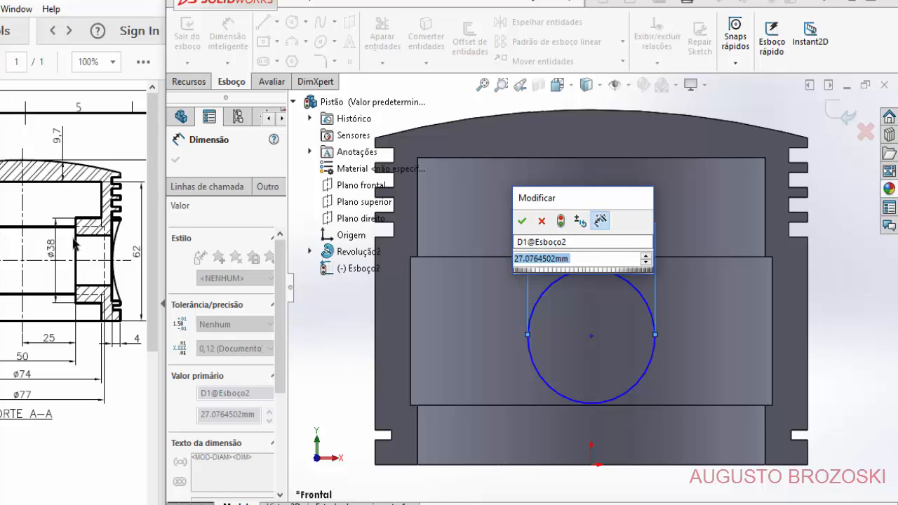
pyautogui.write('38')
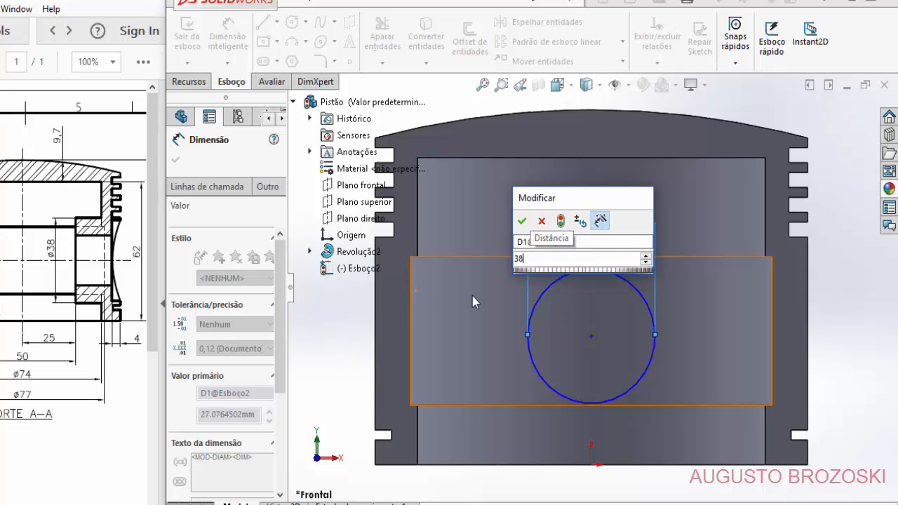
pyautogui.press('Return')
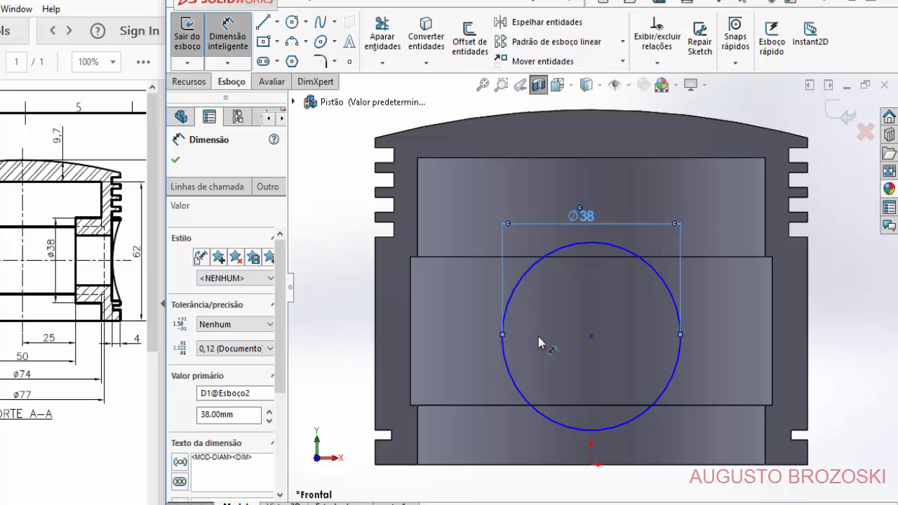
# - Dimension the vertical distance from the origin to the circle's centre as 27 mm
pyautogui.click(591, 337)
pyautogui.click(593, 464)
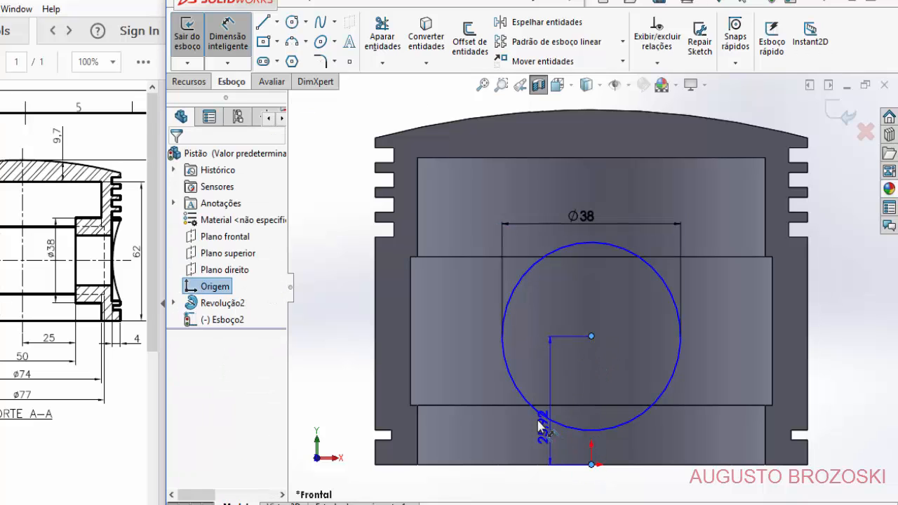
pyautogui.click(491, 398)
pyautogui.write('27')
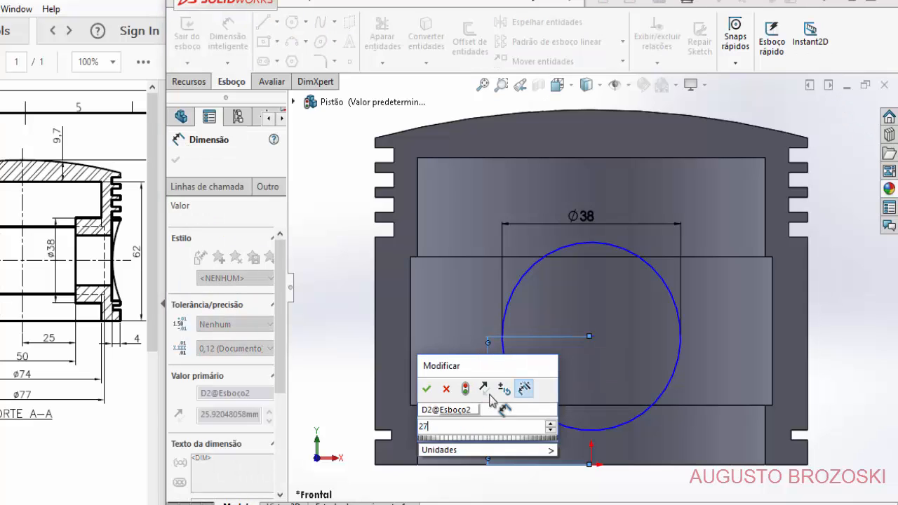
pyautogui.press('Return')
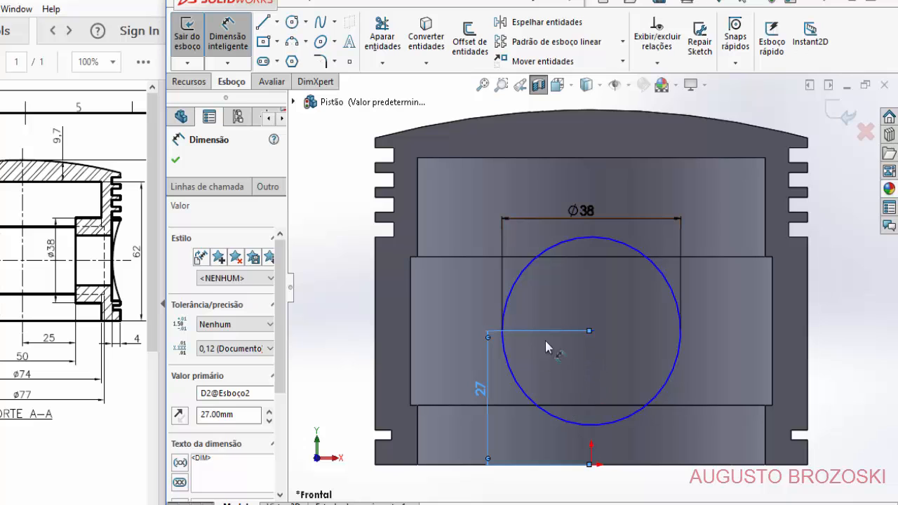
# - Add a vertical relation between the 38 mm circle's centre and the origin, and close the sketch
pyautogui.click(175, 159)
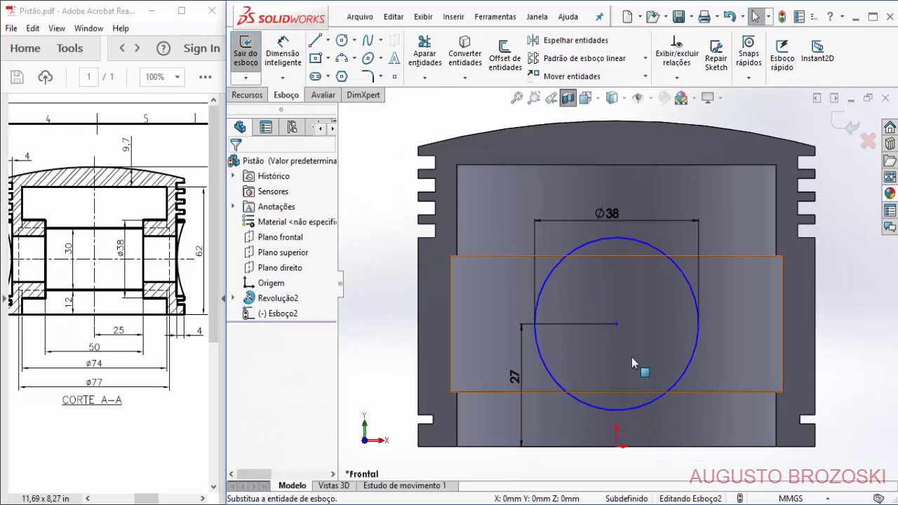
pyautogui.click(616, 323)
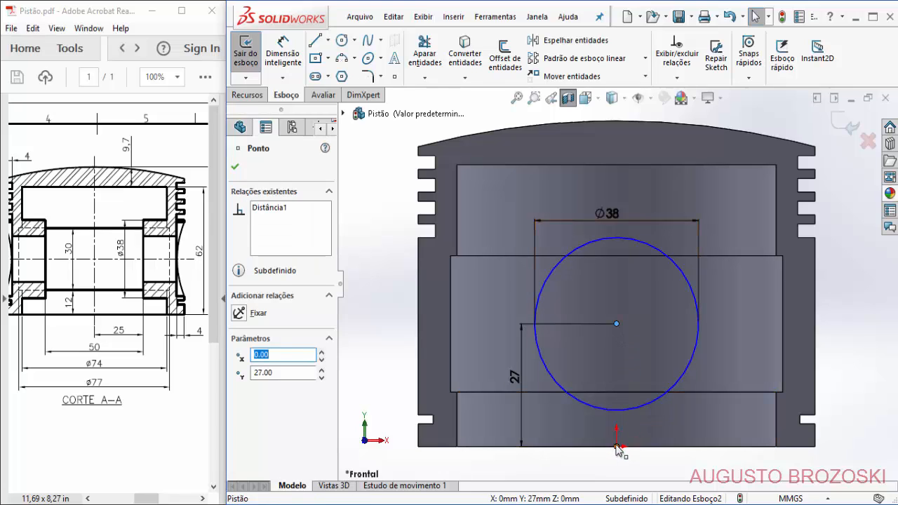
pyautogui.keyDown('ctrl'); pyautogui.click(617, 447); pyautogui.keyUp('ctrl')
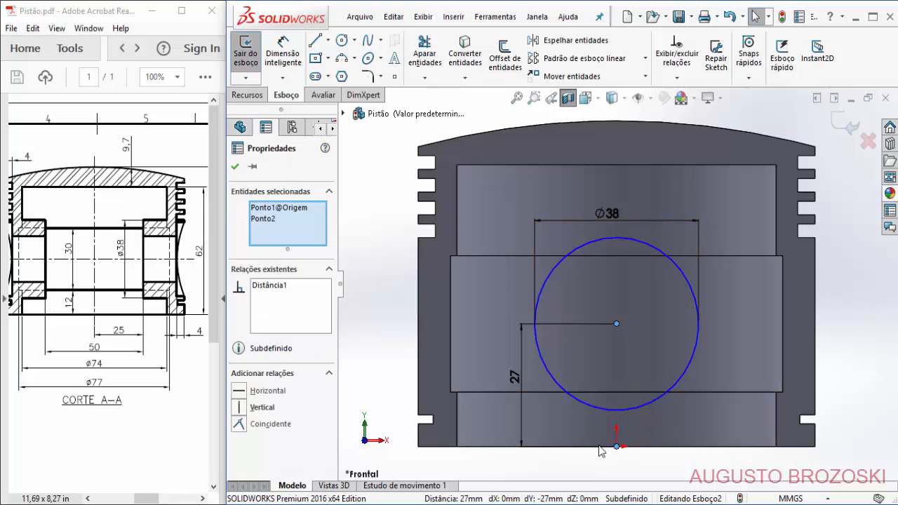
pyautogui.click(239, 408)
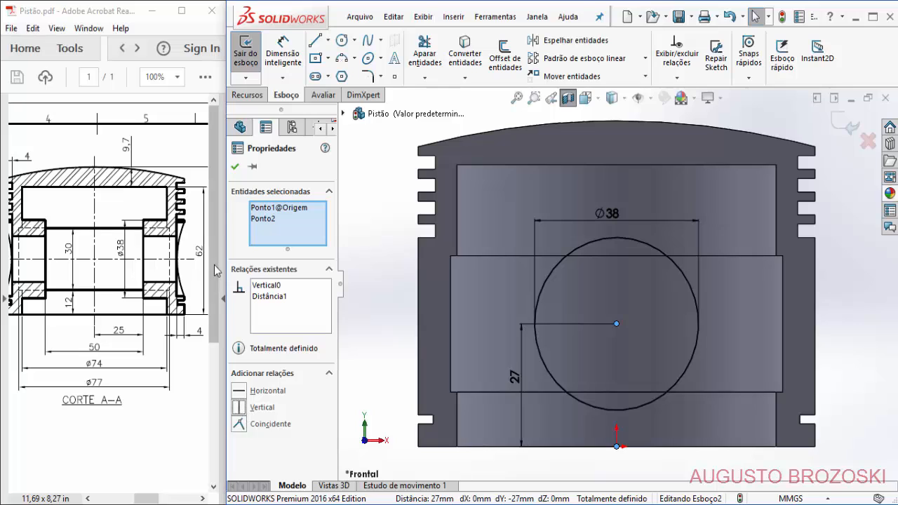
pyautogui.click(235, 167)
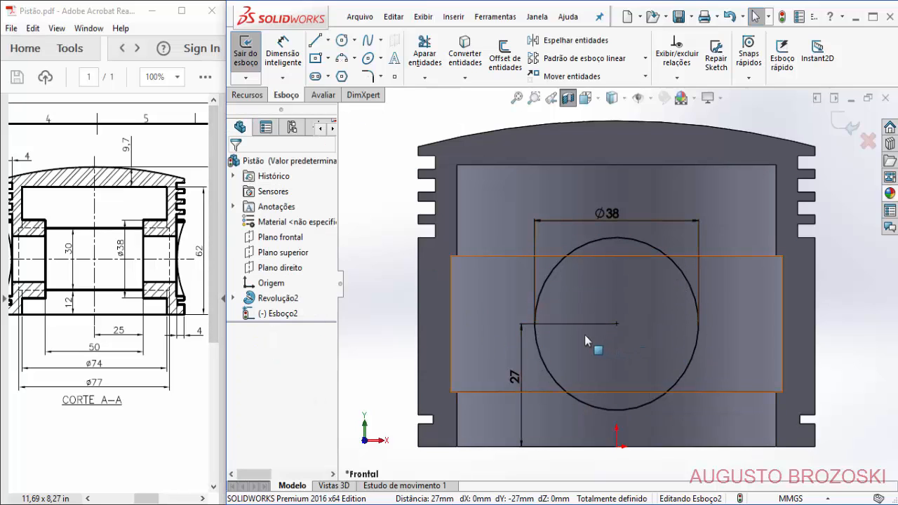
pyautogui.click(841, 121)
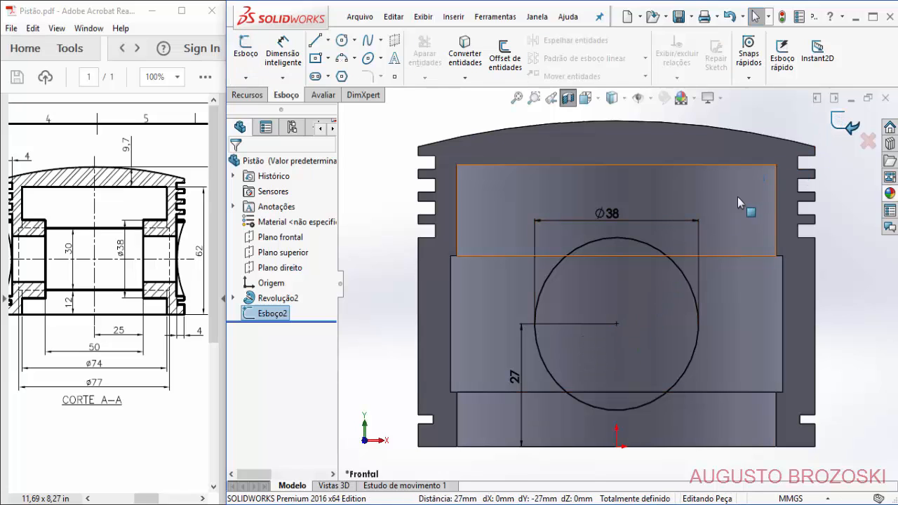
# - Set up a boss extrusion of the 38 mm circle starting from a 25 mm offset, reversed to the rear side of the sketch plane
pyautogui.click(587, 99)
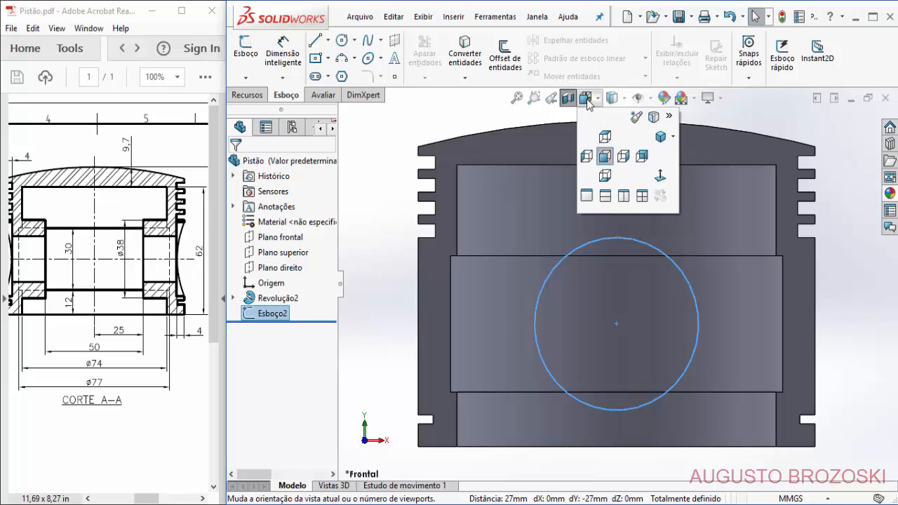
pyautogui.click(661, 137)
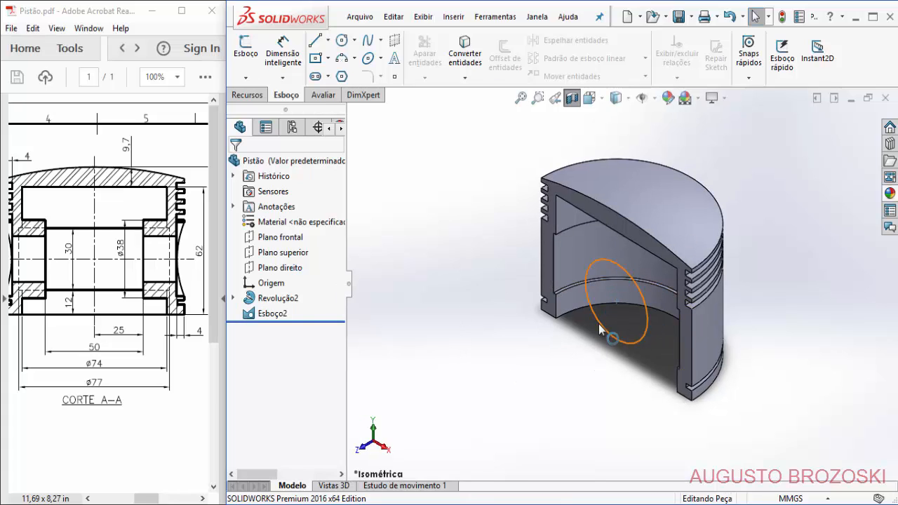
pyautogui.click(248, 95)
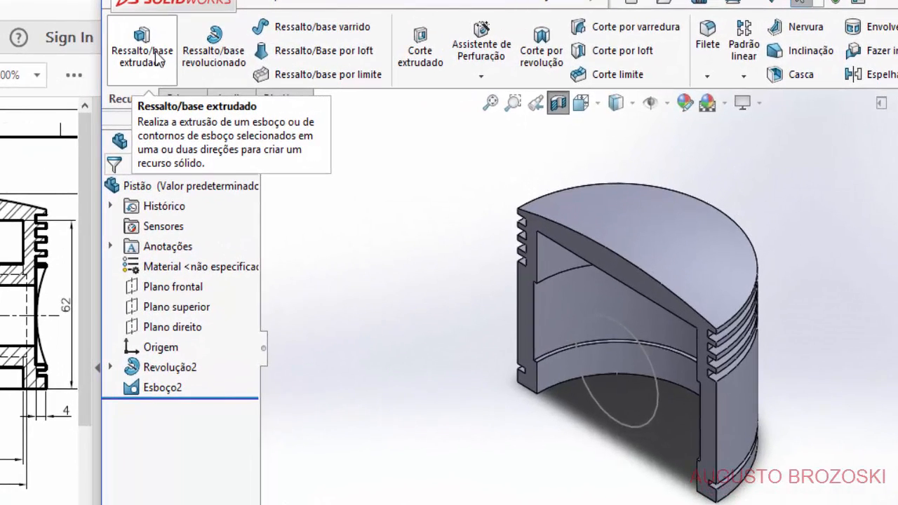
pyautogui.click(157, 59)
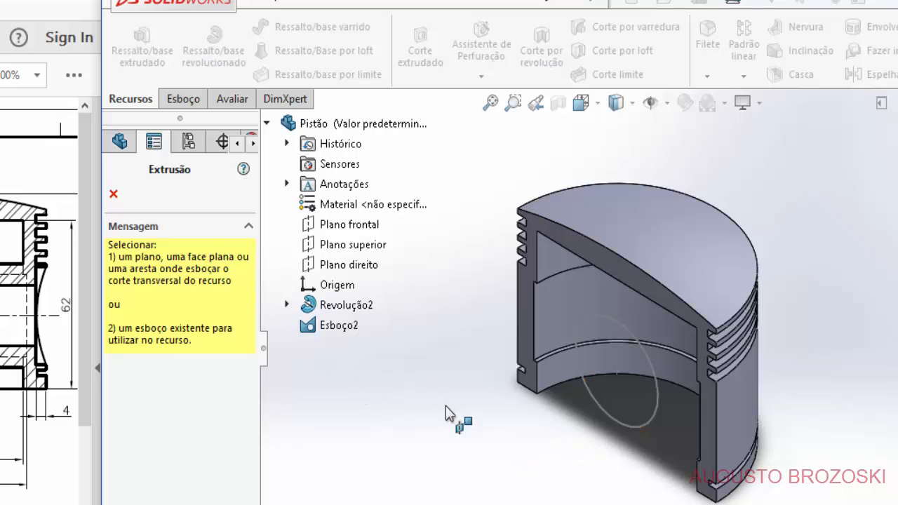
pyautogui.click(613, 418)
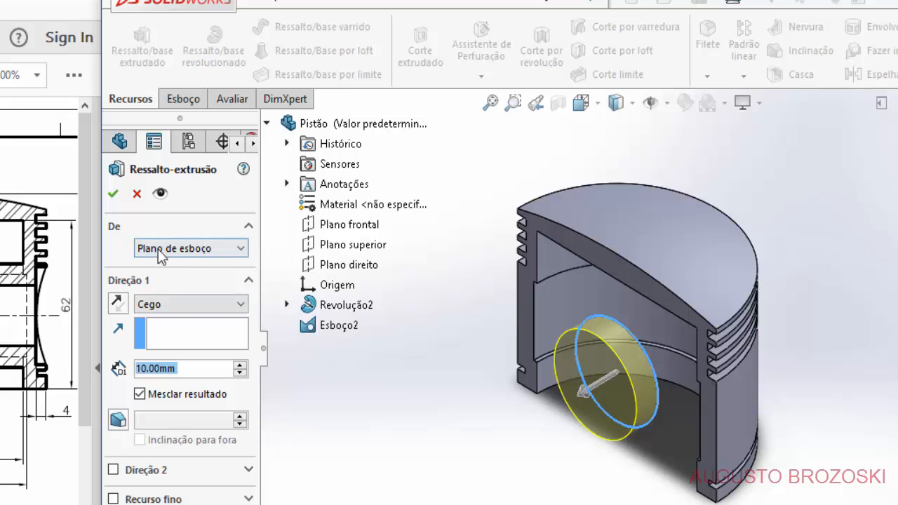
pyautogui.click(229, 251)
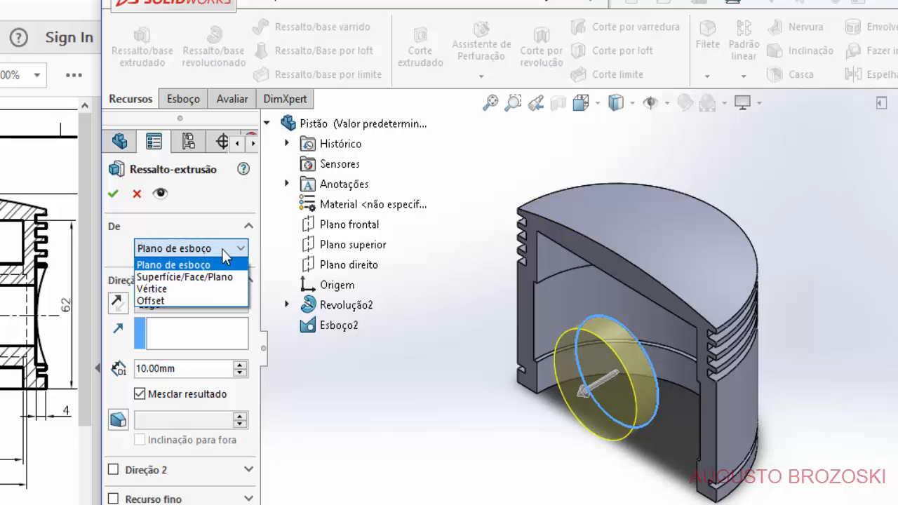
pyautogui.click(184, 299)
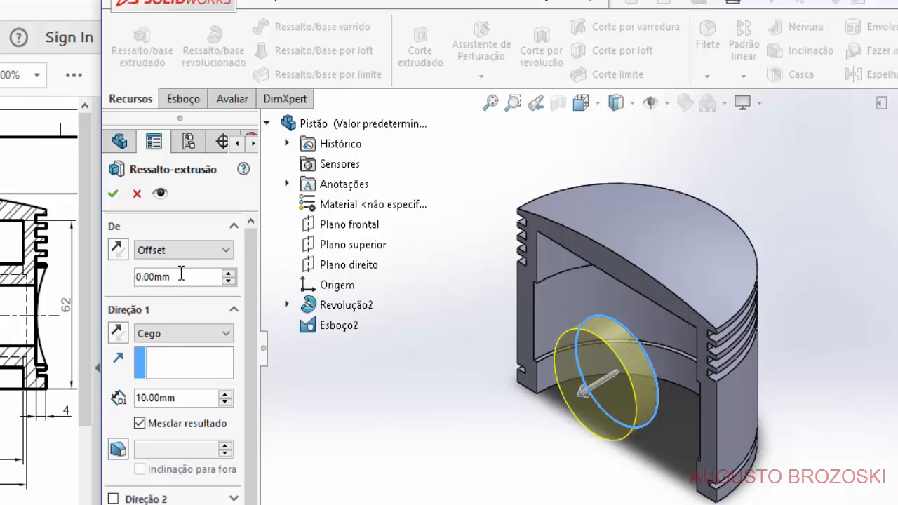
pyautogui.hotkey('ctrl', 'a')
pyautogui.write('25')
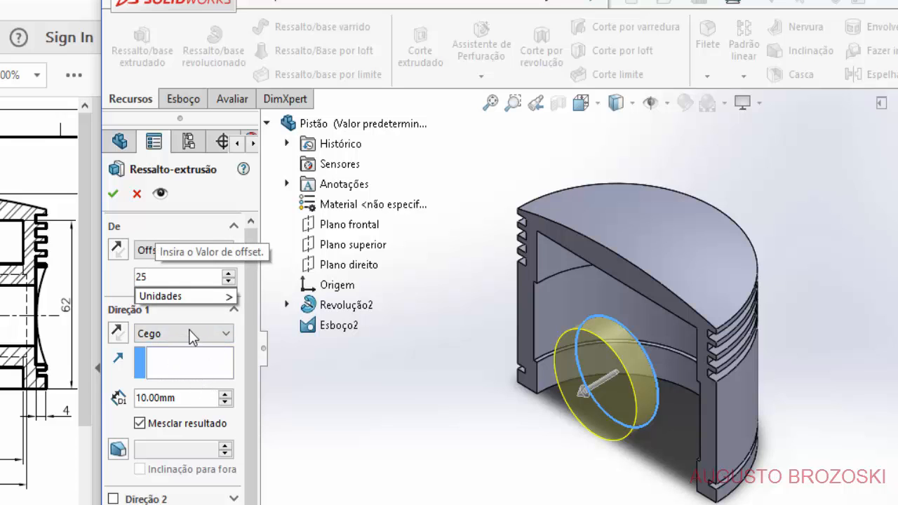
pyautogui.press('Return')
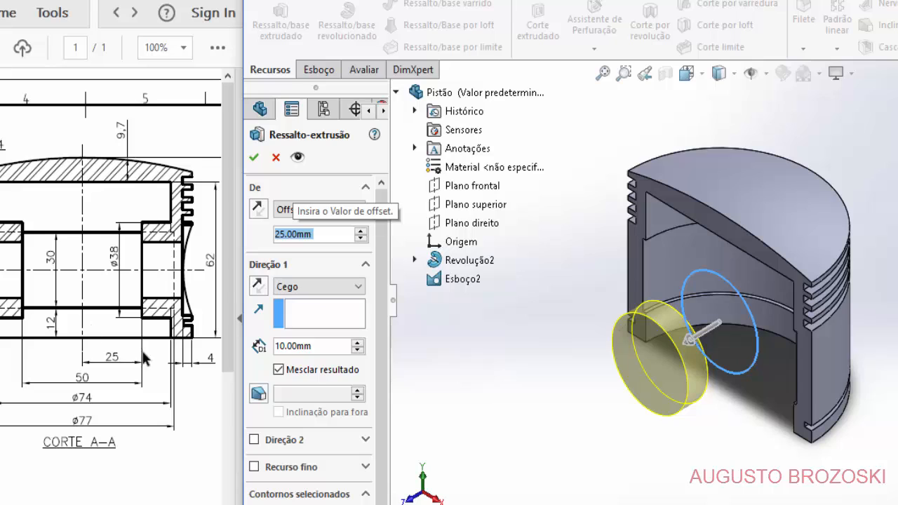
pyautogui.click(337, 236)
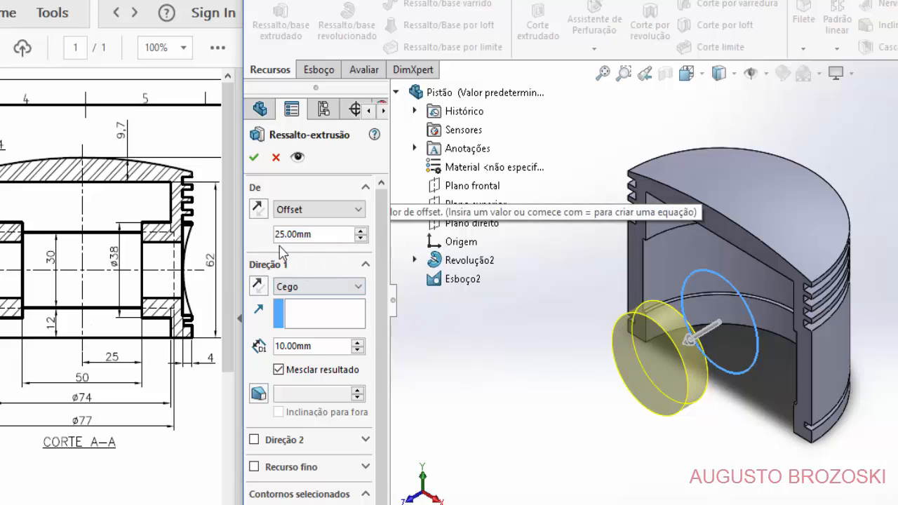
pyautogui.click(258, 209)
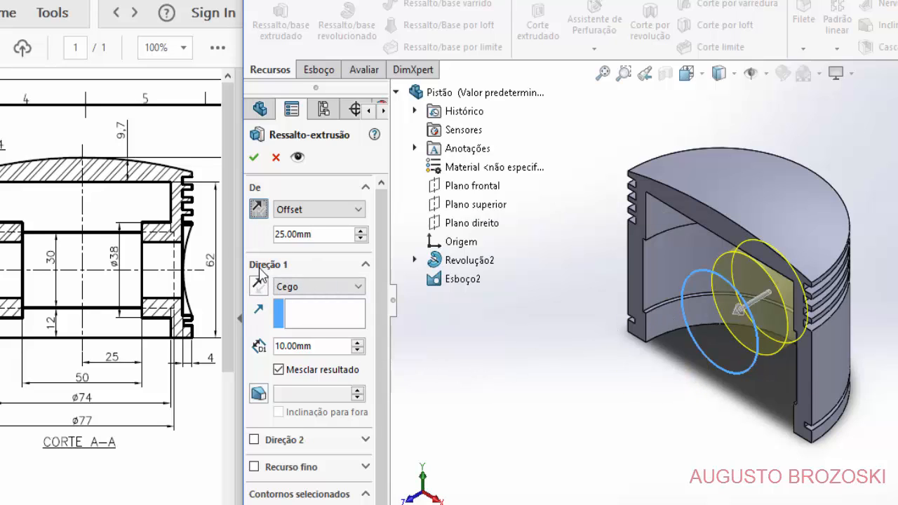
# - Extrude the boss up to the surface of the piston's recessed inner wall, with the extrusion direction reversed towards that wall
pyautogui.click(323, 287)
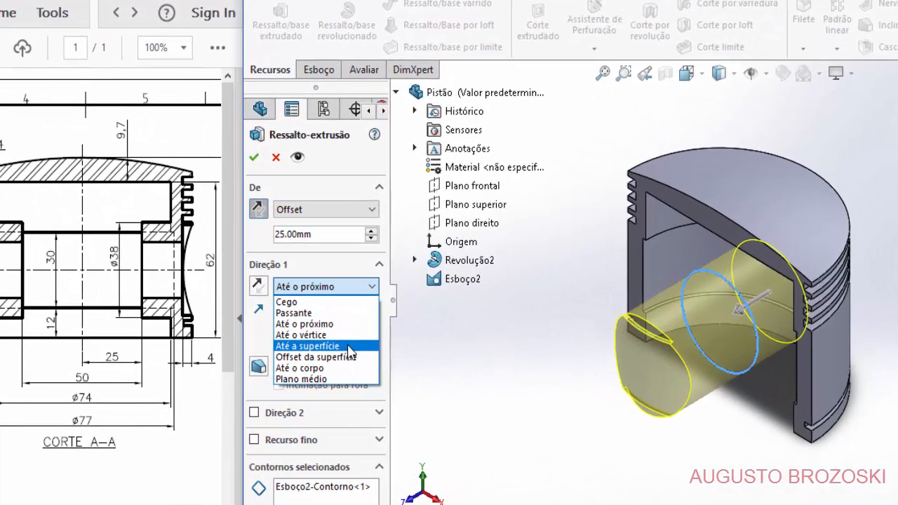
pyautogui.click(349, 346)
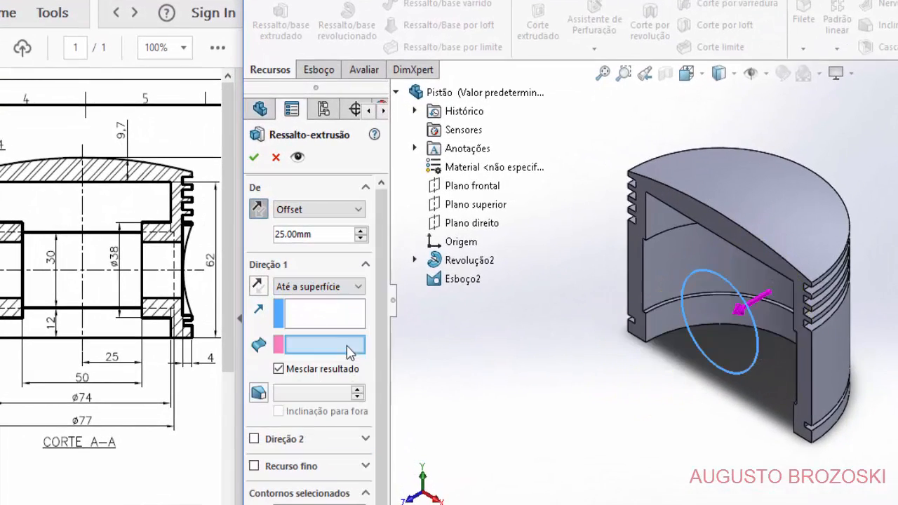
pyautogui.click(702, 261)
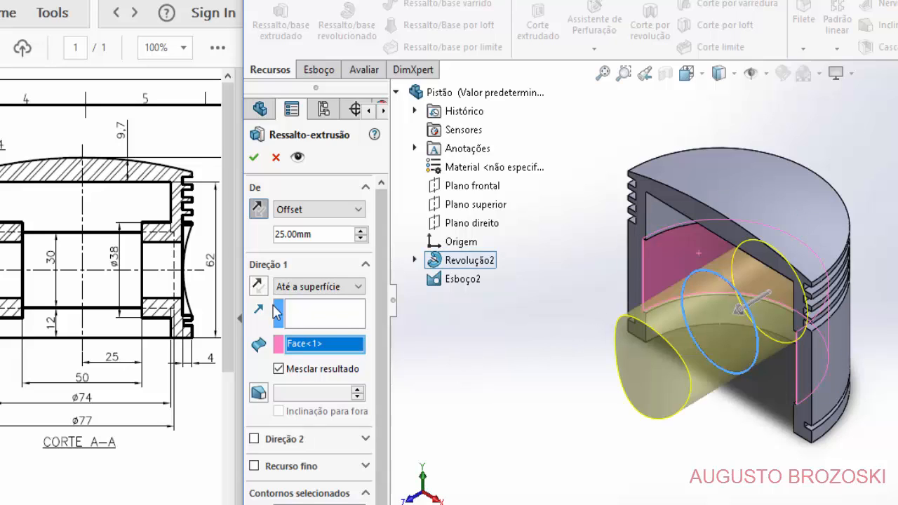
pyautogui.click(258, 289)
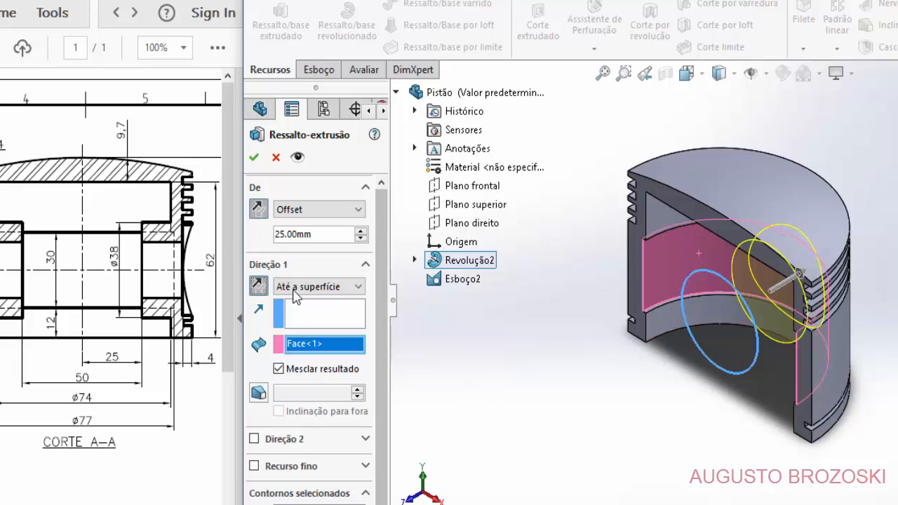
pyautogui.click(255, 159)
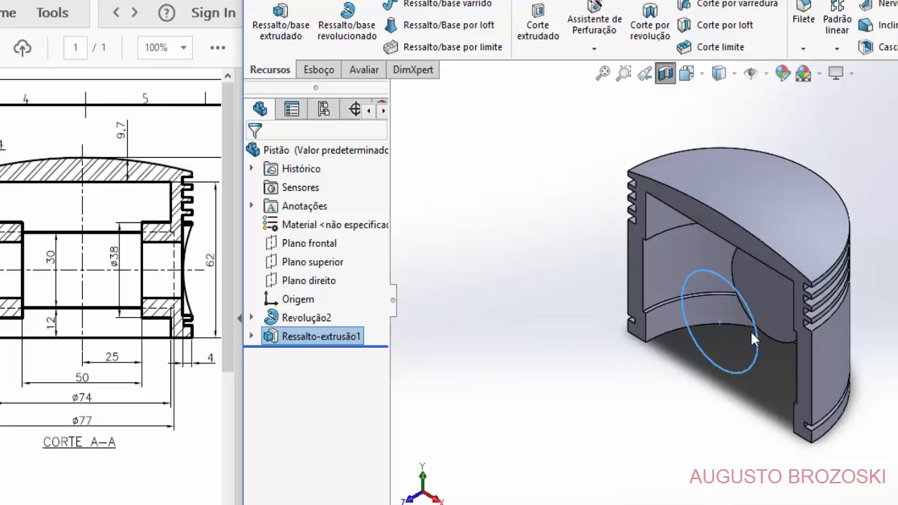
# - Start a sketch on the front plane and draw a circle about 24 mm in diameter concentric with the boss
pyautogui.moveTo(742, 315)
pyautogui.mouseDown(button='middle')
pyautogui.moveTo(787, 254)
pyautogui.moveTo(772, 226)
pyautogui.moveTo(743, 260)
pyautogui.moveTo(791, 271)
pyautogui.moveTo(741, 307)
pyautogui.mouseUp(button='middle')
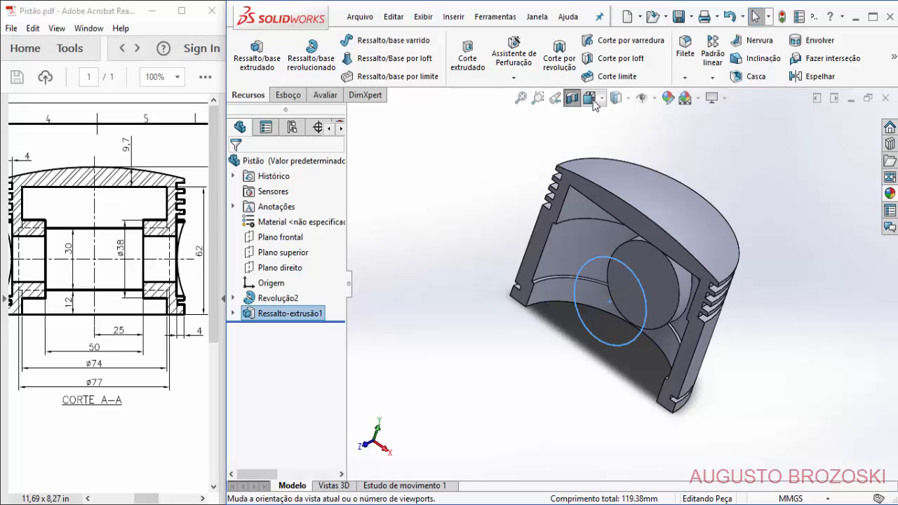
pyautogui.click(615, 98)
pyautogui.click(607, 157)
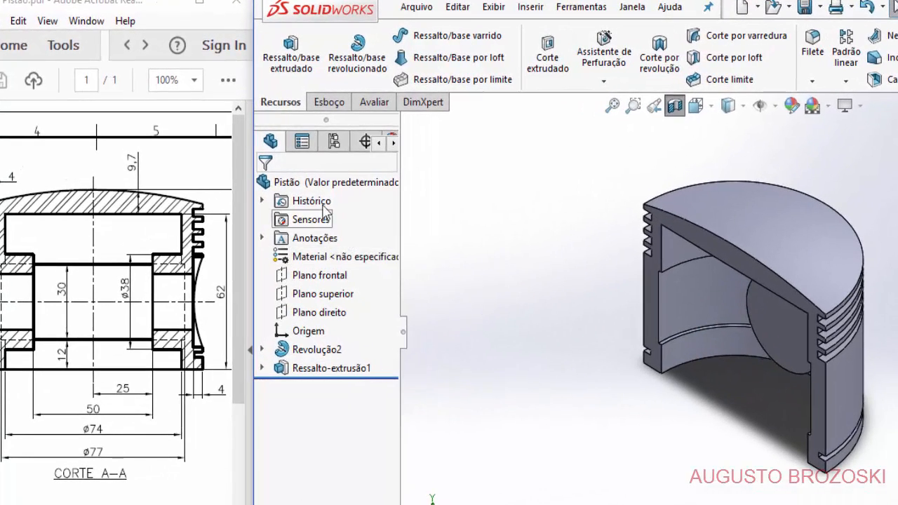
pyautogui.click(329, 102)
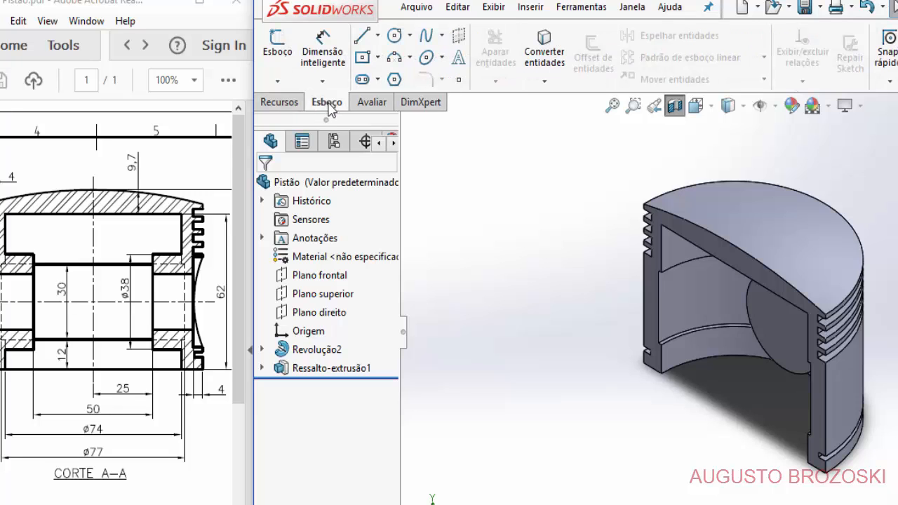
pyautogui.click(277, 48)
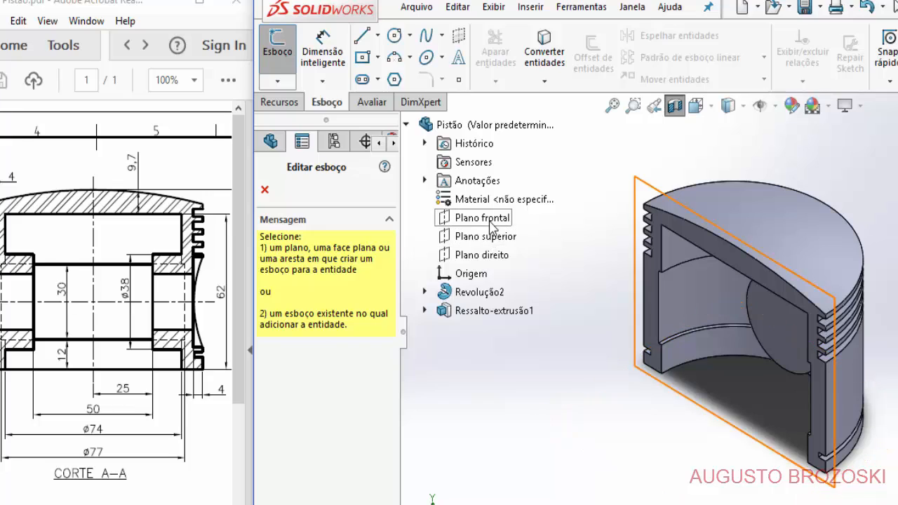
pyautogui.click(478, 218)
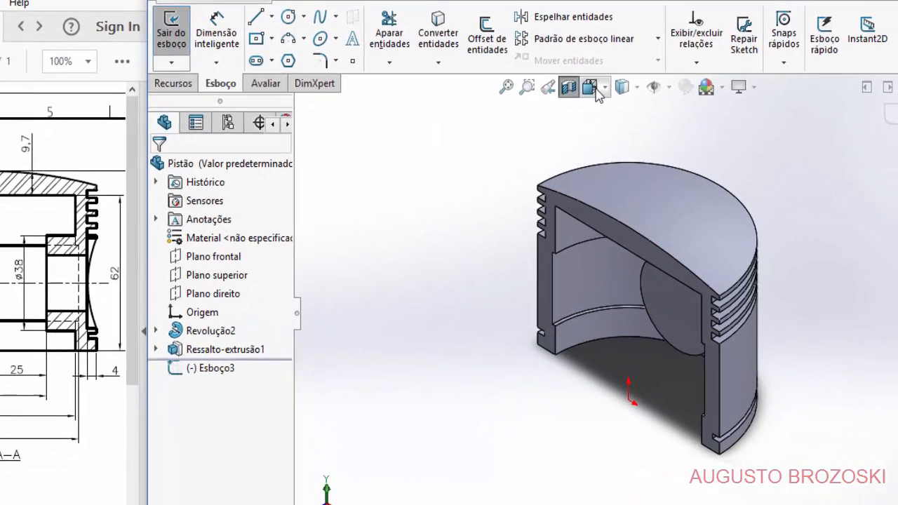
pyautogui.click(595, 89)
pyautogui.click(611, 156)
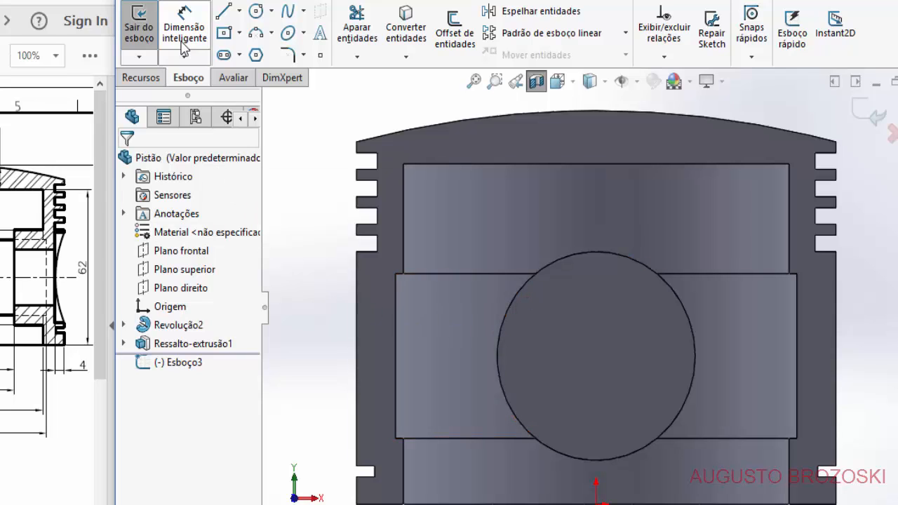
pyautogui.click(254, 12)
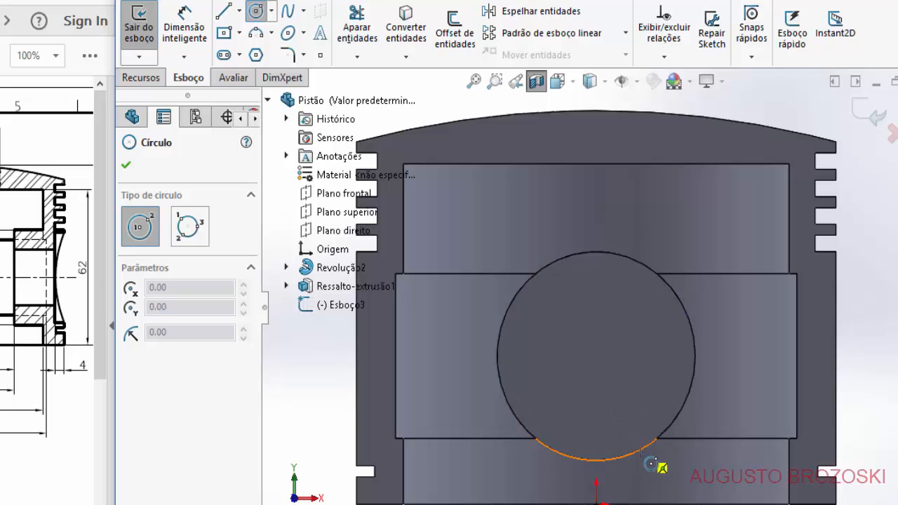
pyautogui.click(596, 357)
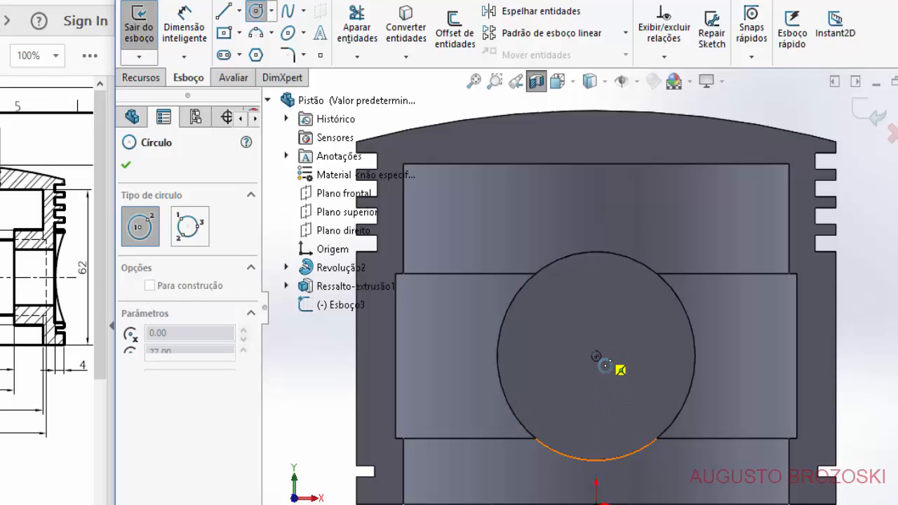
pyautogui.click(623, 414)
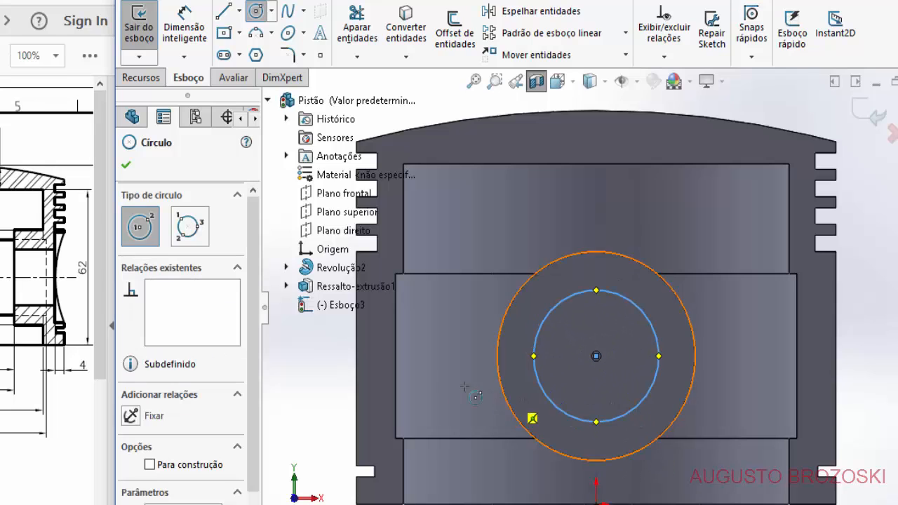
# - Dimension the circle inside the boss to a 36 mm diameter and close the sketch
pyautogui.click(190, 24)
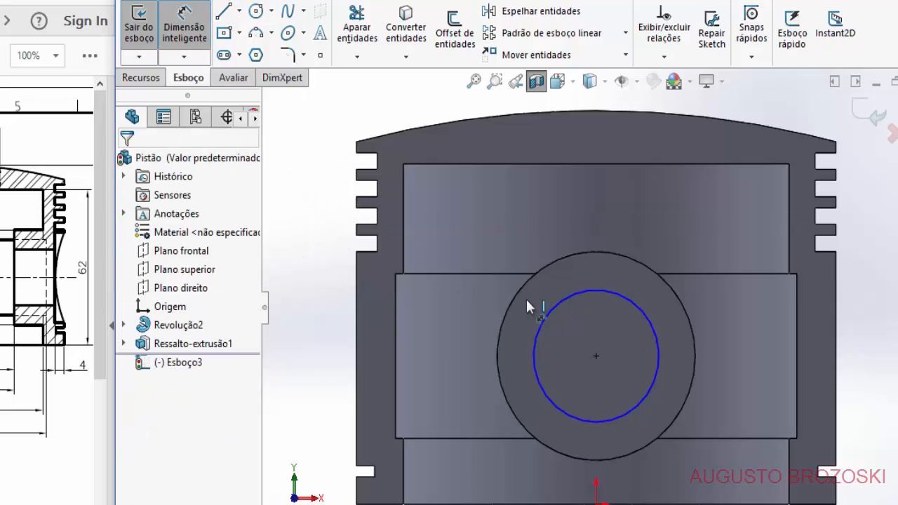
pyautogui.click(565, 307)
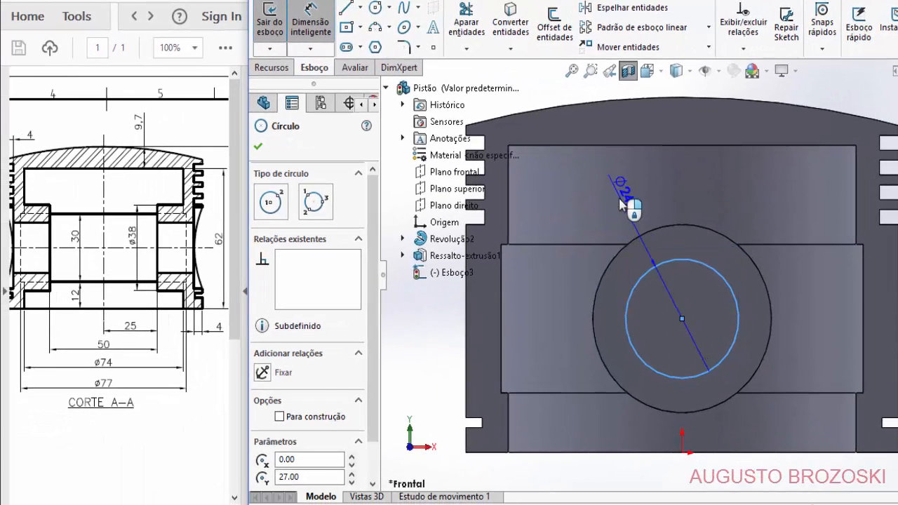
pyautogui.click(623, 203)
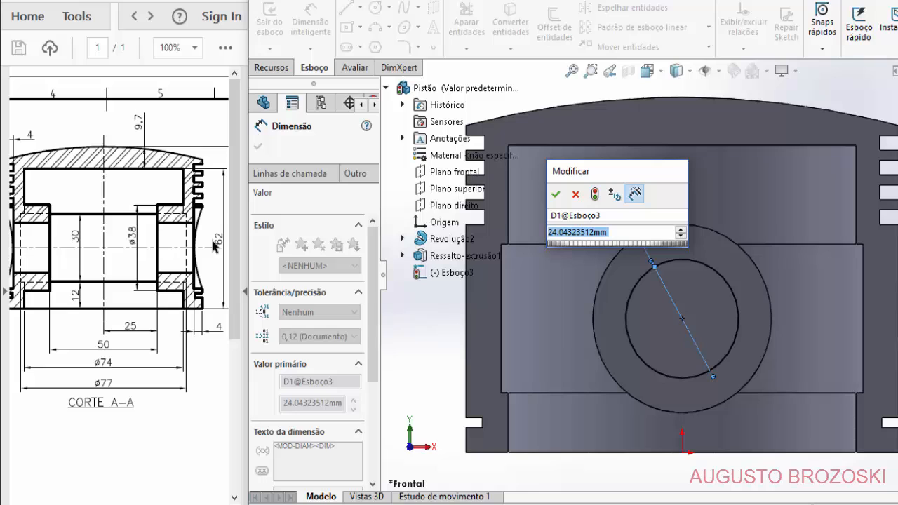
pyautogui.moveTo(141, 504); pyautogui.dragTo(69, 504)
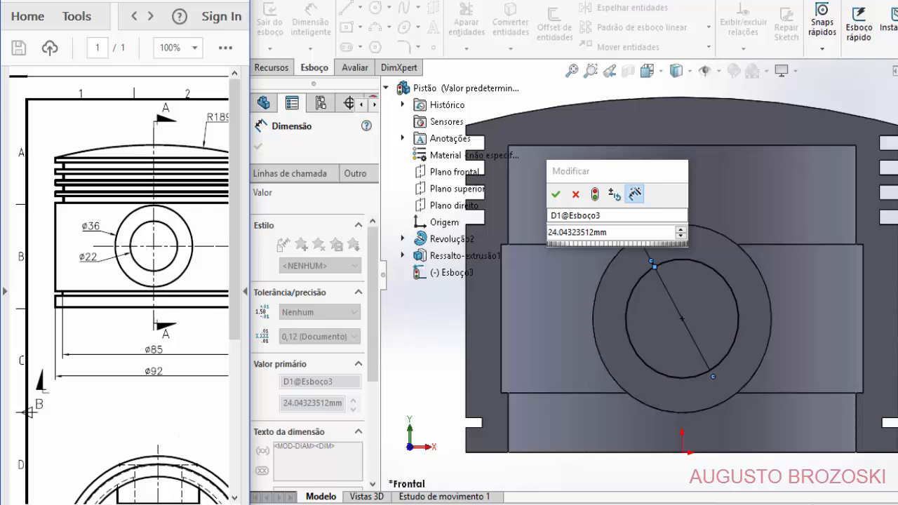
pyautogui.moveTo(71, 504); pyautogui.dragTo(150, 504)
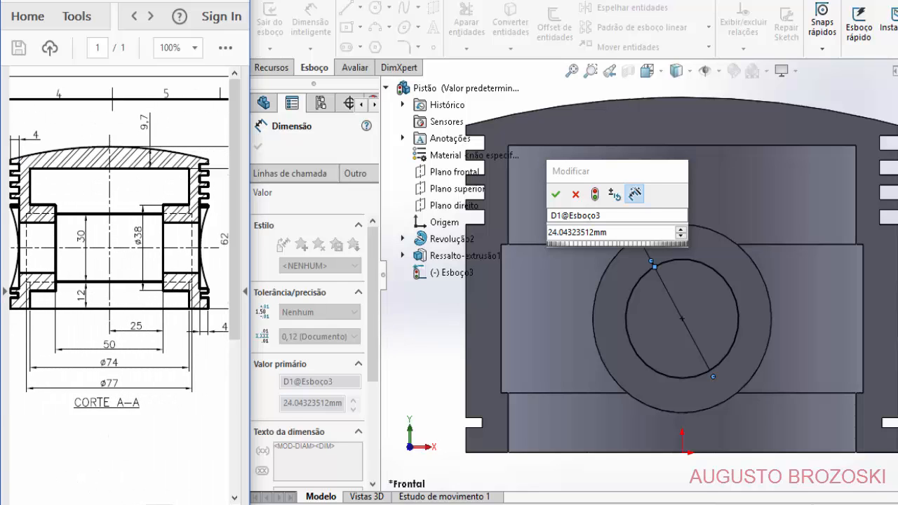
pyautogui.click(612, 237)
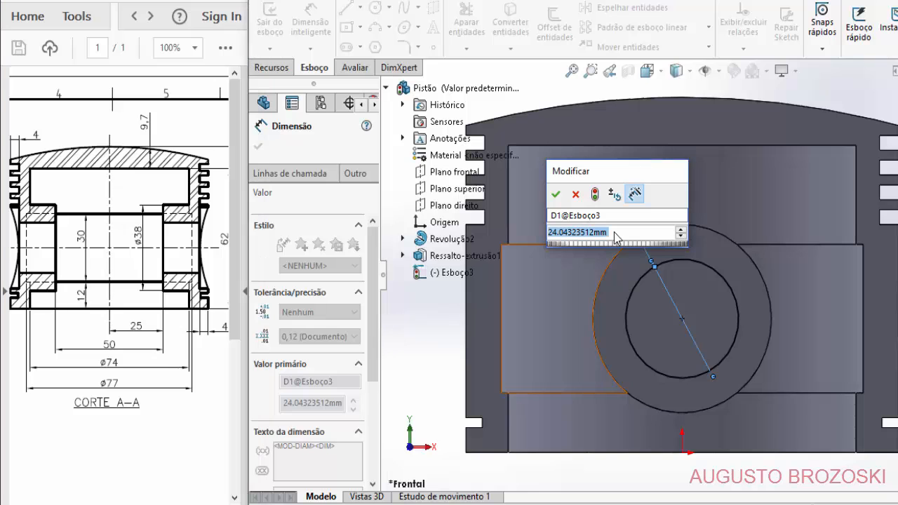
pyautogui.write('36')
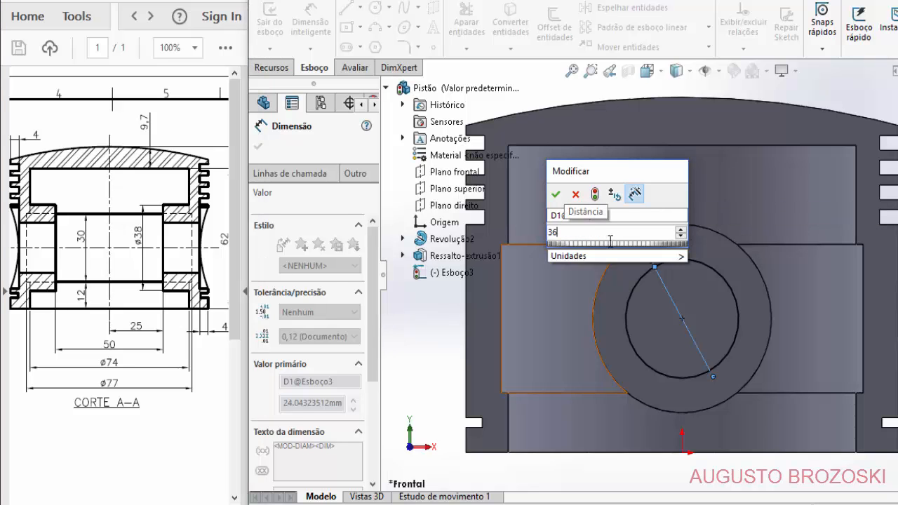
pyautogui.press('Return')
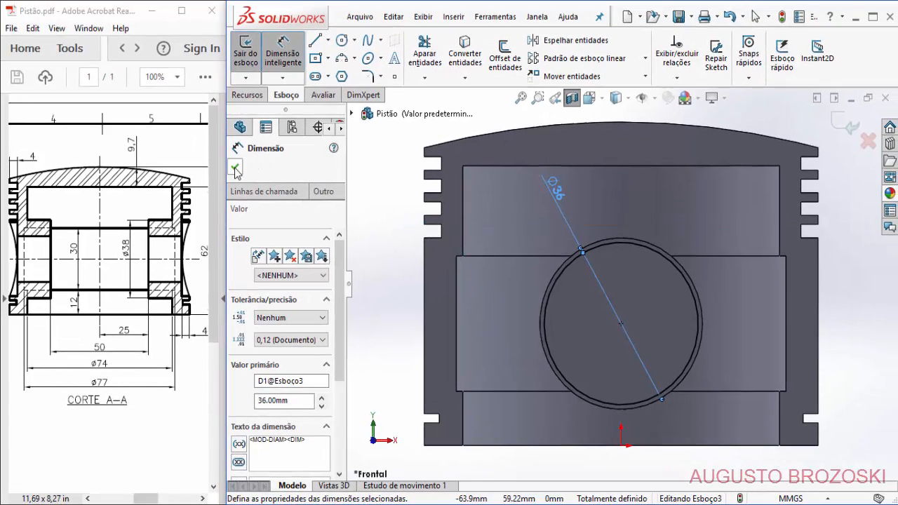
pyautogui.click(235, 169)
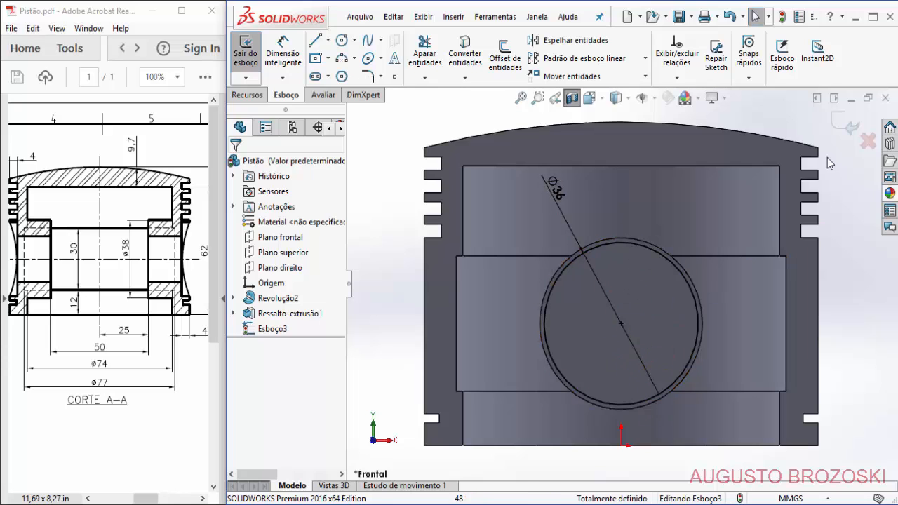
pyautogui.click(842, 122)
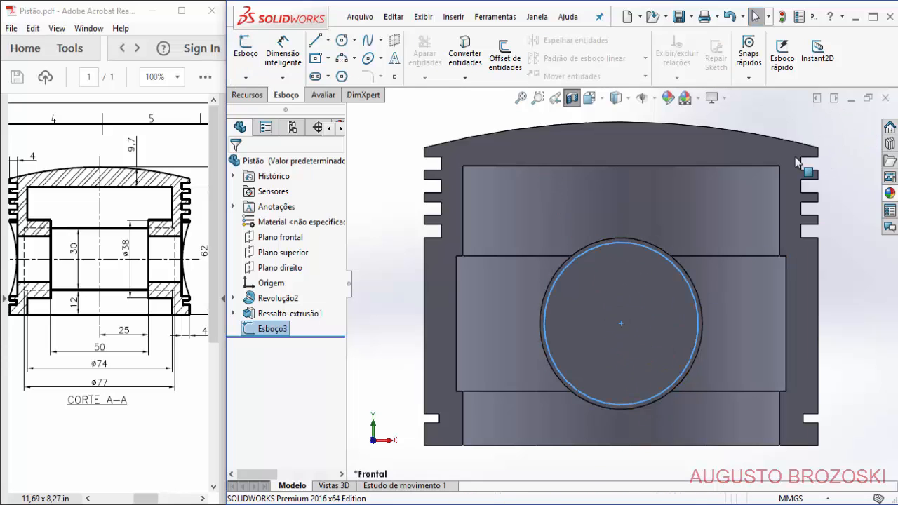
pyautogui.click(842, 311)
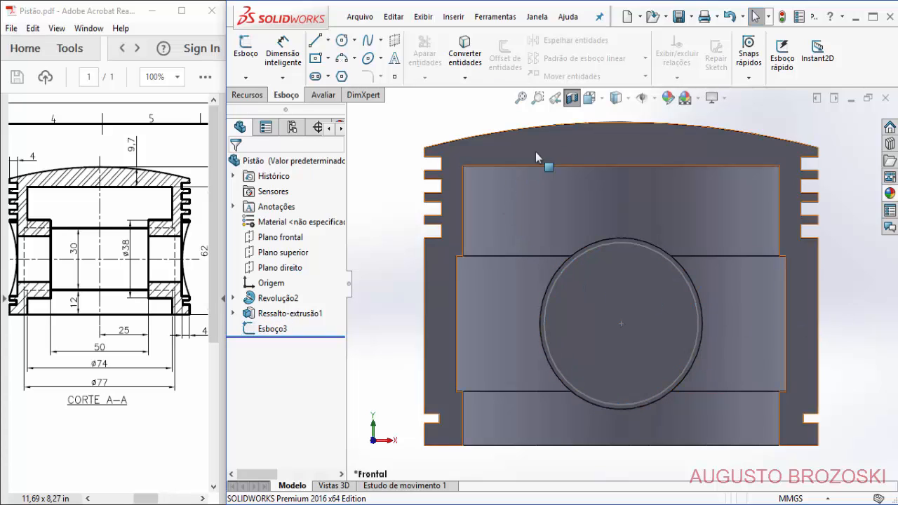
# - Set up an extruded cut of the 36 mm circle with its start condition set to an offset from the sketch plane
pyautogui.click(596, 98)
pyautogui.click(664, 138)
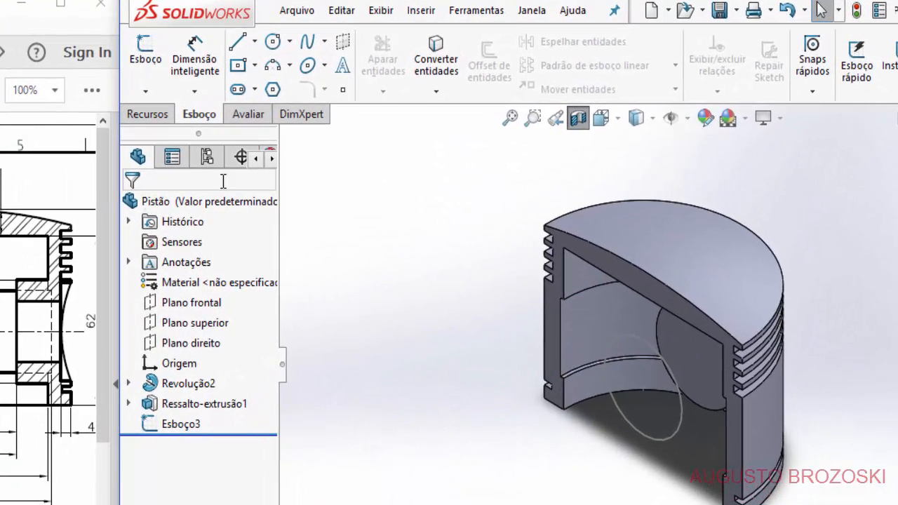
pyautogui.click(139, 115)
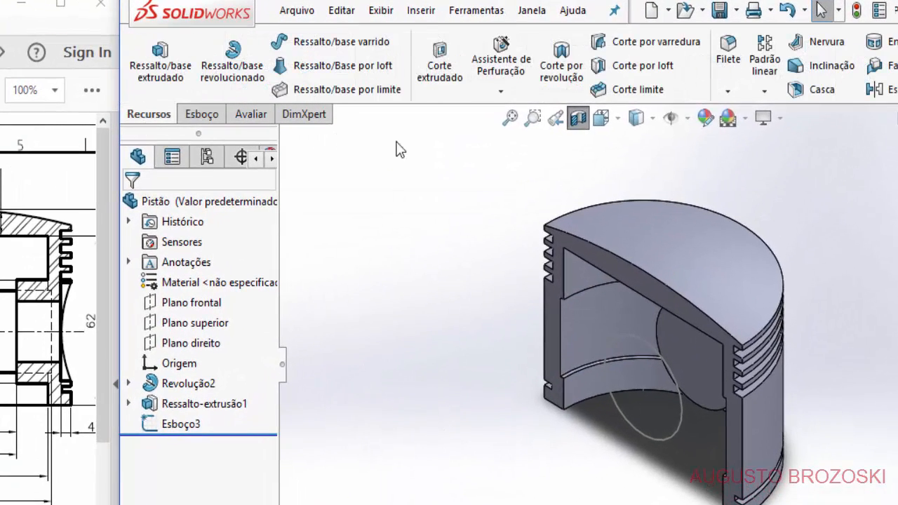
pyautogui.click(440, 73)
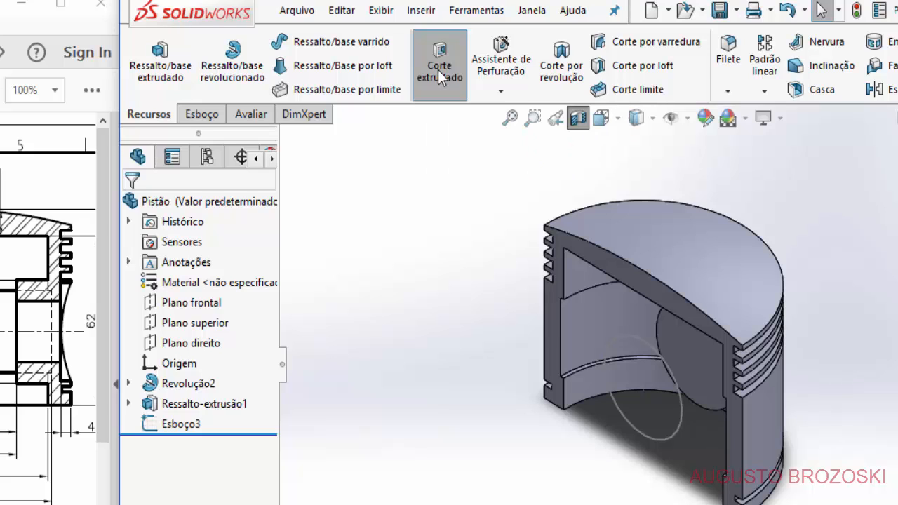
pyautogui.click(621, 427)
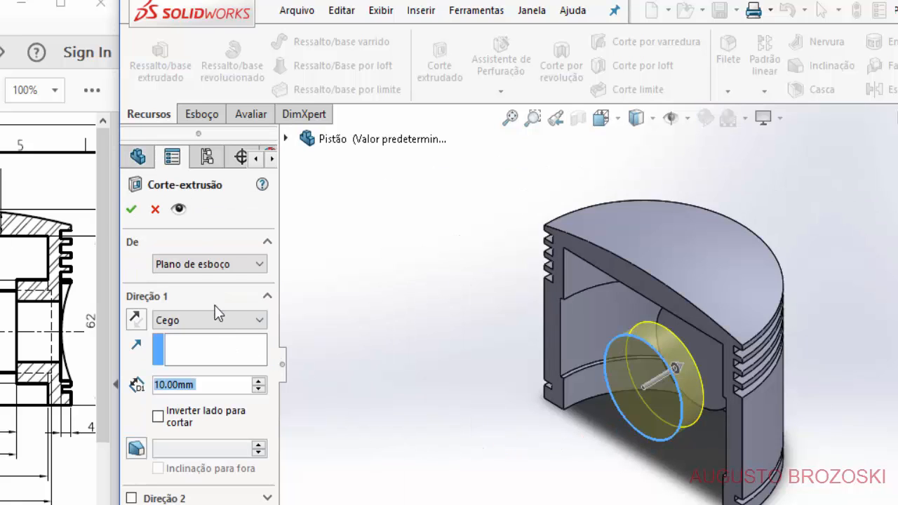
pyautogui.click(230, 263)
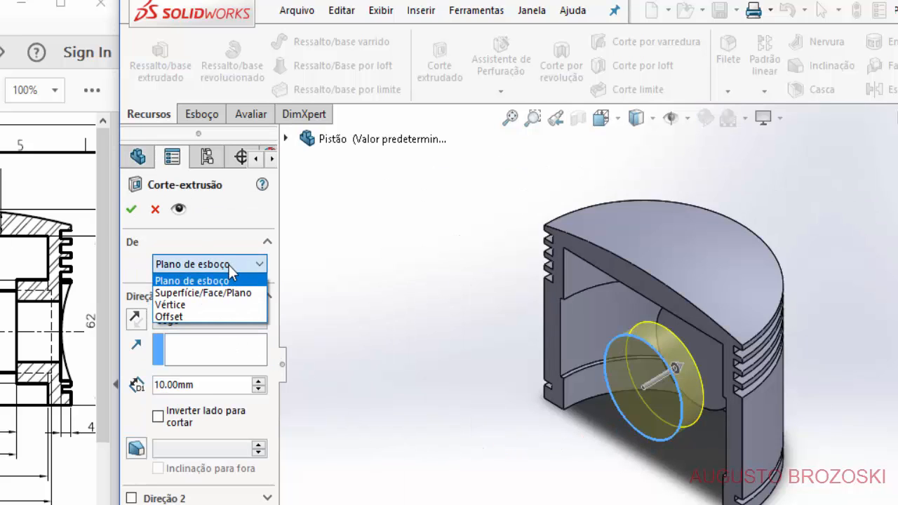
pyautogui.click(198, 317)
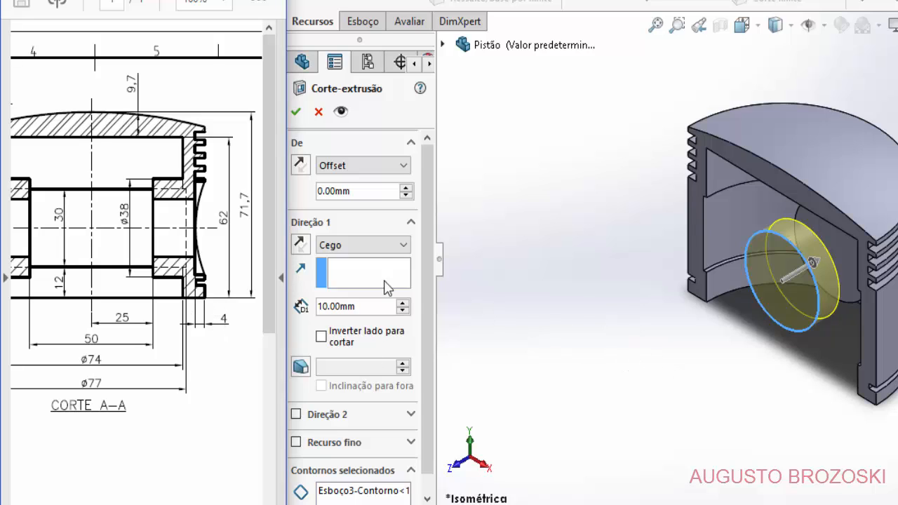
# - Set the cut's start offset to 42 mm and reverse the offset to the boss side of the piston
pyautogui.click(366, 194)
pyautogui.press('Home')
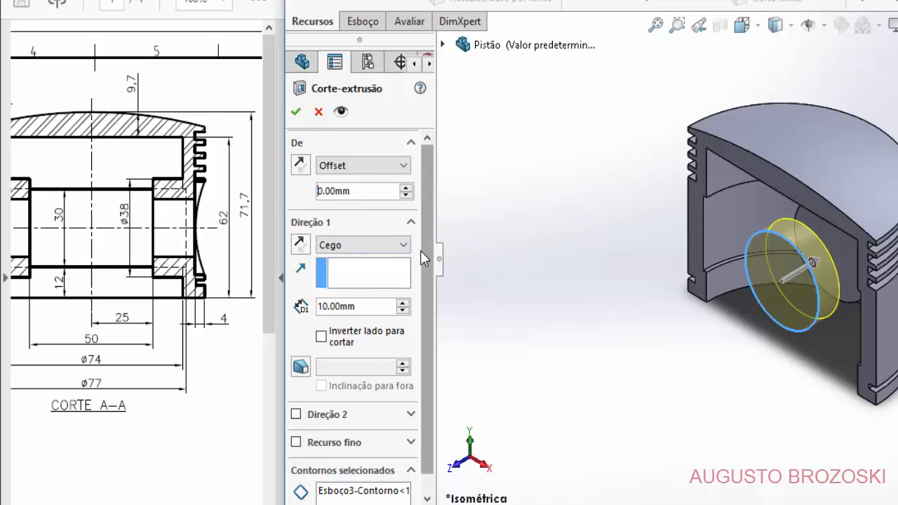
pyautogui.press('Delete')
pyautogui.write('42')
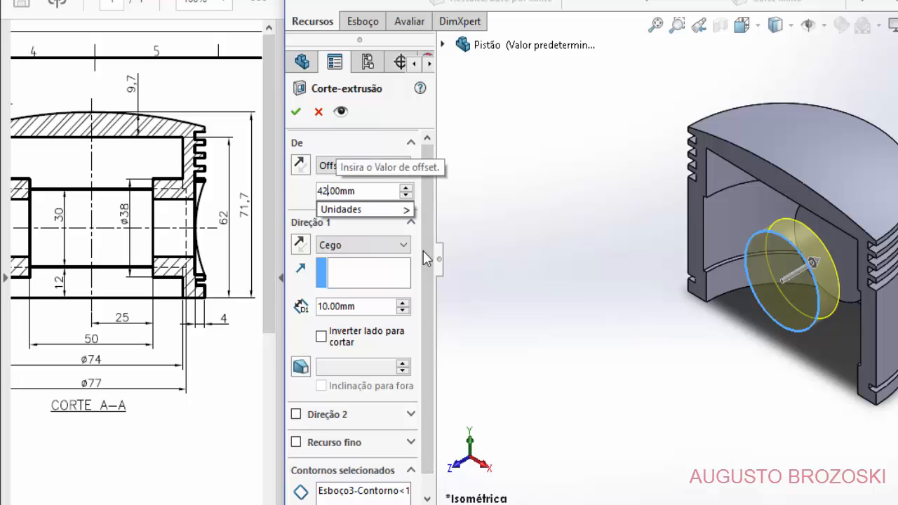
pyautogui.press('Return')
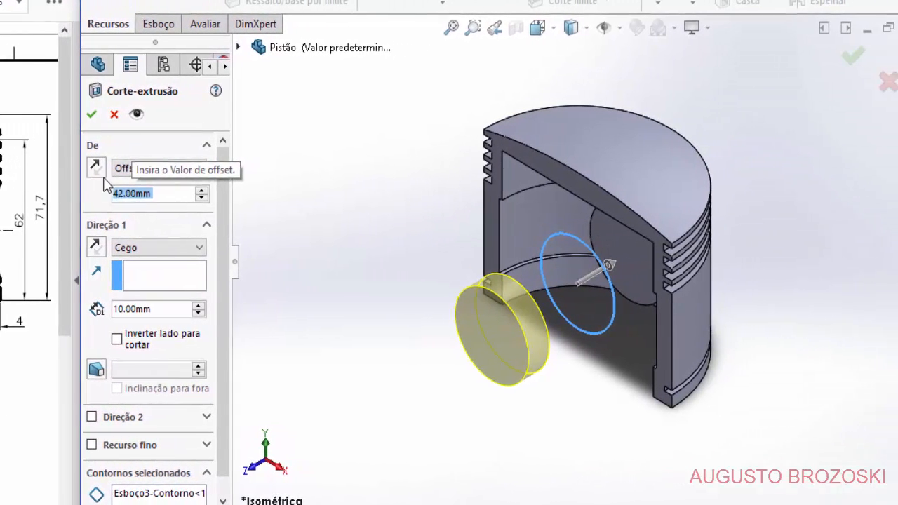
pyautogui.click(242, 168)
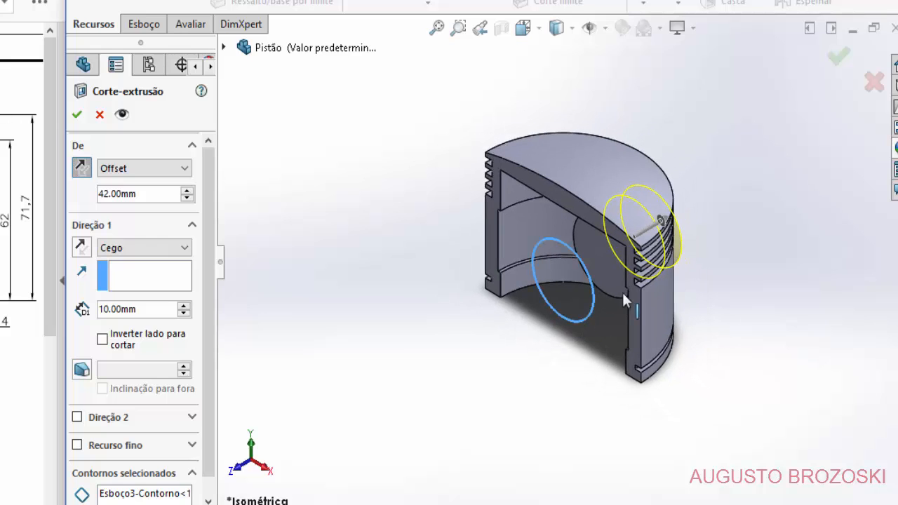
# - Complete the 10 mm blind cut into the piston's outer wall and return to the isometric view
pyautogui.moveTo(621, 291); pyautogui.dragTo(648, 231, button='middle')
pyautogui.scroll(-5, 649, 233)
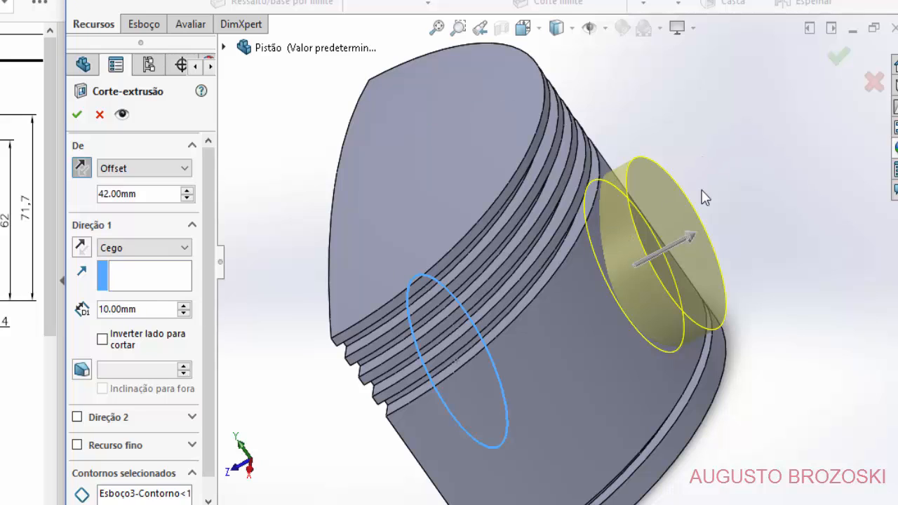
pyautogui.click(78, 115)
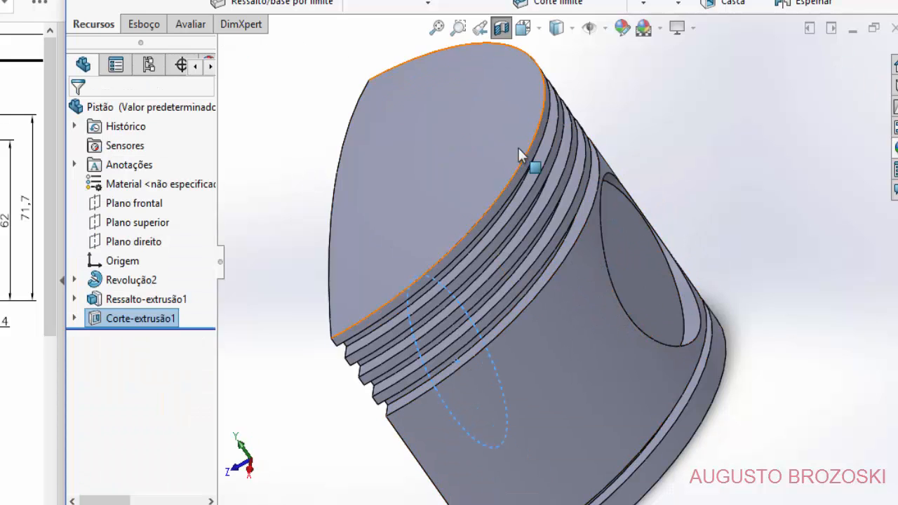
pyautogui.click(523, 30)
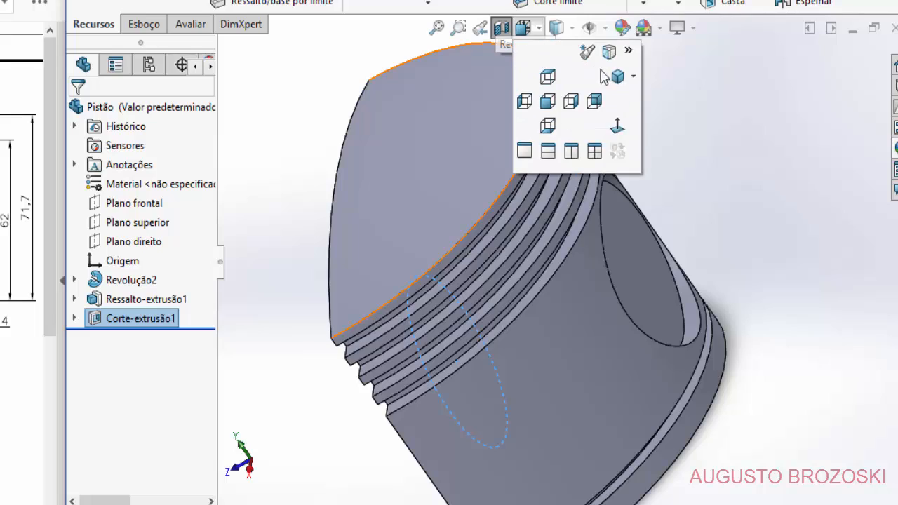
pyautogui.click(615, 76)
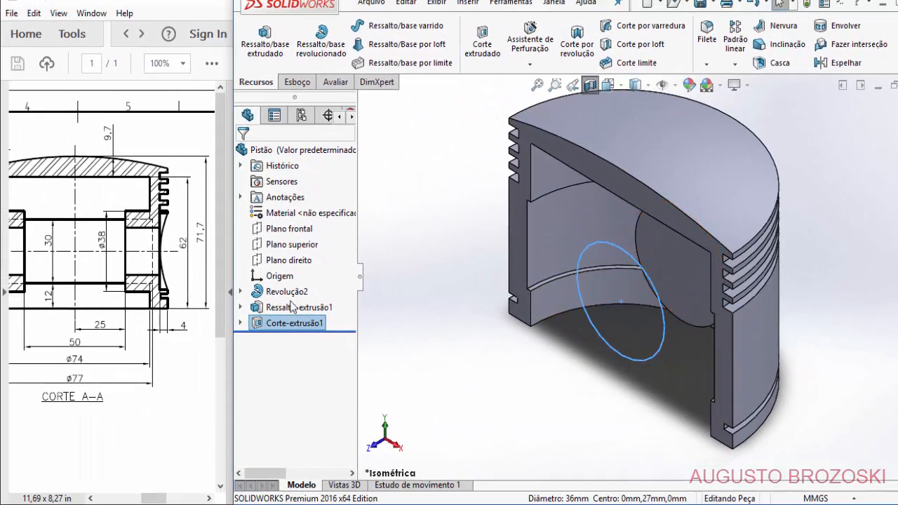
# - Start a new sketch on the front plane and draw a circle concentric with the boss and smaller than it
pyautogui.moveTo(152, 500); pyautogui.dragTo(113, 500)
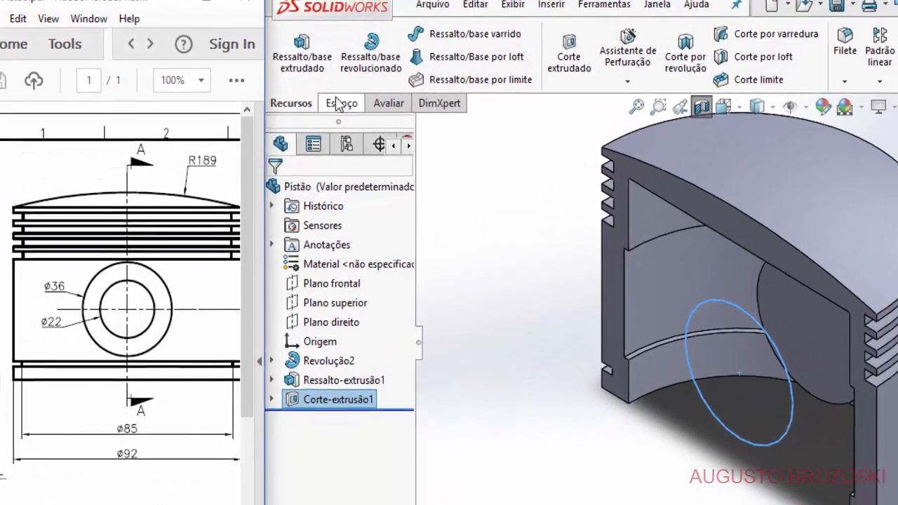
pyautogui.click(338, 103)
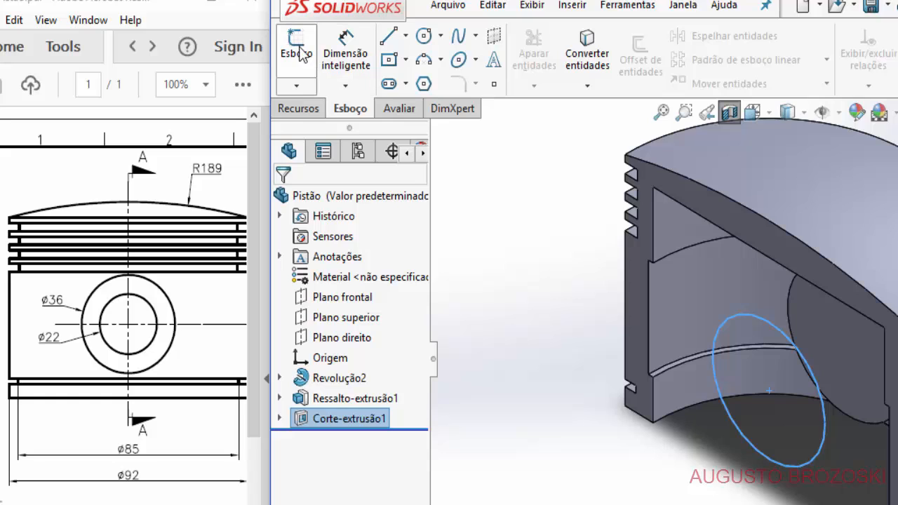
pyautogui.click(296, 49)
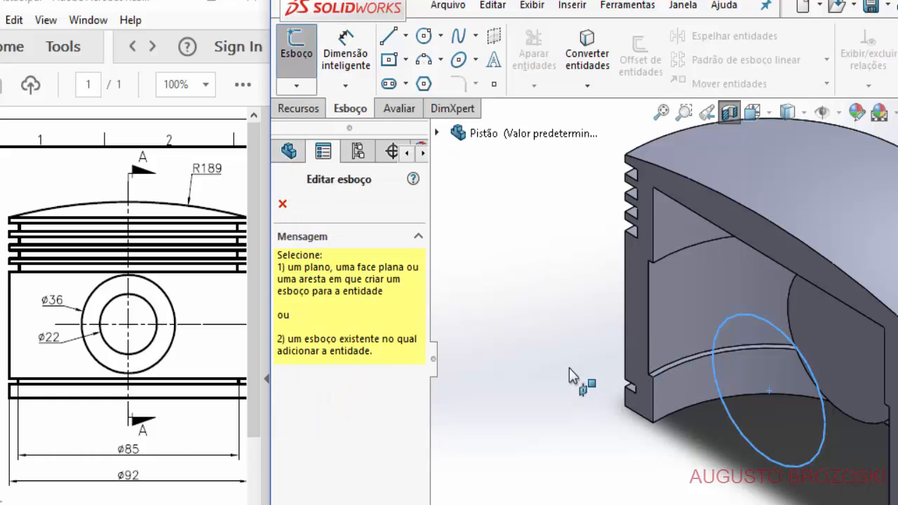
pyautogui.click(437, 134)
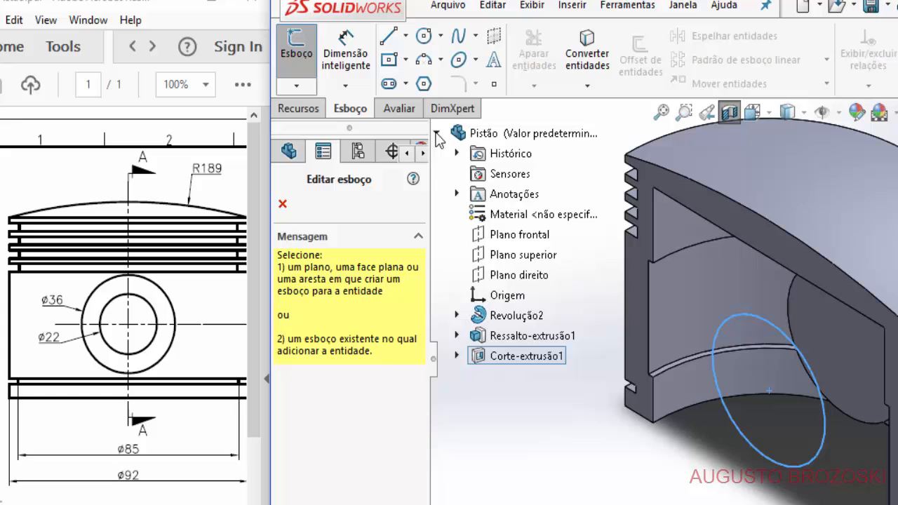
pyautogui.click(512, 234)
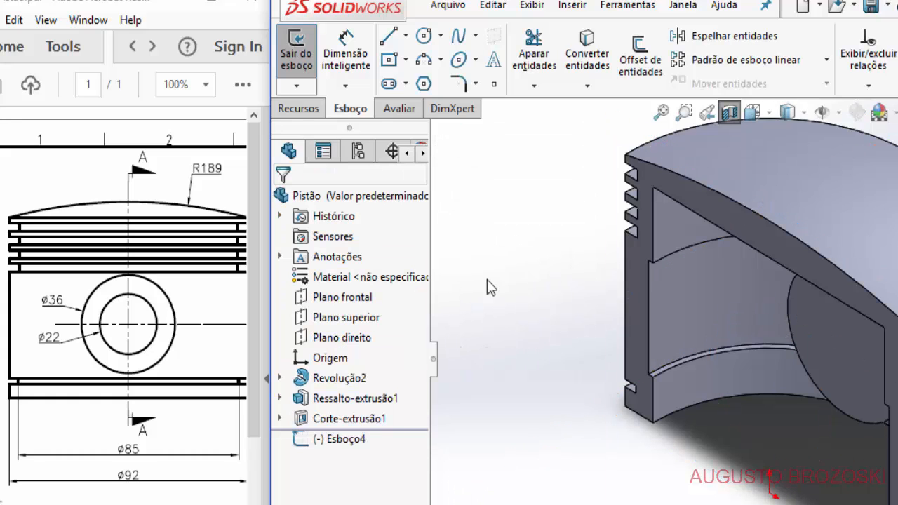
pyautogui.click(752, 115)
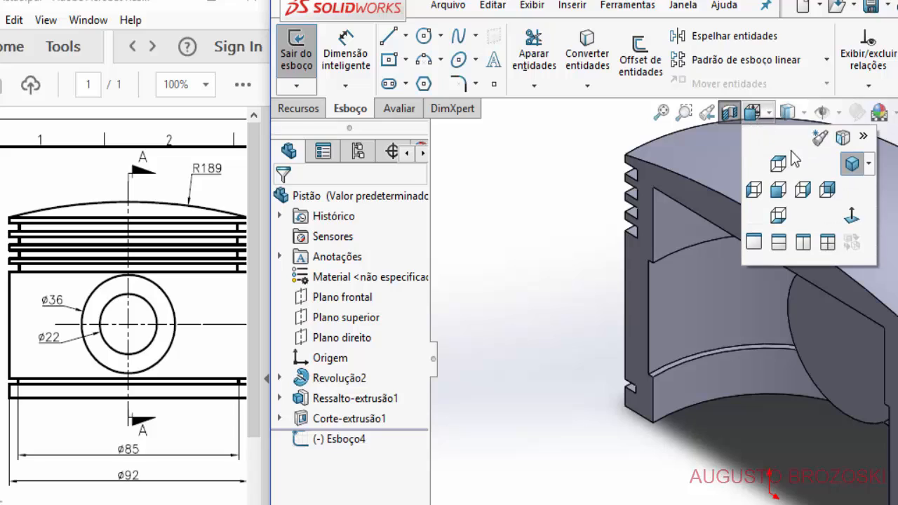
pyautogui.click(787, 197)
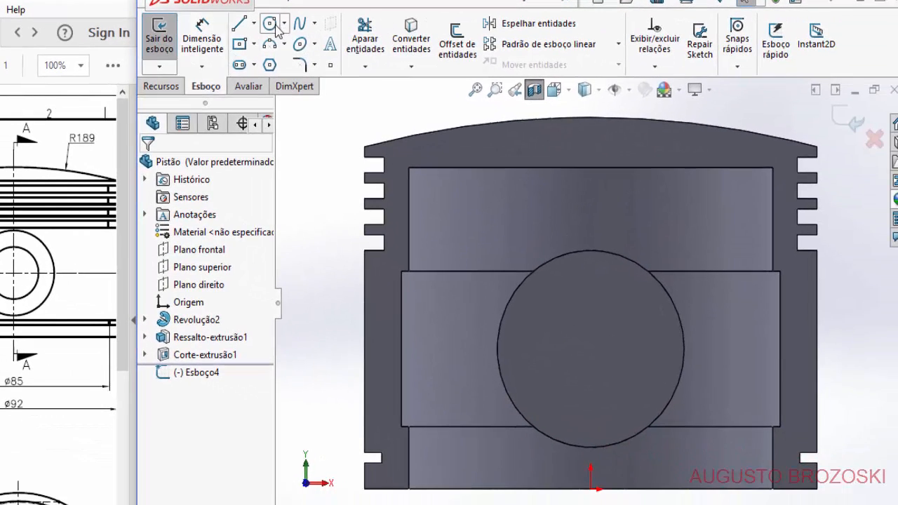
pyautogui.click(342, 29)
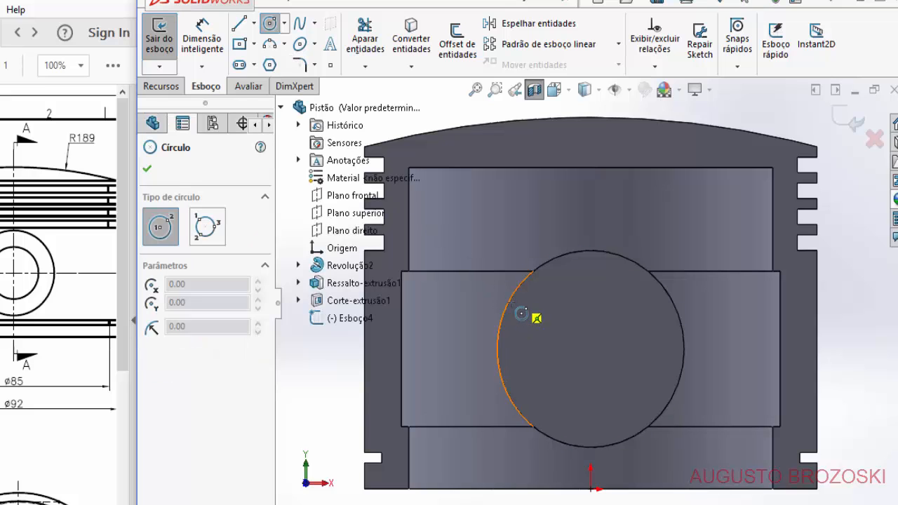
pyautogui.click(590, 348)
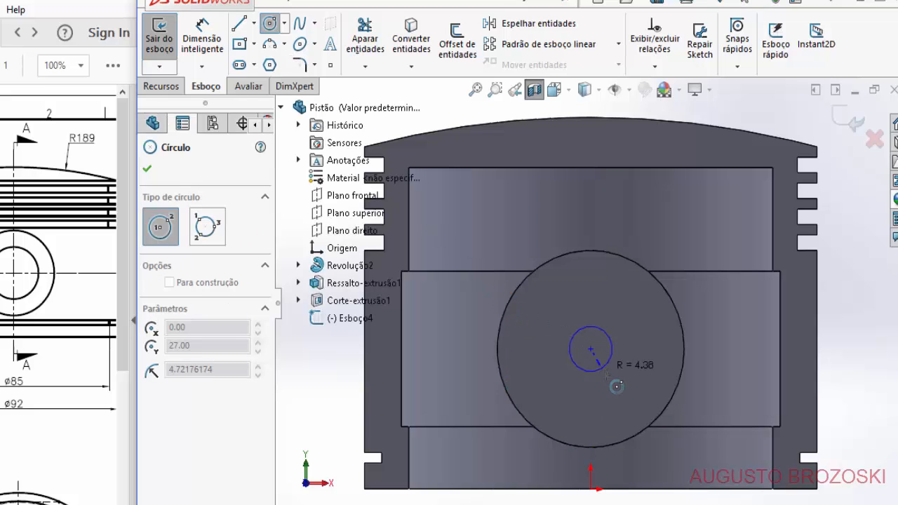
pyautogui.click(625, 401)
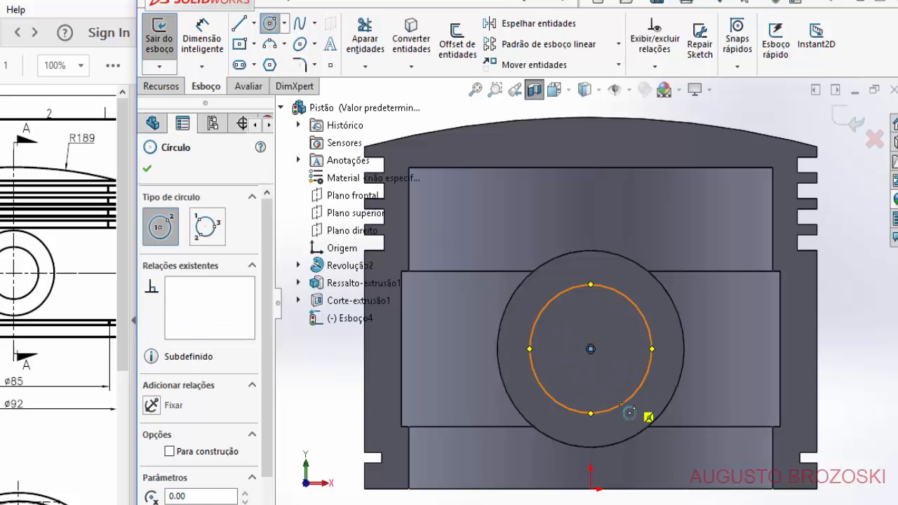
# - Dimension the pin bore circle's diameter and set it to 22 mm
pyautogui.click(201, 31)
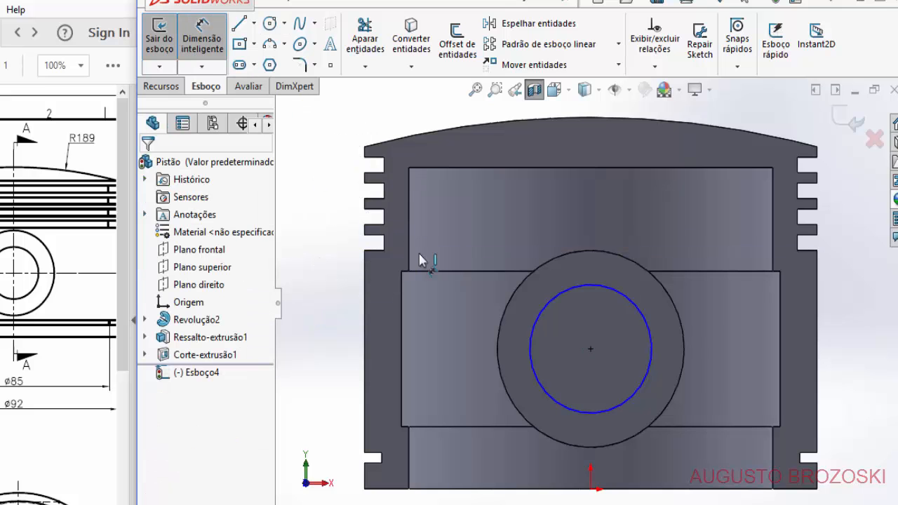
pyautogui.click(544, 311)
pyautogui.click(515, 249)
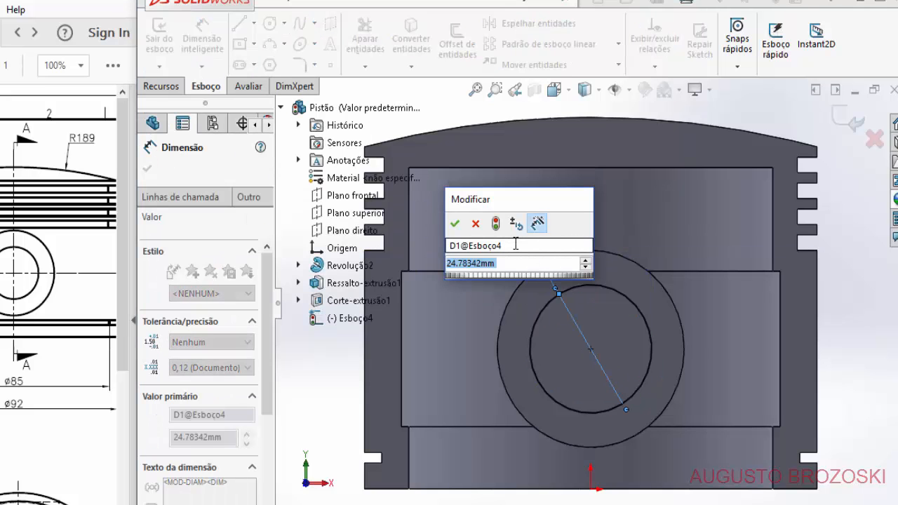
pyautogui.write('22')
pyautogui.click(455, 224)
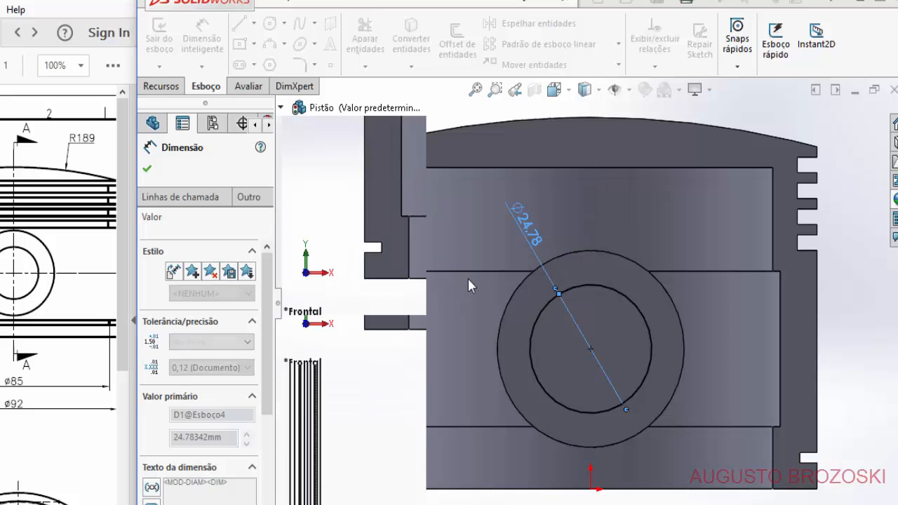
pyautogui.click(147, 169)
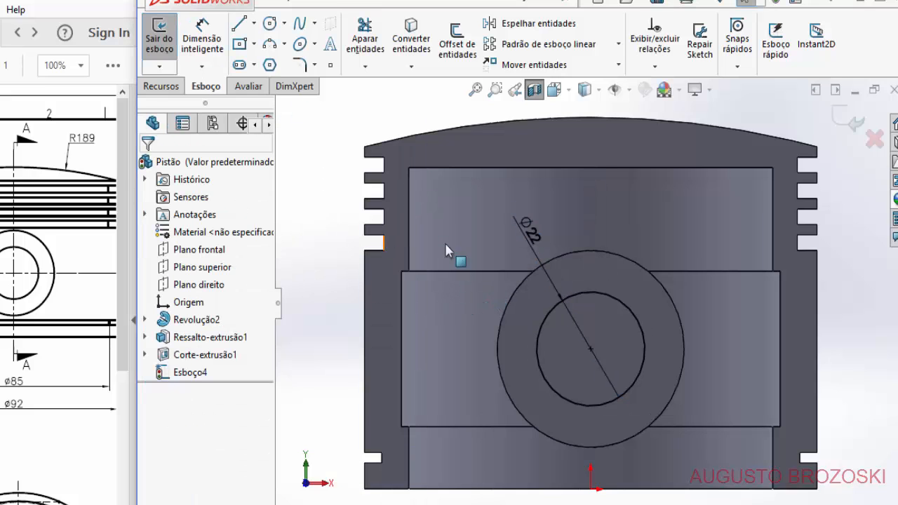
# - Cut the 22 mm bore circle through the whole piston with an extruded cut set to Passante - Ambos
pyautogui.click(561, 90)
pyautogui.click(641, 135)
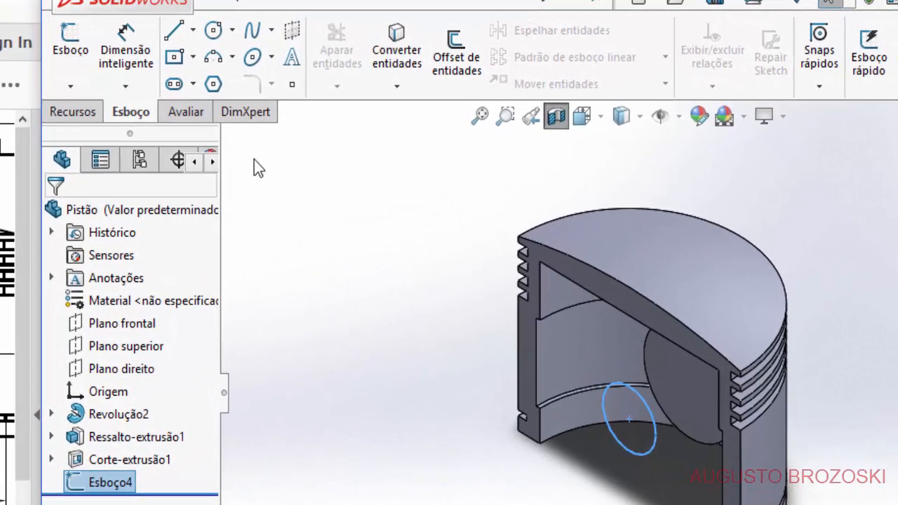
pyautogui.click(71, 113)
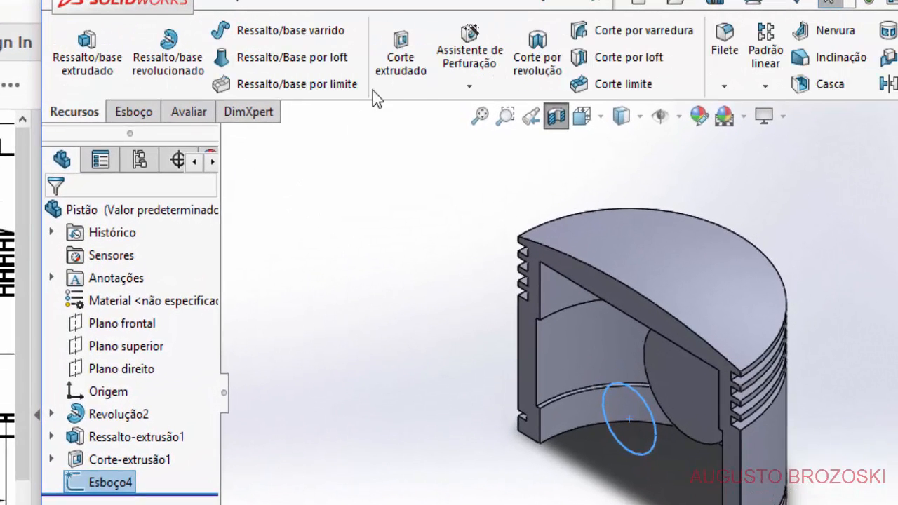
pyautogui.click(399, 61)
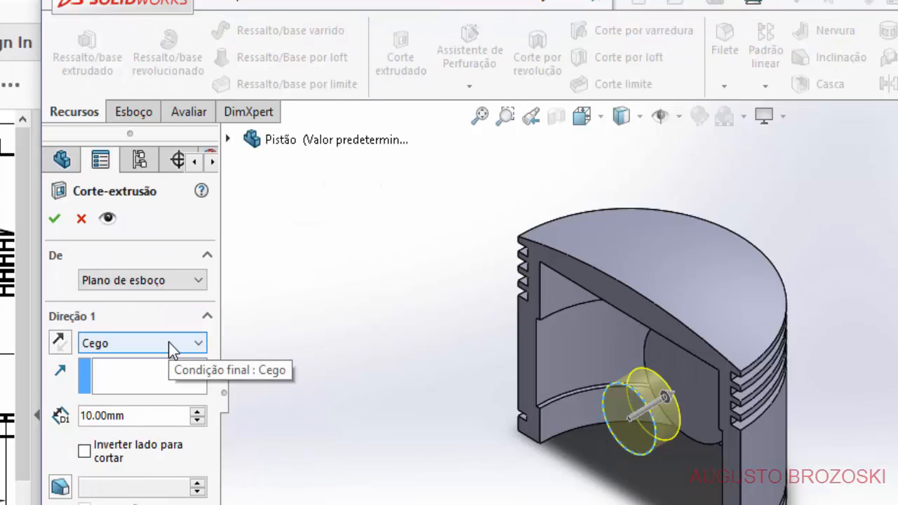
pyautogui.click(169, 343)
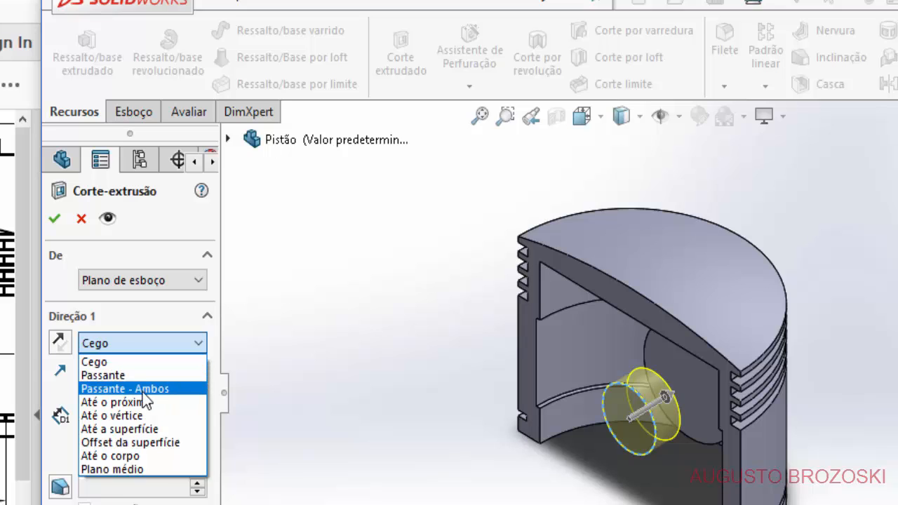
pyautogui.click(142, 391)
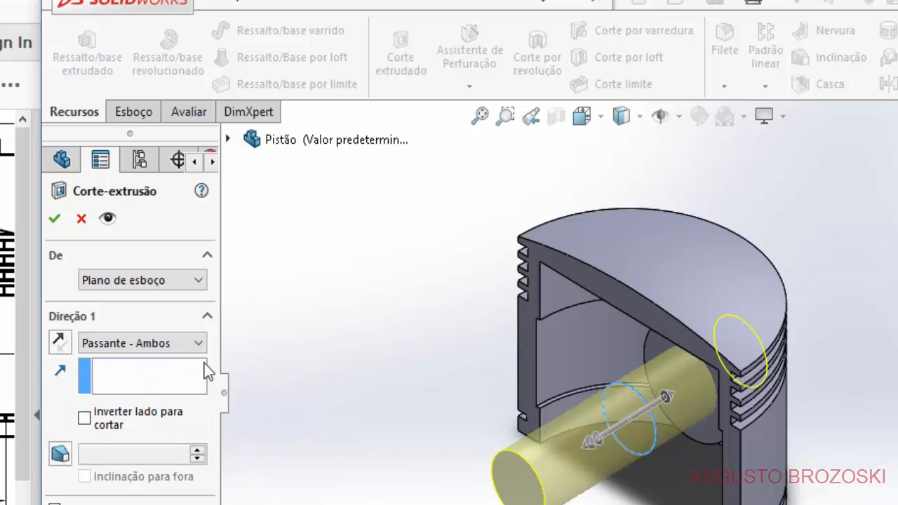
pyautogui.click(55, 219)
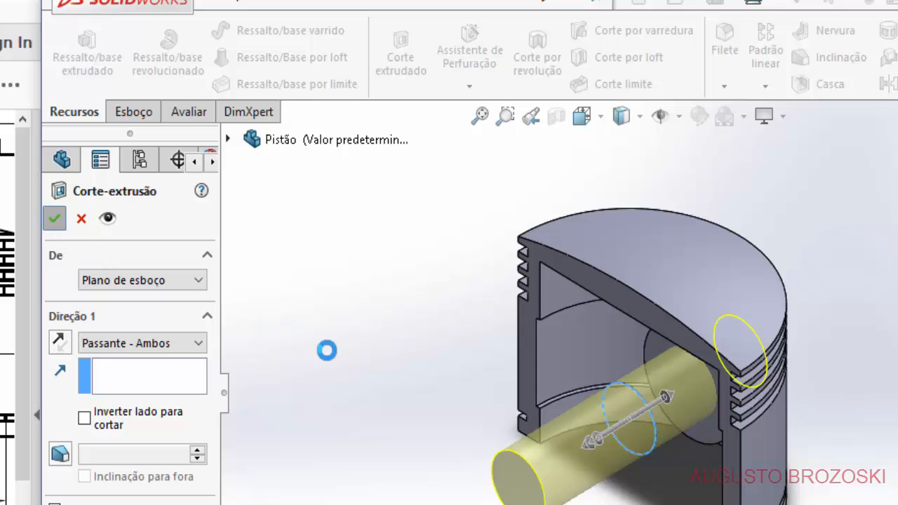
# - Turn off the section view and orbit the whole piston to show its open underside
pyautogui.moveTo(575, 450); pyautogui.dragTo(552, 387, button='middle')
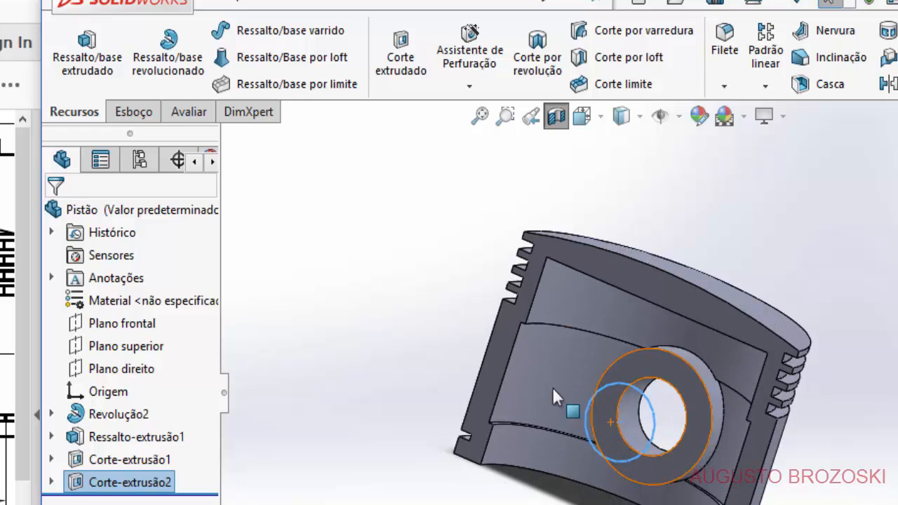
pyautogui.click(557, 116)
pyautogui.moveTo(690, 470); pyautogui.dragTo(662, 317, button='middle')
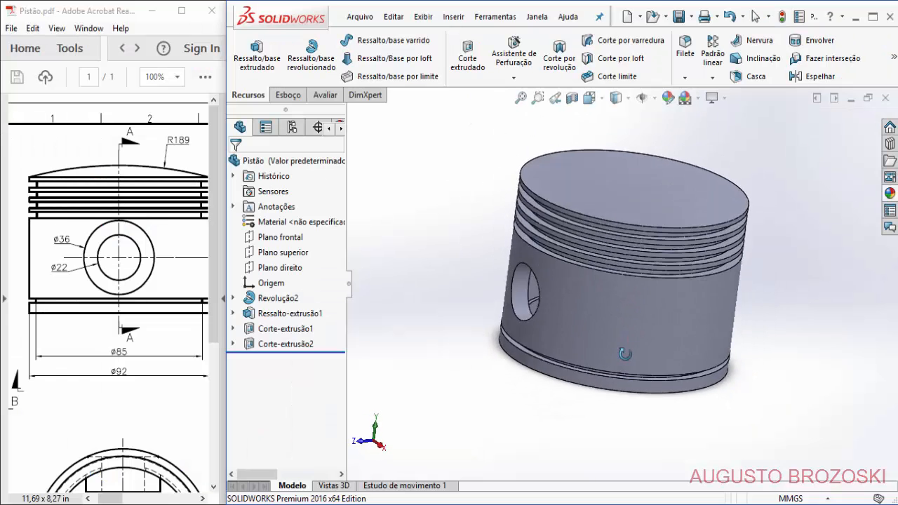
pyautogui.moveTo(643, 232); pyautogui.dragTo(657, 350, button='middle')
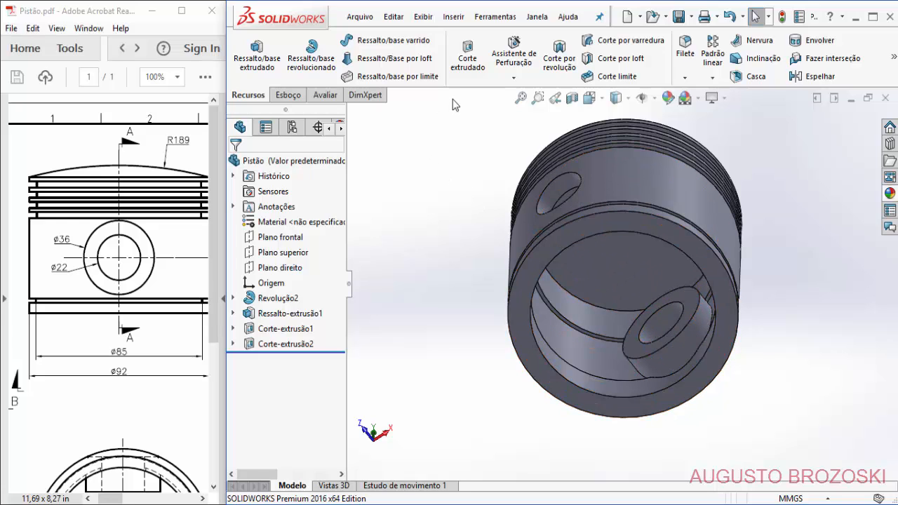
# - Mirror the pin boss extrusion and the 36 mm outer recess cut about the front plane
pyautogui.click(815, 76)
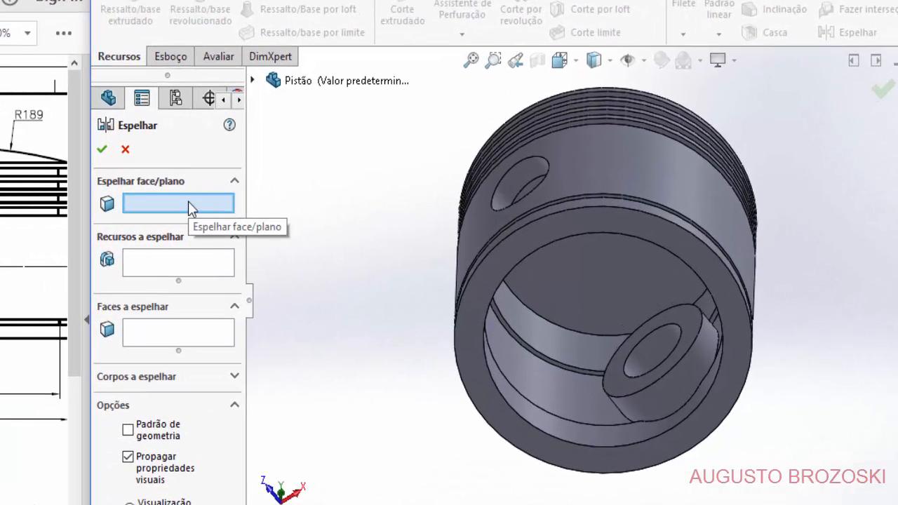
pyautogui.click(252, 80)
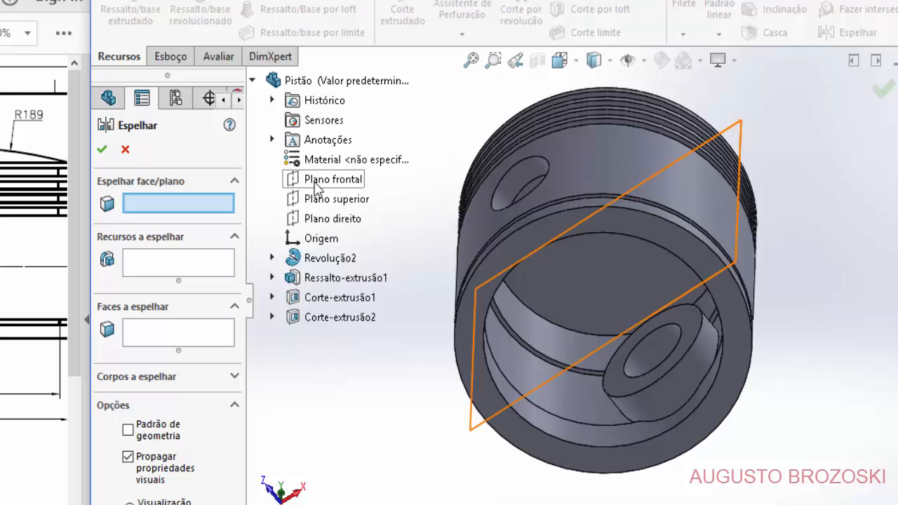
pyautogui.click(316, 184)
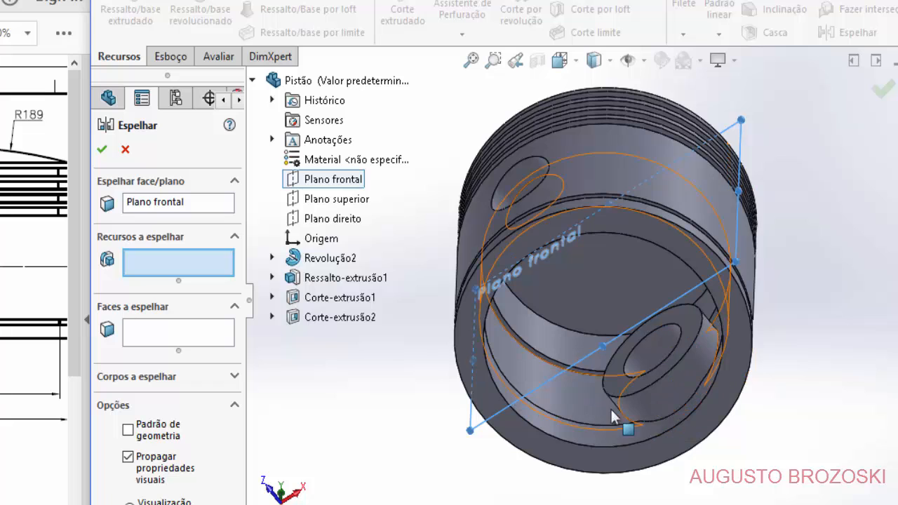
pyautogui.click(649, 401)
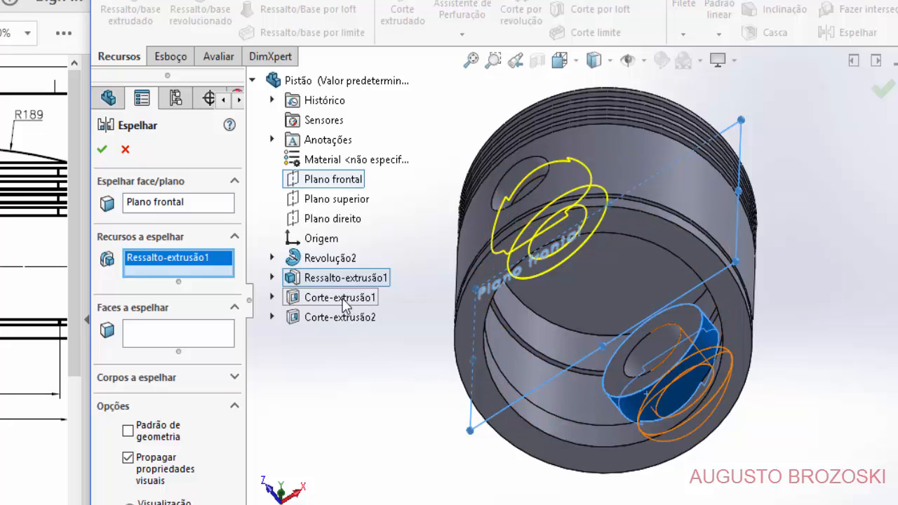
pyautogui.moveTo(637, 368); pyautogui.dragTo(568, 282, button='middle')
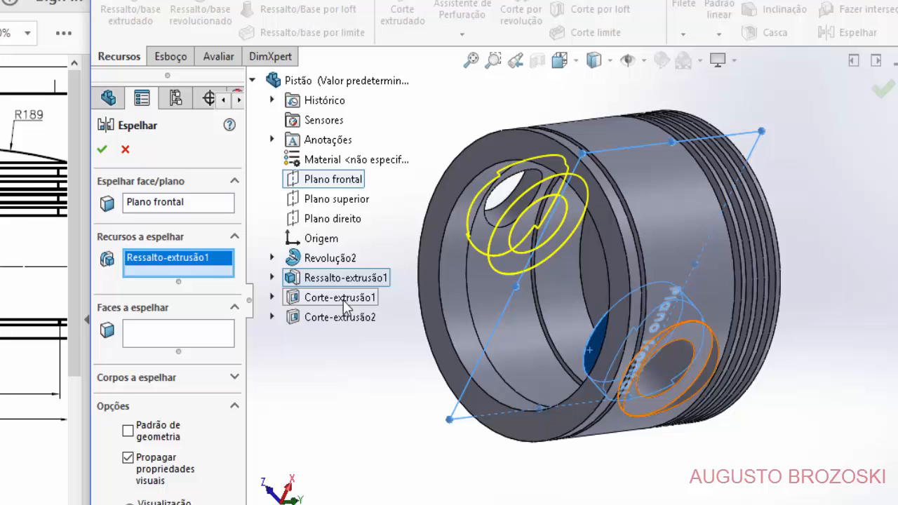
pyautogui.click(341, 298)
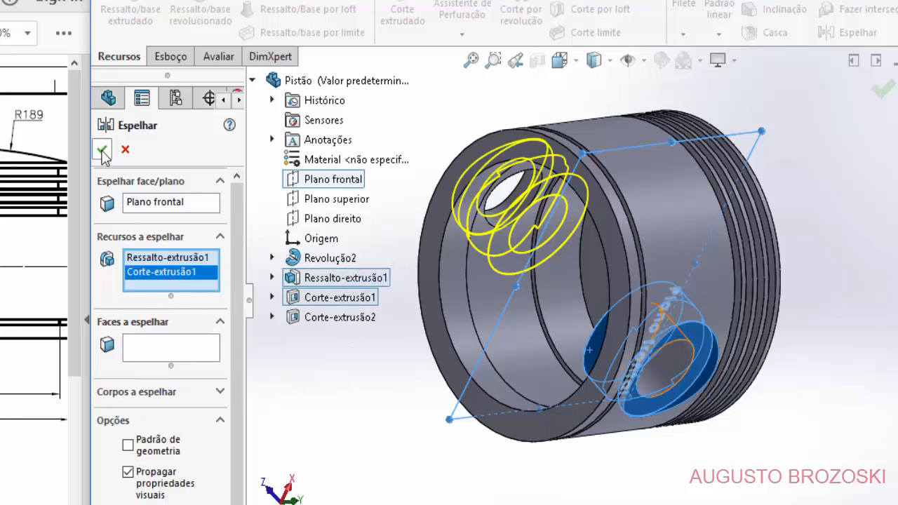
pyautogui.click(102, 150)
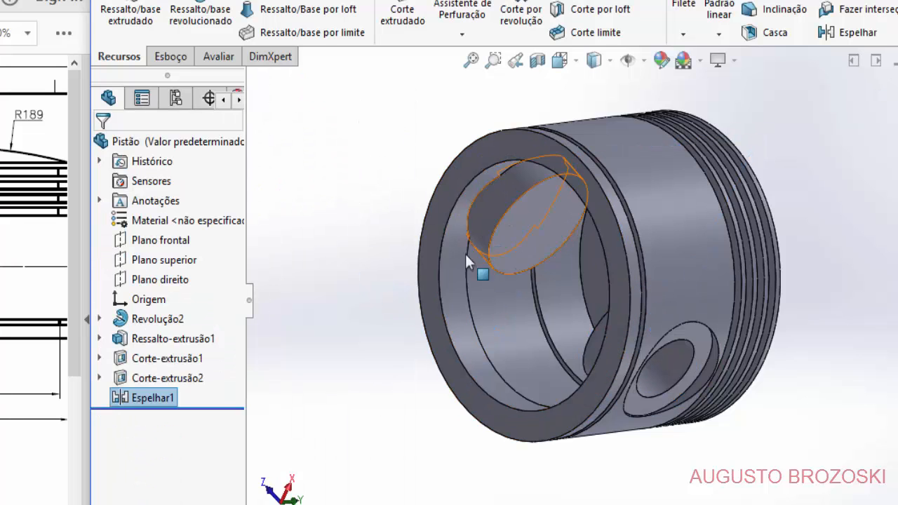
# - Edit the mirror feature to also include the 22 mm pin bore cut and check the piston from several sides
pyautogui.rightClick(150, 406)
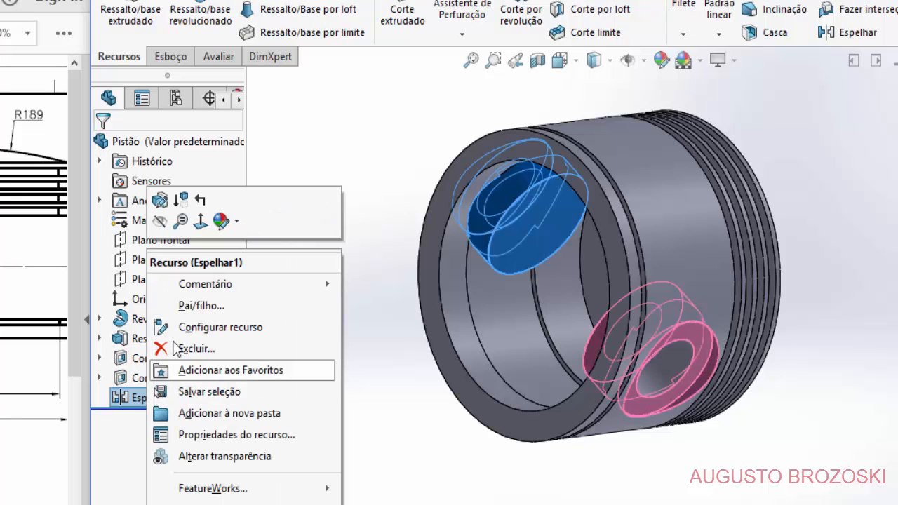
pyautogui.click(159, 221)
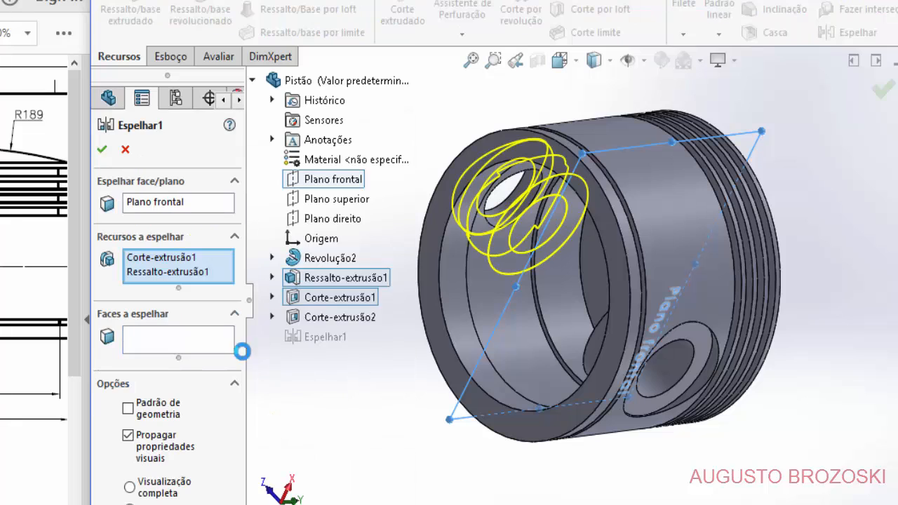
pyautogui.click(340, 317)
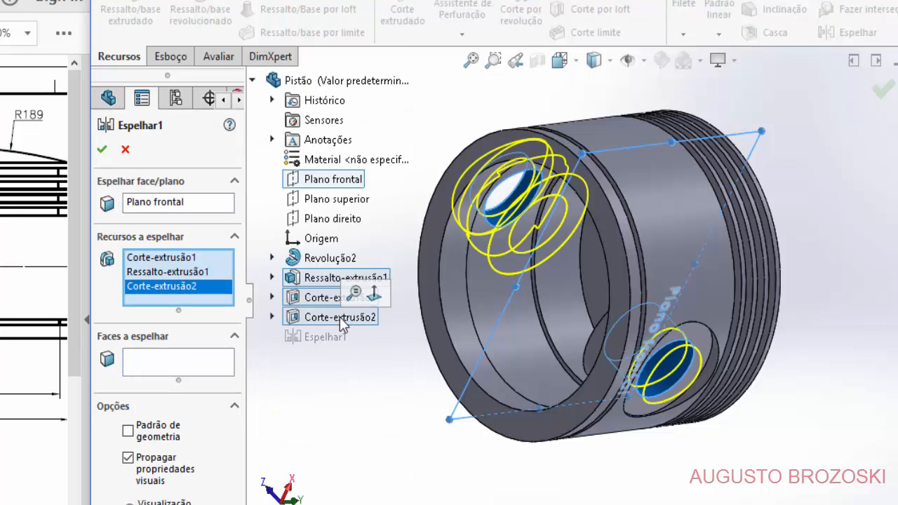
pyautogui.click(102, 149)
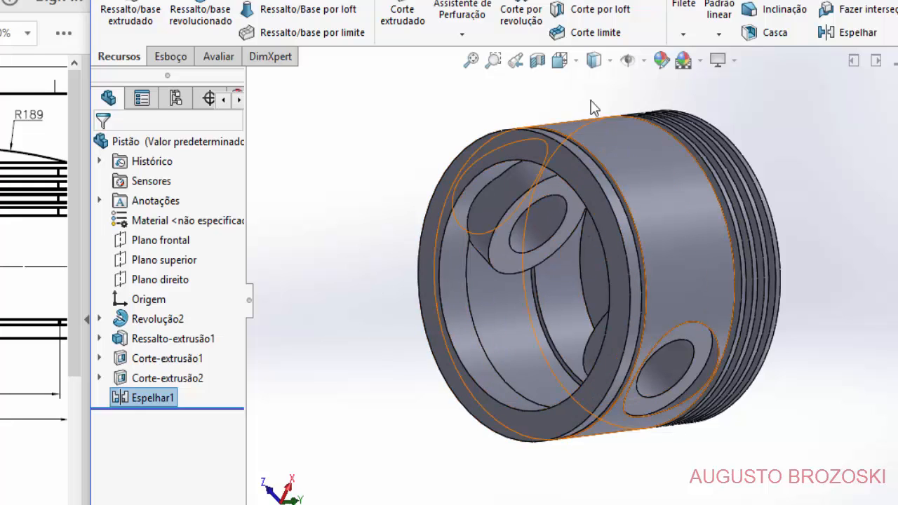
pyautogui.click(560, 62)
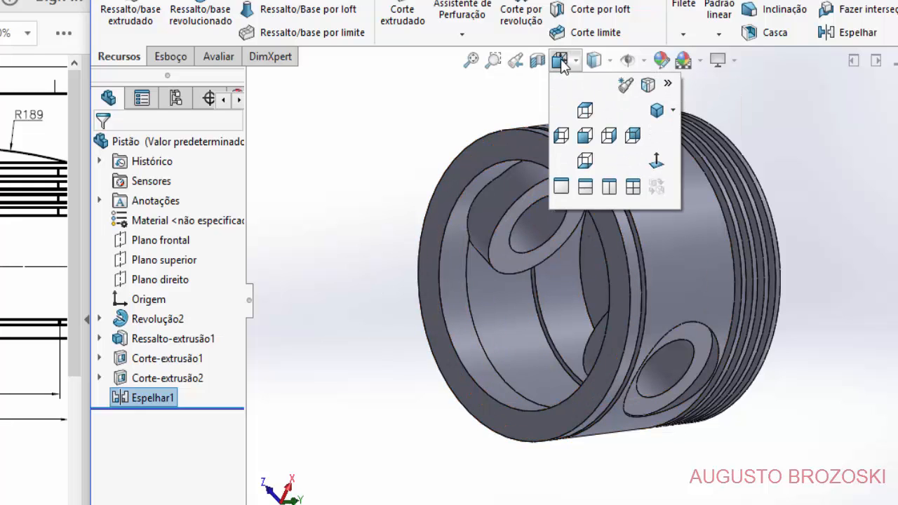
pyautogui.click(649, 112)
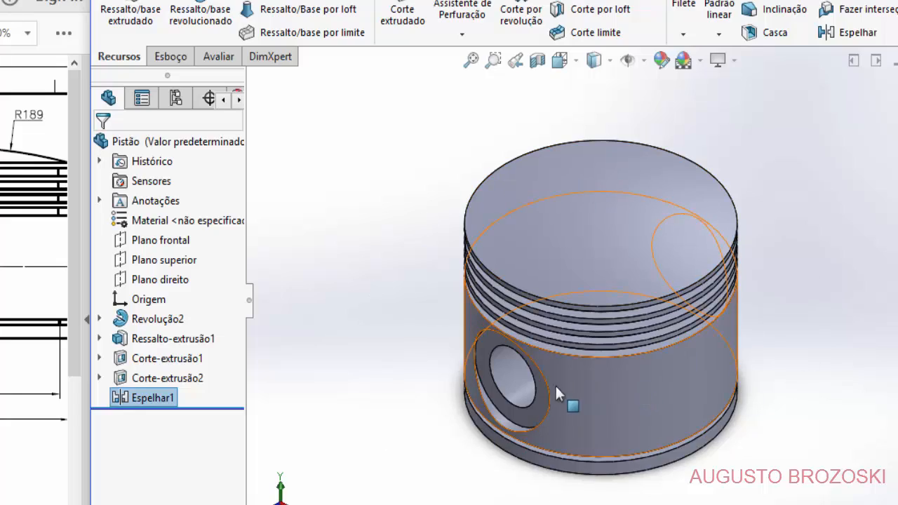
pyautogui.moveTo(610, 368); pyautogui.dragTo(615, 240, button='middle')
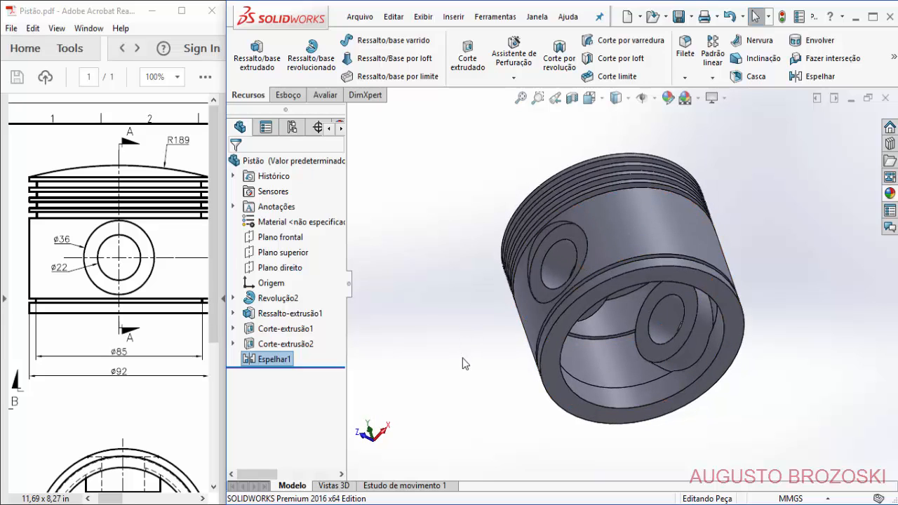